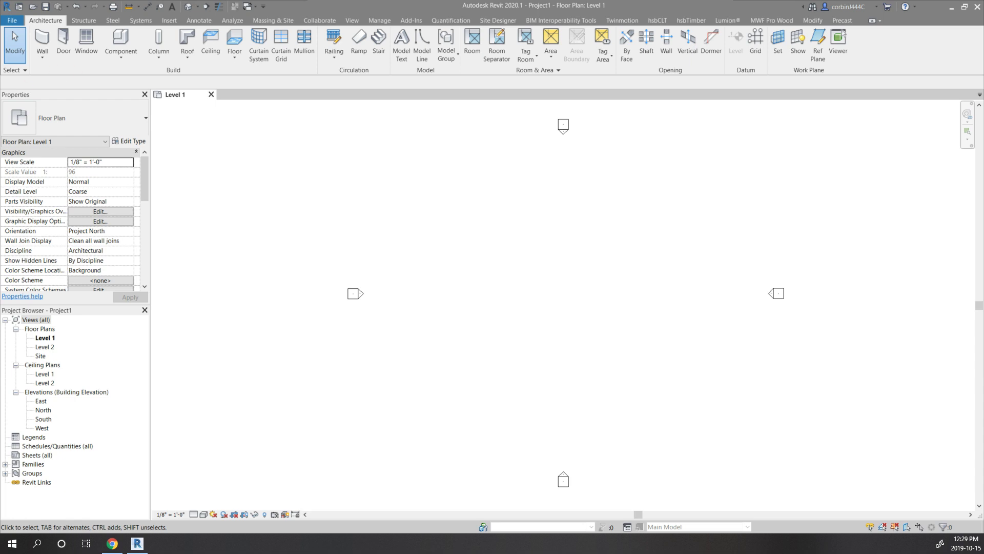
# Step: Draw a single horizontal Exterior - Brick on Mtl. Stud wall across the Level 1 plan
pyautogui.click(38, 40)
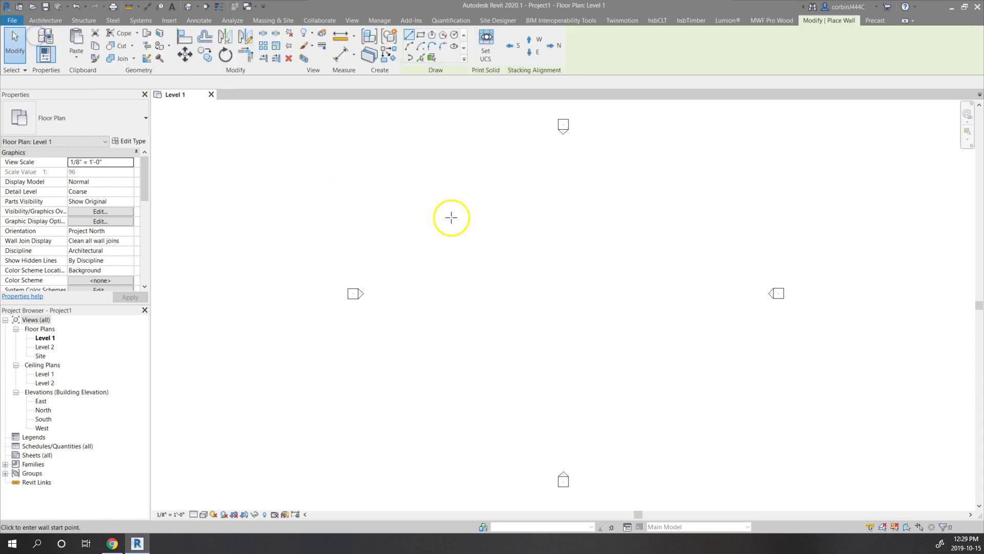
pyautogui.click(75, 110)
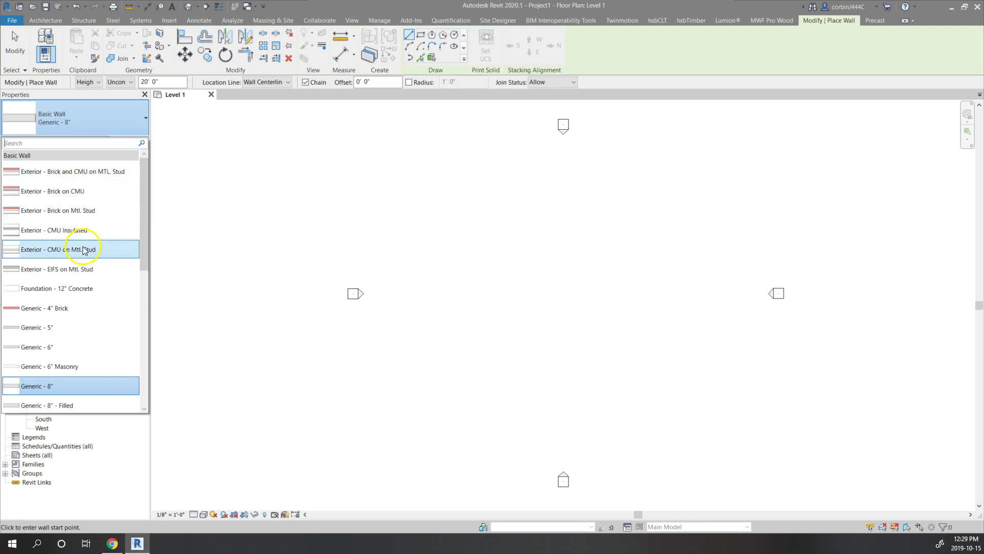
pyautogui.scroll(-6, 93, 283)
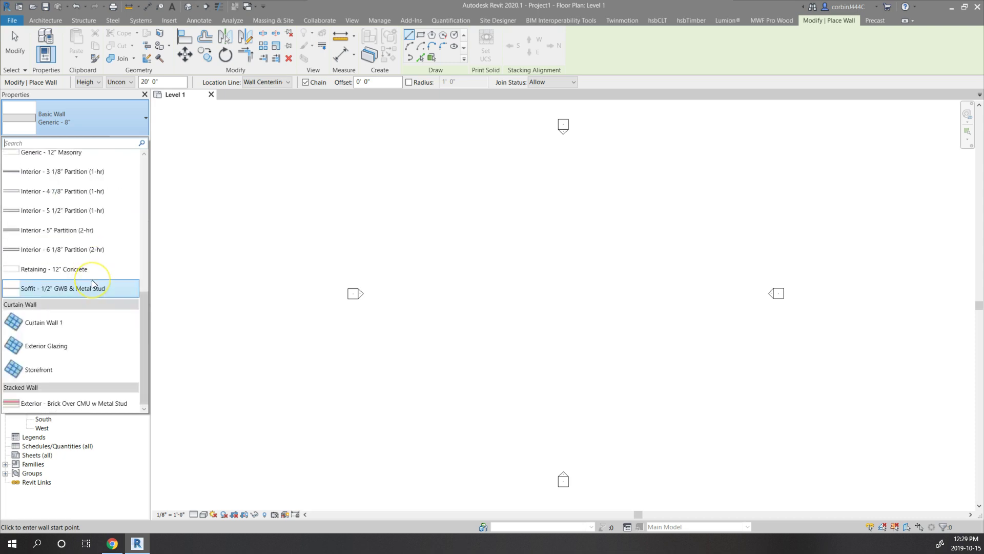
pyautogui.scroll(6, 94, 284)
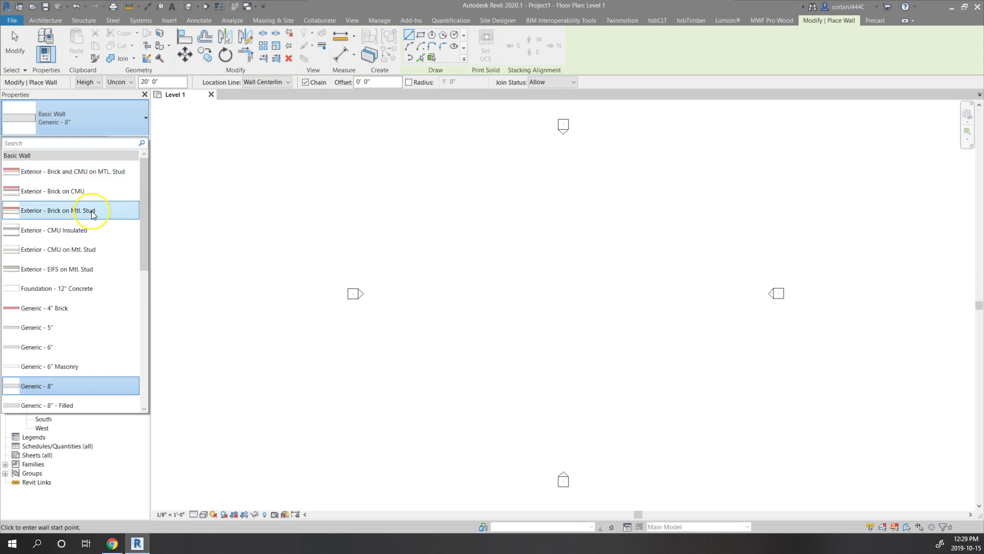
pyautogui.moveTo(93, 213)
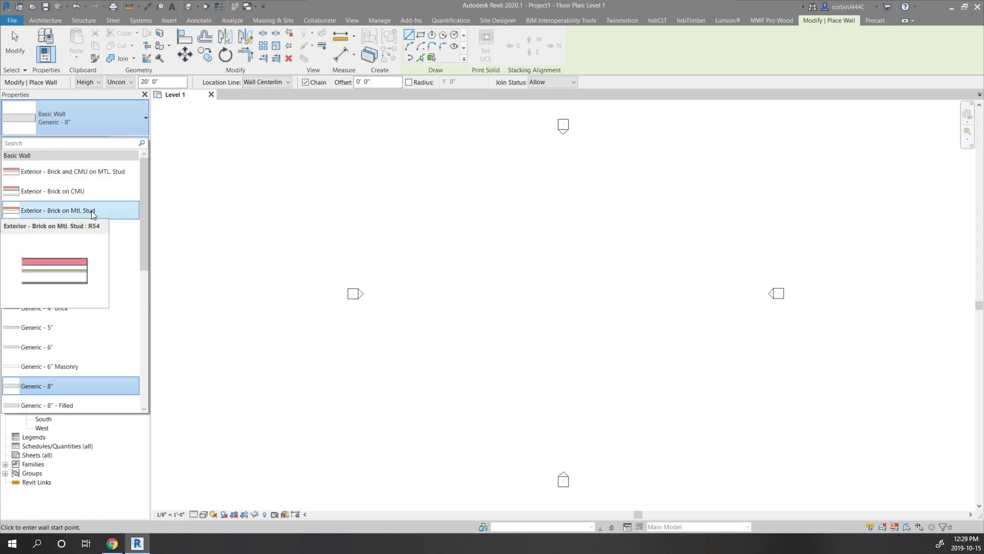
pyautogui.click(92, 213)
pyautogui.scroll(3, 496, 272)
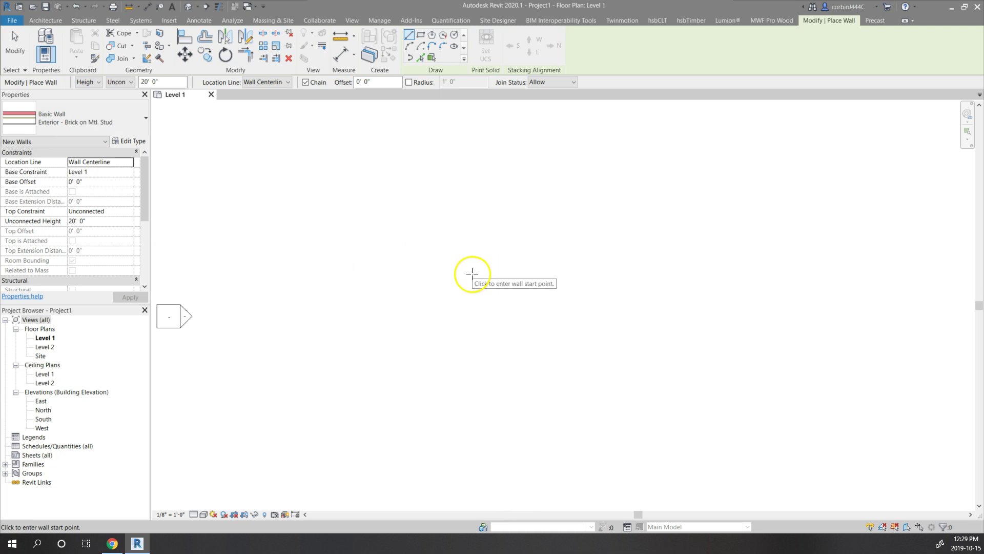
pyautogui.click(472, 273)
pyautogui.click(622, 273)
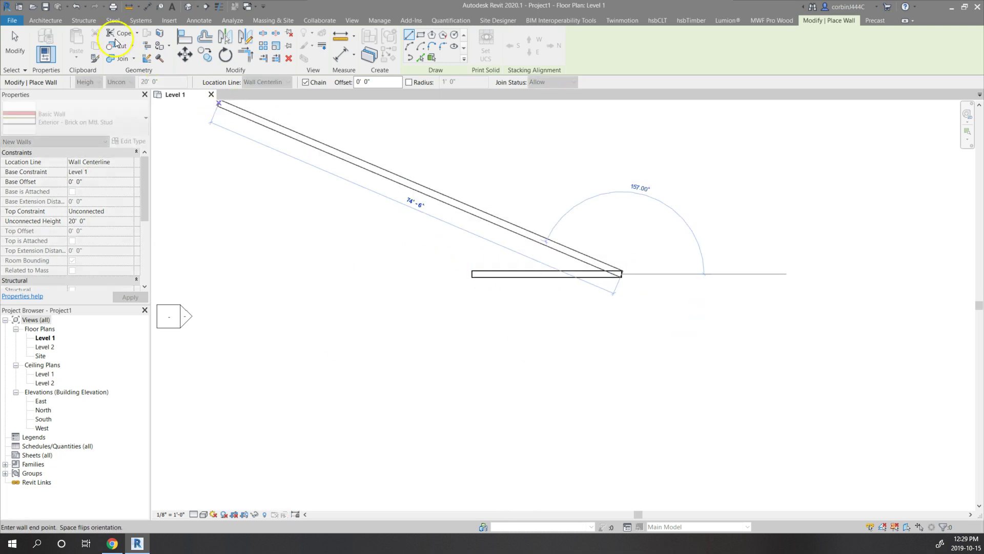
pyautogui.click(10, 46)
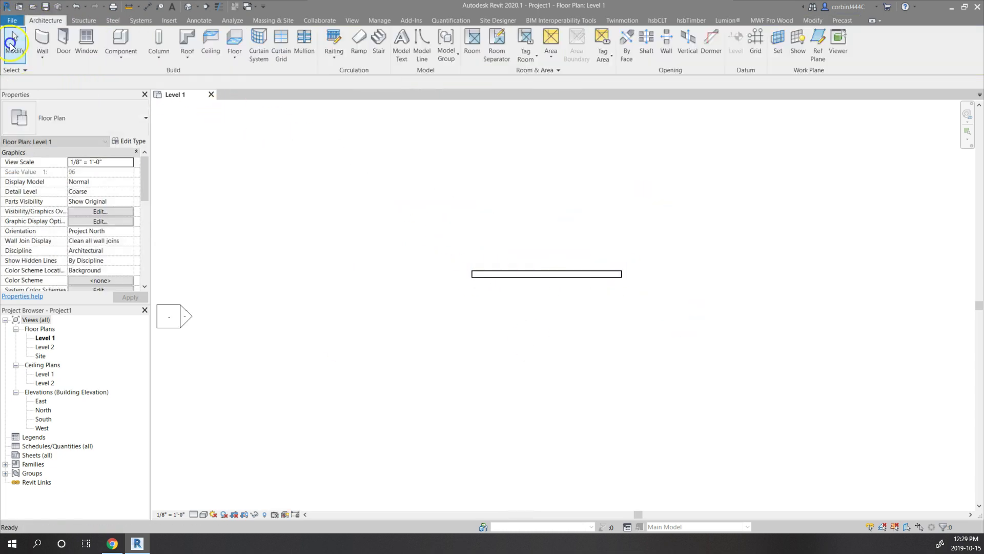
# Step: Open the default 3D view and set its visual style to Shaded
pyautogui.click(188, 7)
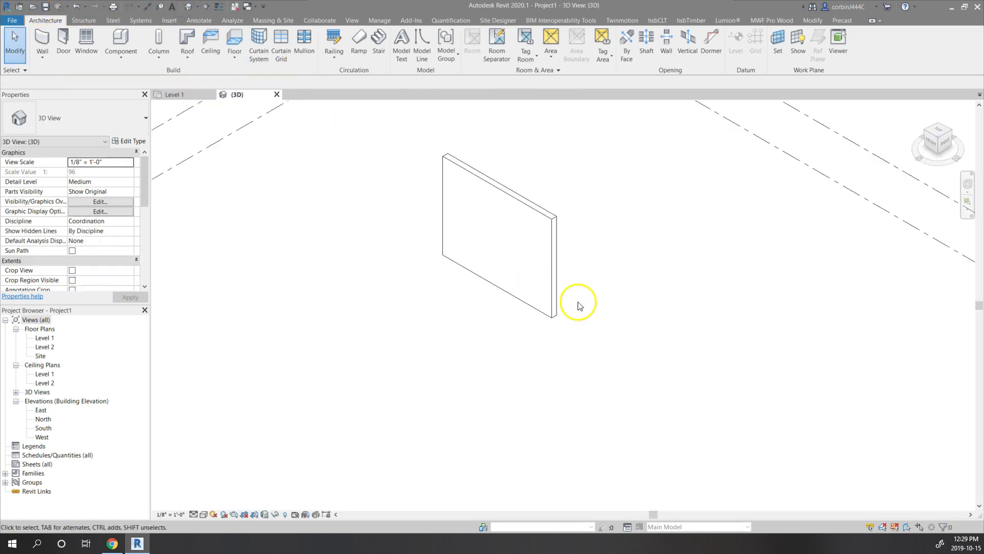
pyautogui.keyDown('shift'); pyautogui.moveTo(578, 307); pyautogui.dragTo(513, 292, button='middle'); pyautogui.keyUp('shift')
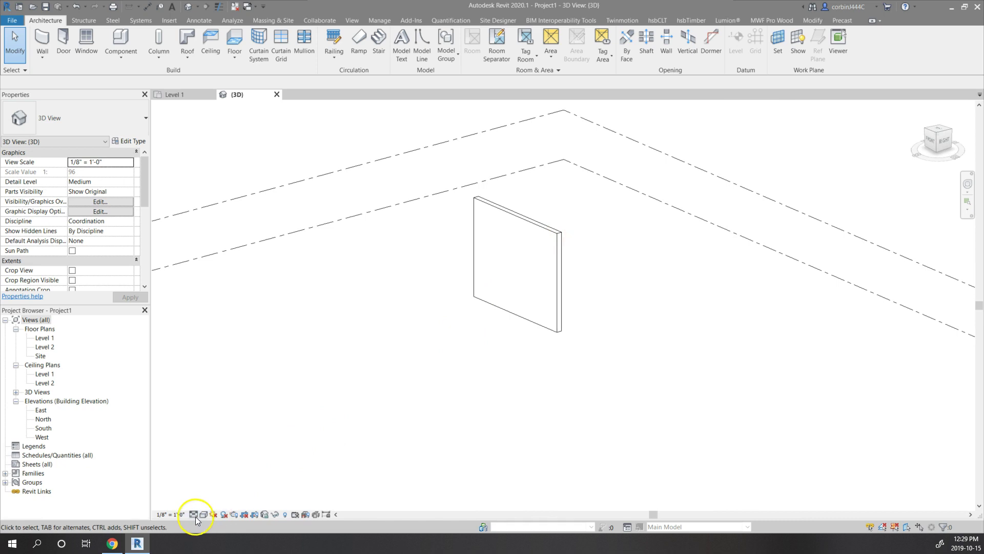
pyautogui.click(194, 514)
pyautogui.click(228, 489)
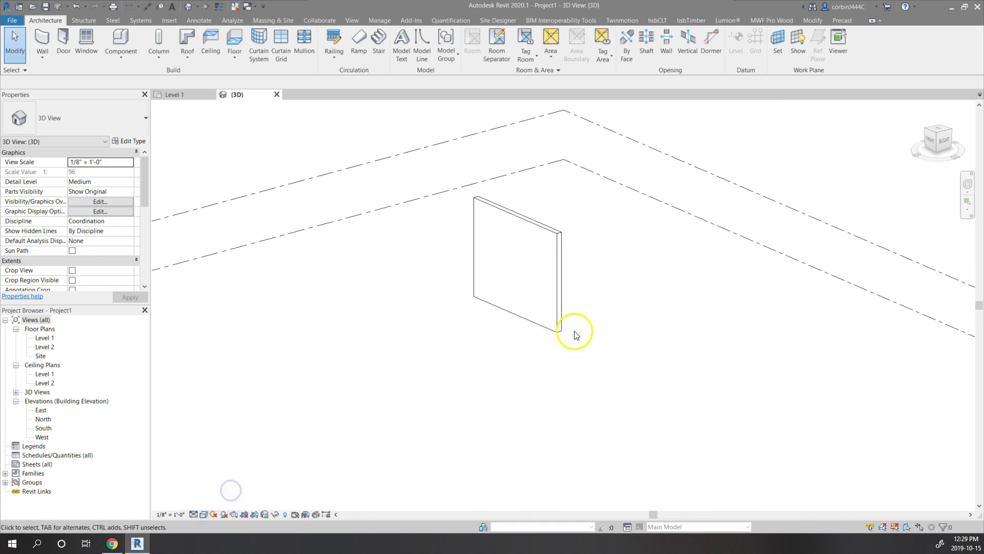
# Step: Select the brick wall and open its wall type's Type Properties
pyautogui.moveTo(589, 323)
pyautogui.keyDown('shift'); pyautogui.mouseDown(button='middle')
pyautogui.moveTo(238, 292)
pyautogui.moveTo(193, 334)
pyautogui.mouseUp(button='middle'); pyautogui.keyUp('shift')
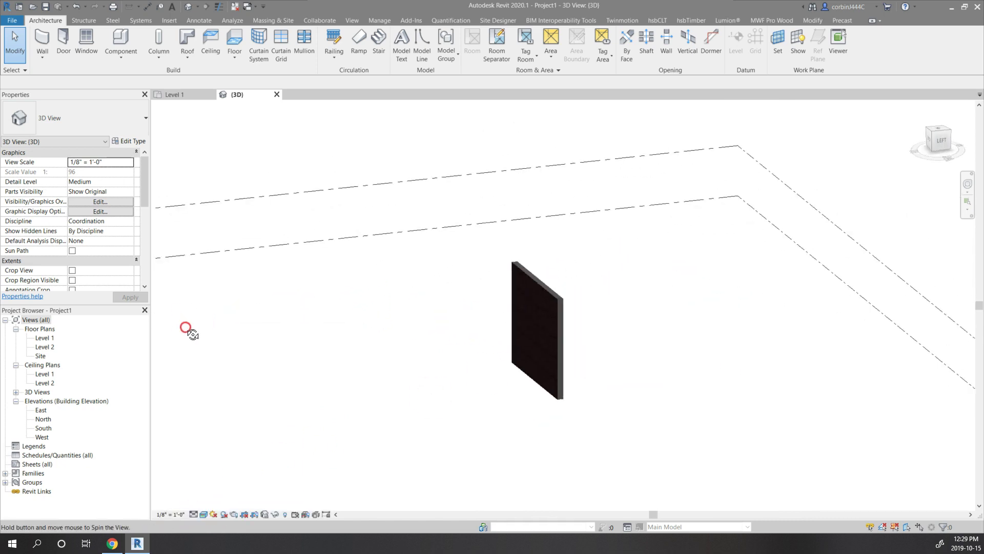
pyautogui.scroll(5, 446, 385)
pyautogui.scroll(-2, 801, 297)
pyautogui.scroll(-1, 637, 214)
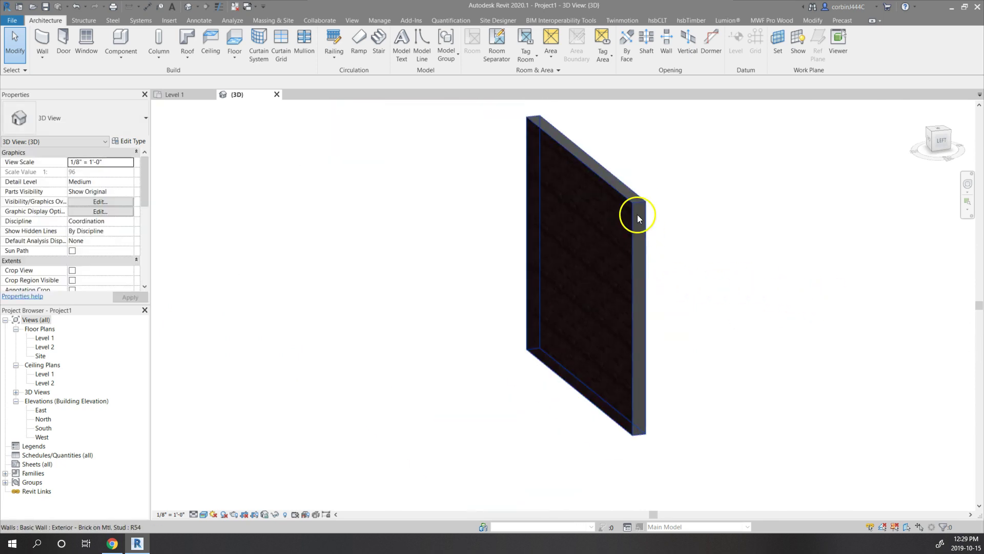
pyautogui.click(638, 214)
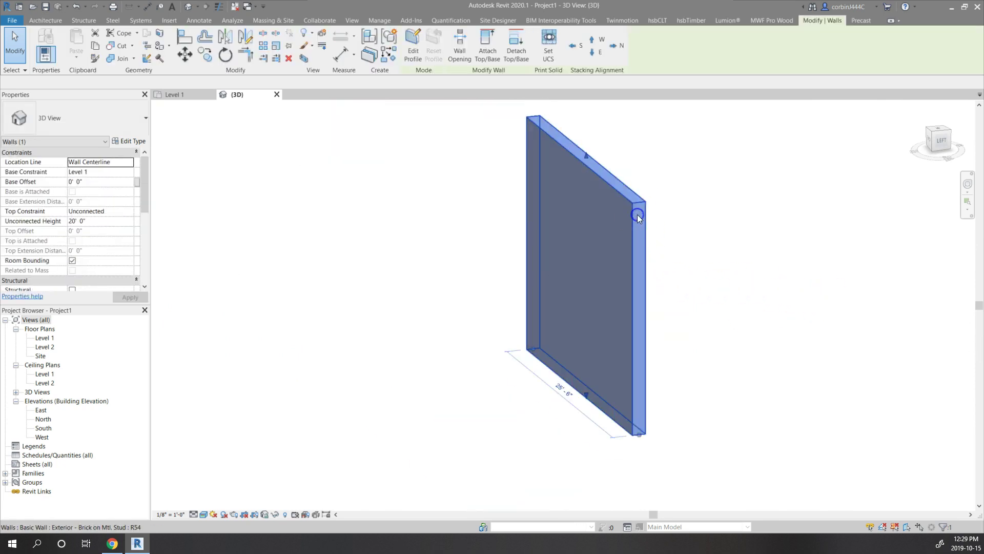
pyautogui.click(122, 141)
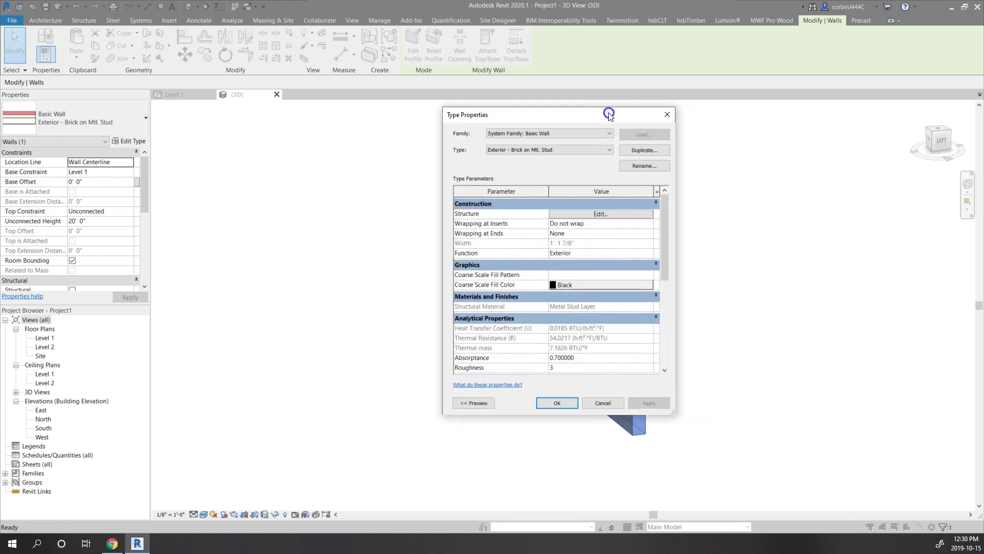
pyautogui.moveTo(613, 109); pyautogui.dragTo(410, 109)
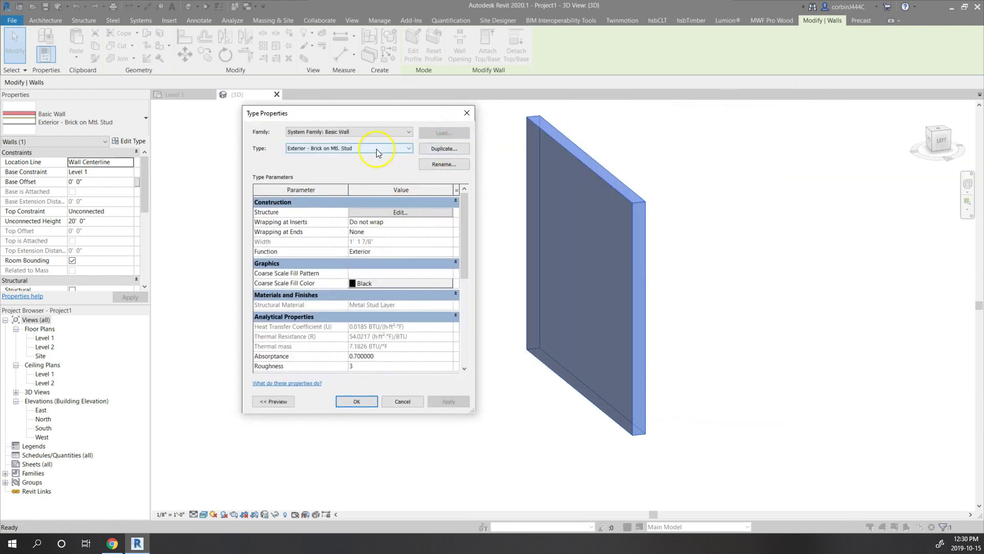
# Step: Duplicate the brick wall type under the name Exterior - 2x6" Stud, Stone
pyautogui.click(444, 149)
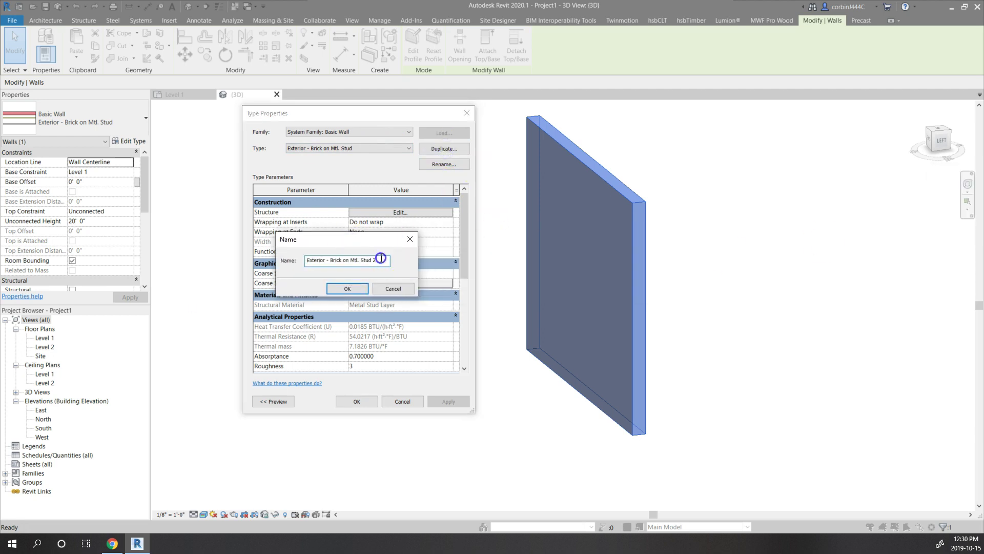
pyautogui.moveTo(378, 260); pyautogui.dragTo(331, 263)
pyautogui.write('Stone')
pyautogui.press('Return')
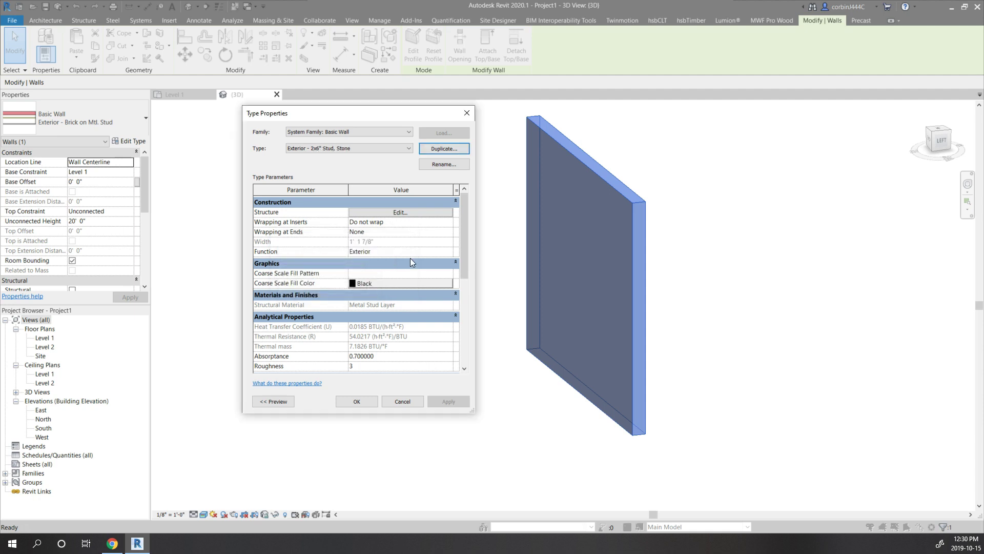
# Step: Open the Material Browser for the structure layer's Metal Stud material
pyautogui.click(401, 212)
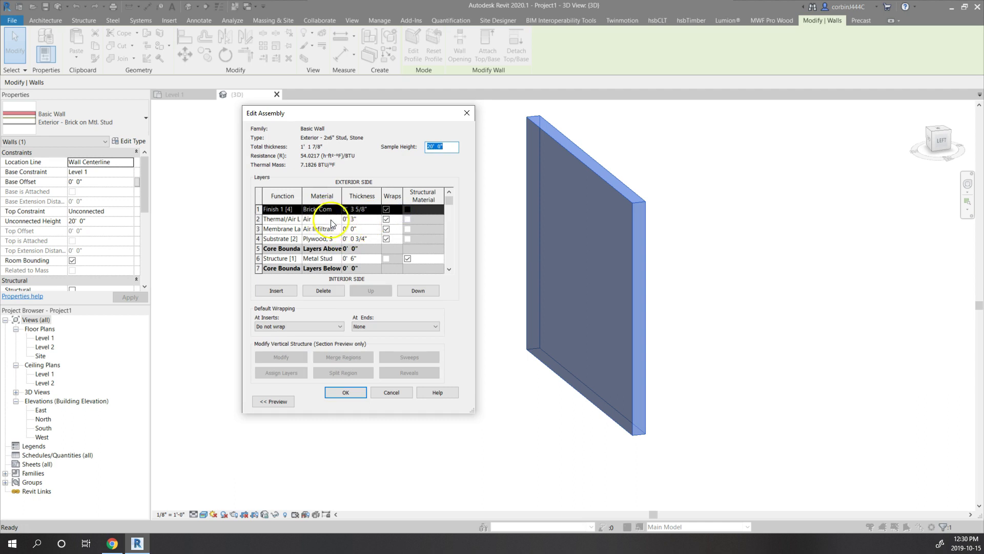
pyautogui.scroll(-2, 343, 234)
pyautogui.click(337, 220)
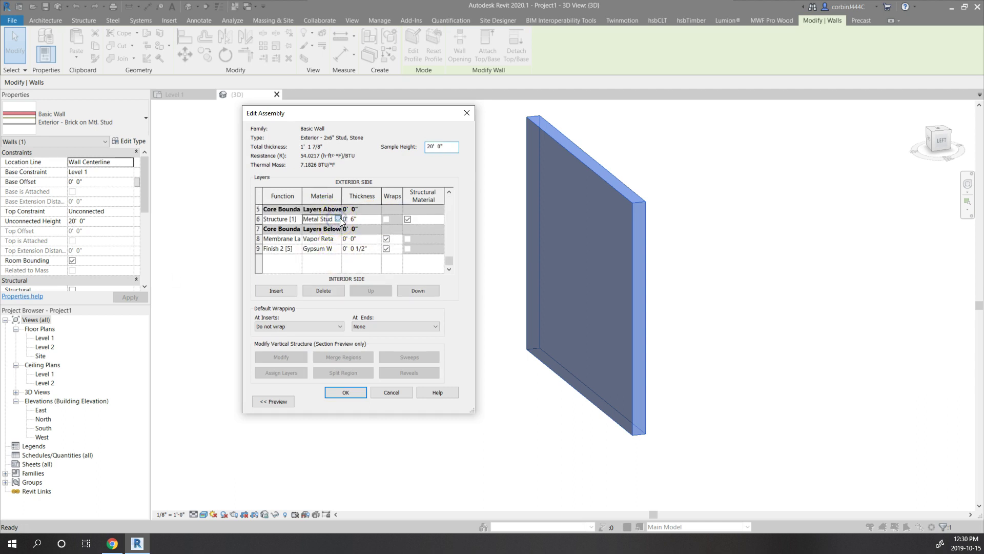
pyautogui.click(340, 218)
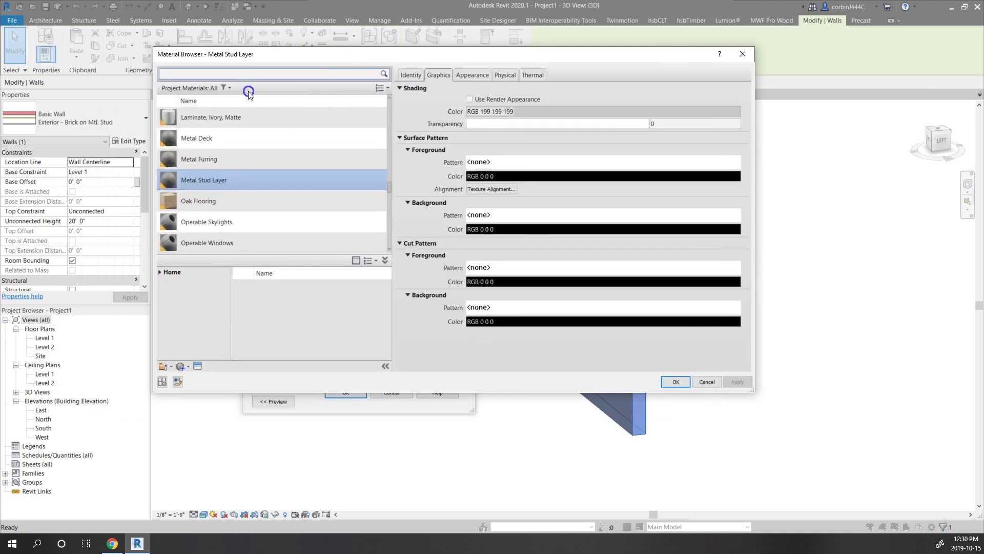
# Step: Search materials for 'wood' and assign Softwood, Lumber to the structure layer
pyautogui.click(244, 77)
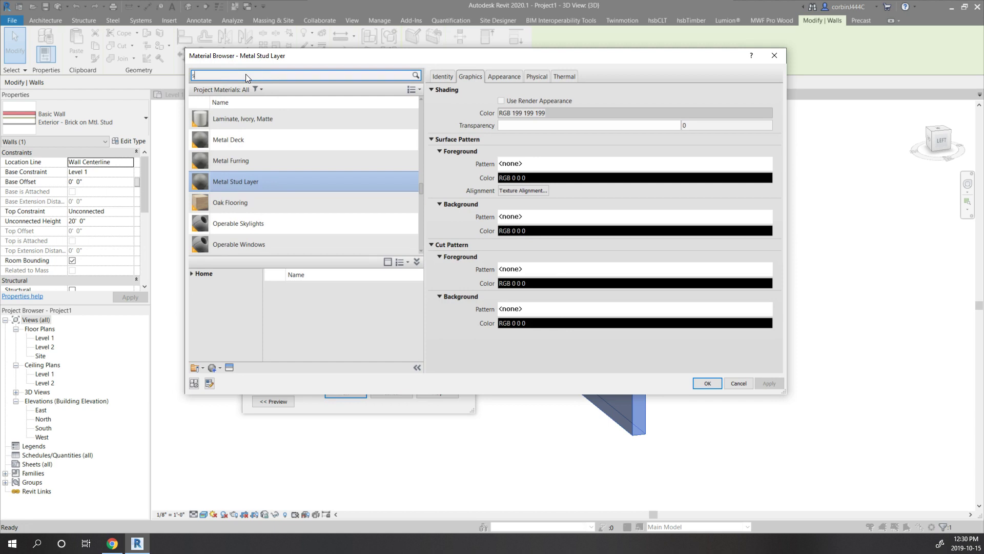
pyautogui.write('stud')
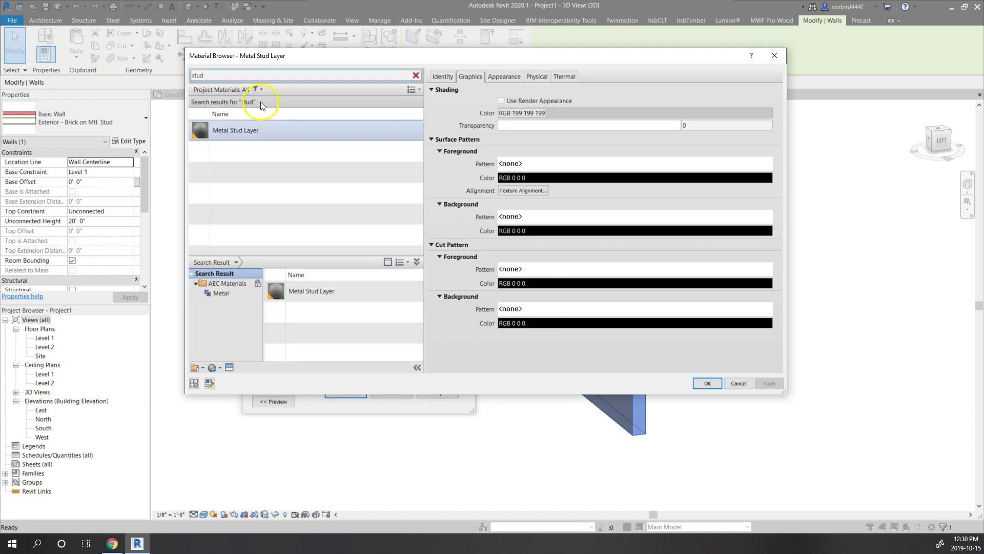
pyautogui.click(241, 79)
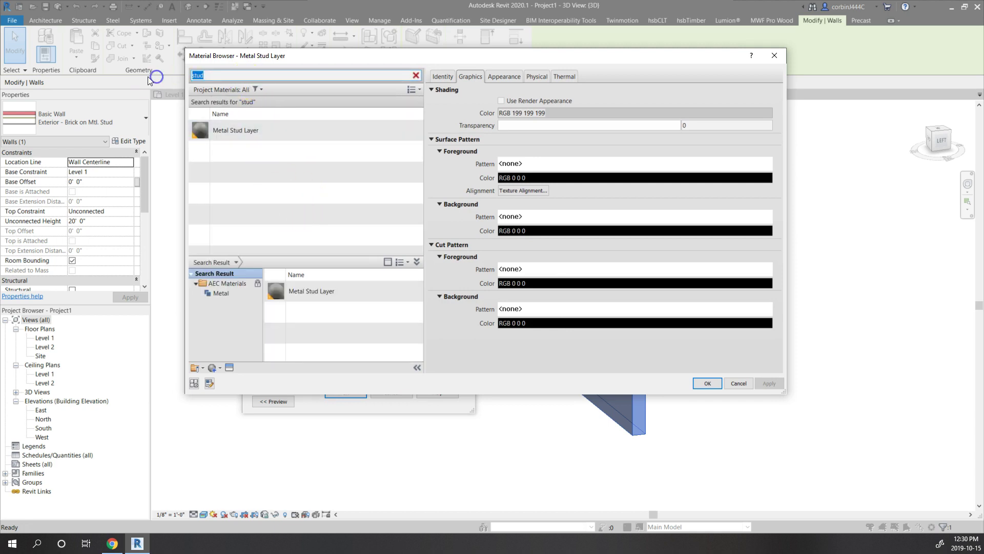
pyautogui.press('BackSpace')
pyautogui.press('BackSpace')
pyautogui.press('BackSpace')
pyautogui.press('BackSpace')
pyautogui.write('wood')
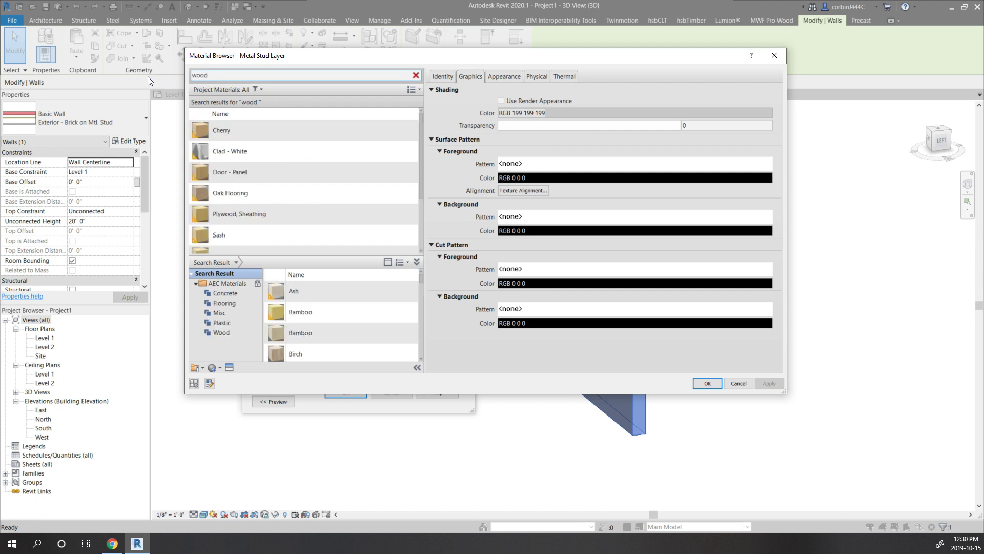
pyautogui.scroll(-3, 309, 197)
pyautogui.click(309, 197)
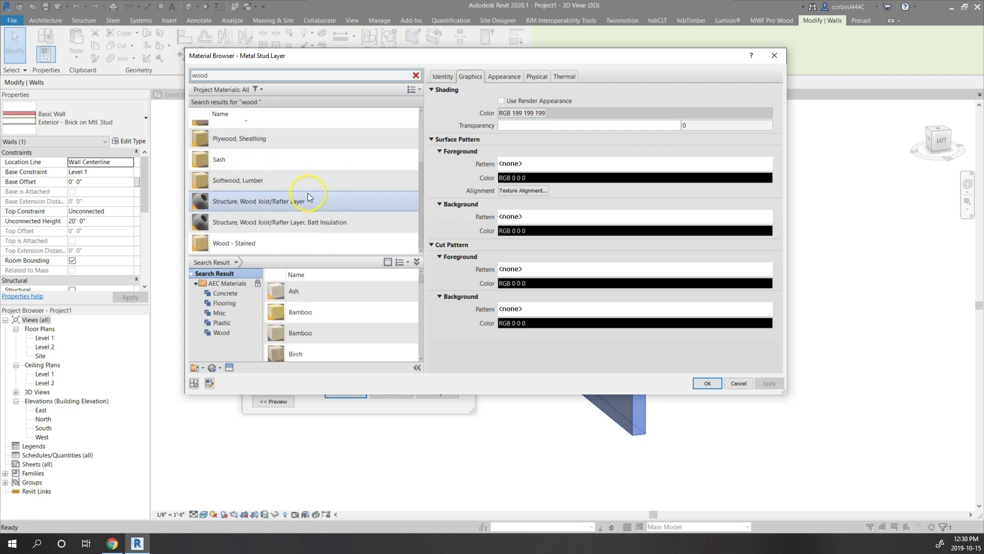
pyautogui.click(274, 217)
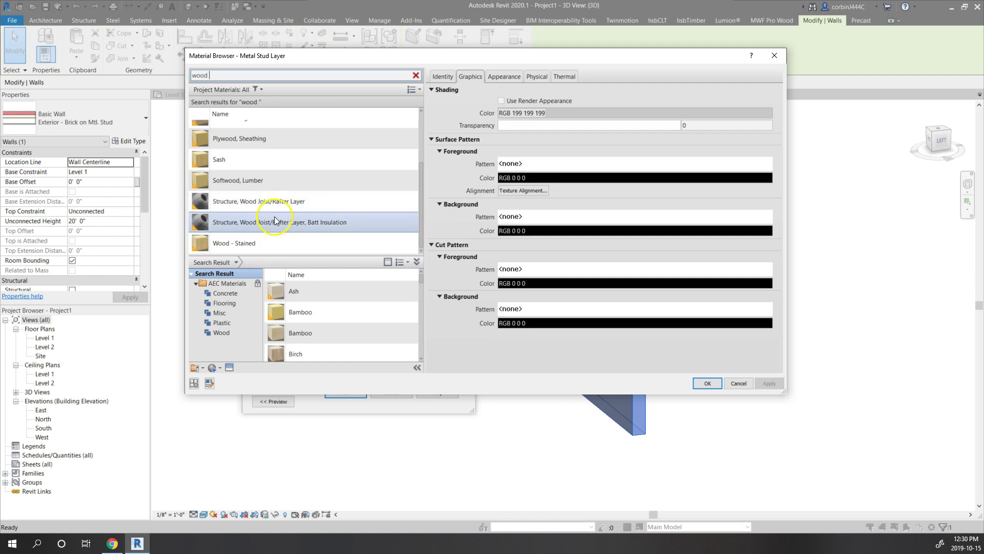
pyautogui.click(261, 243)
pyautogui.scroll(3, 260, 231)
pyautogui.click(257, 214)
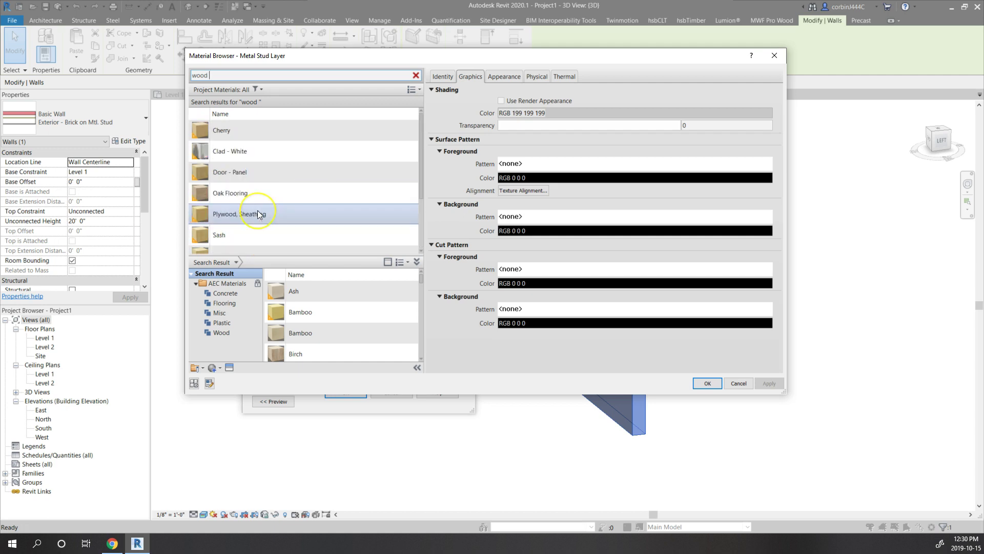
pyautogui.scroll(-3, 257, 210)
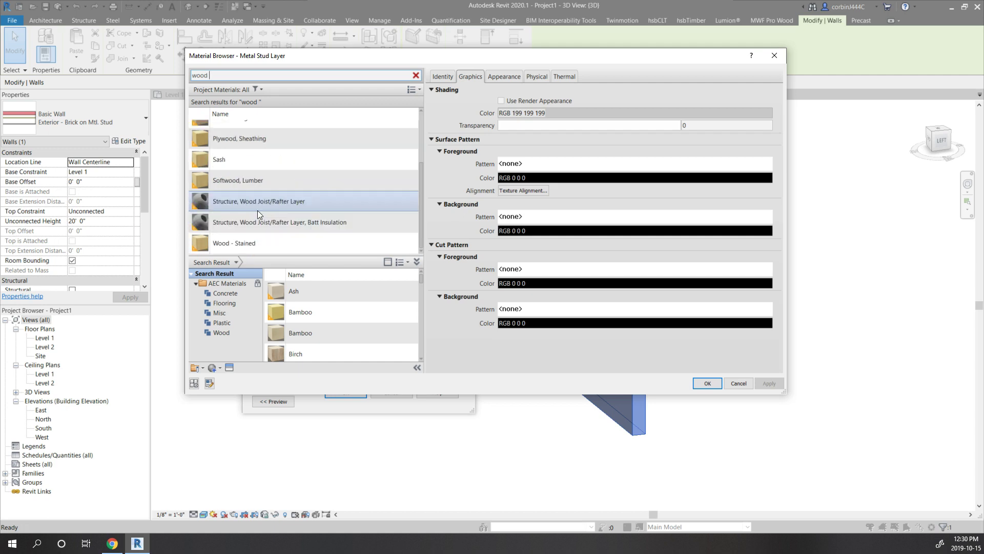
pyautogui.click(257, 179)
pyautogui.doubleClick(258, 179)
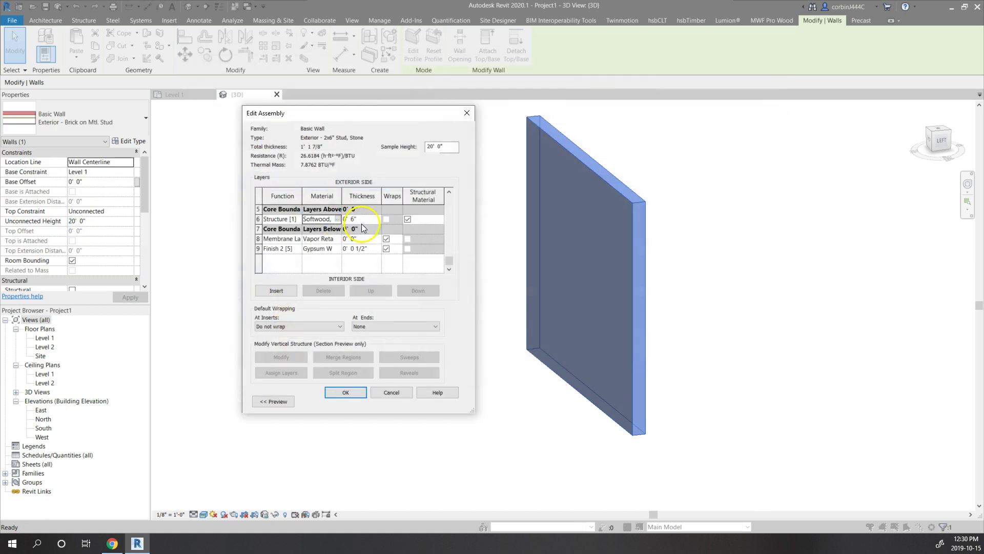
# Step: Set the air layer thickness to 1", bringing the total wall width to 0' 11 1/8"
pyautogui.click(355, 219)
pyautogui.doubleClick(353, 221)
pyautogui.scroll(2, 302, 248)
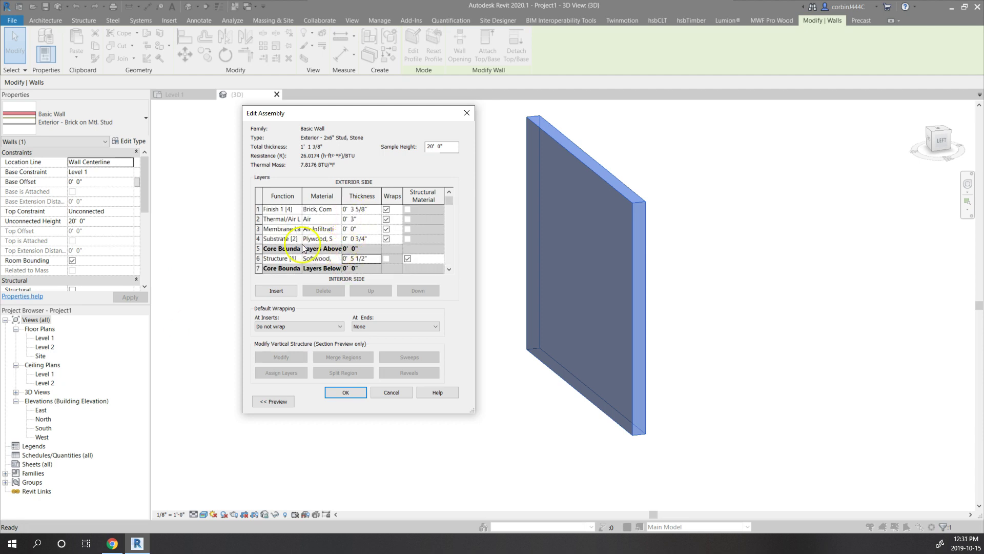
pyautogui.click(363, 240)
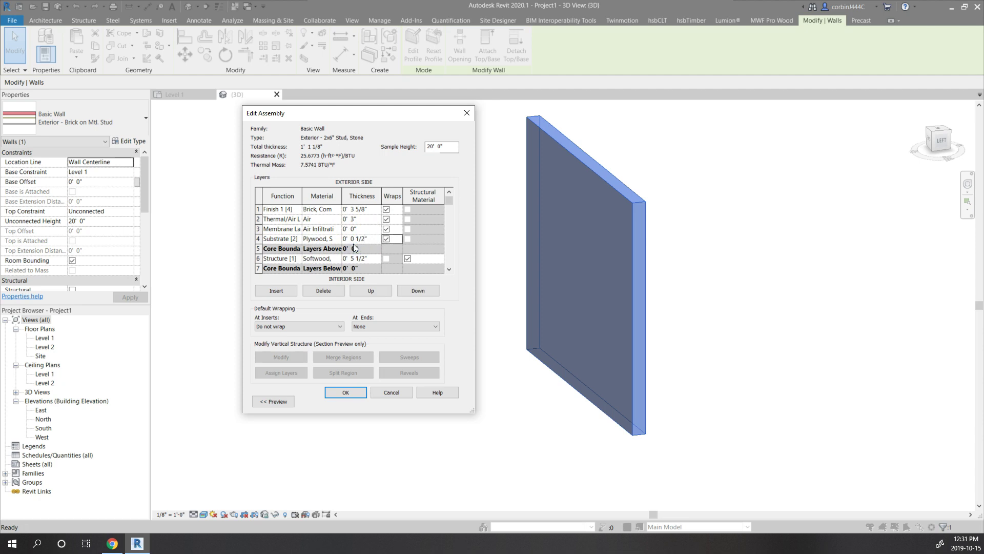
pyautogui.click(300, 214)
pyautogui.click(354, 219)
pyautogui.write('1')
pyautogui.press('Tab')
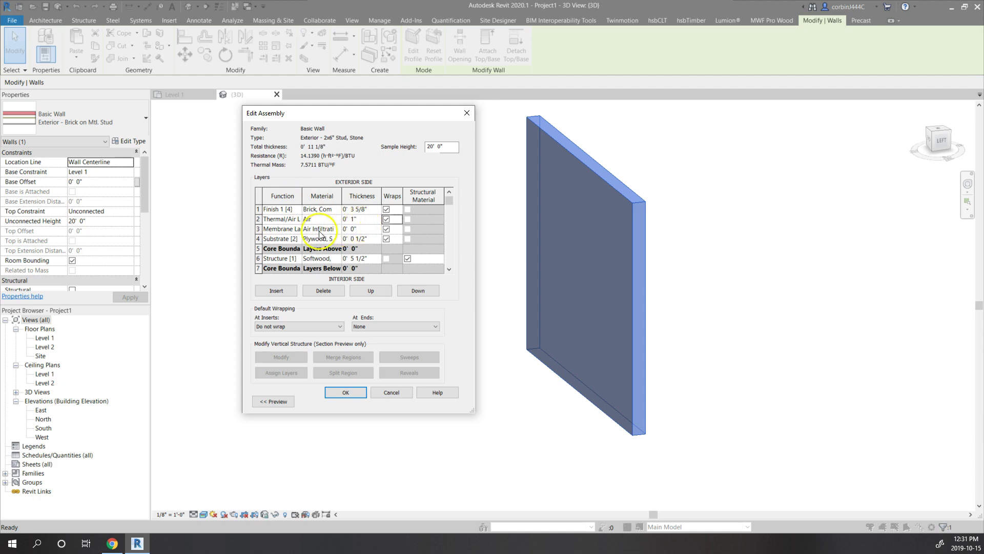
# Step: Replace the Brick, Common finish layer with Stone, Natural Soldier and confirm the assembly
pyautogui.click(370, 212)
pyautogui.click(328, 210)
pyautogui.click(340, 209)
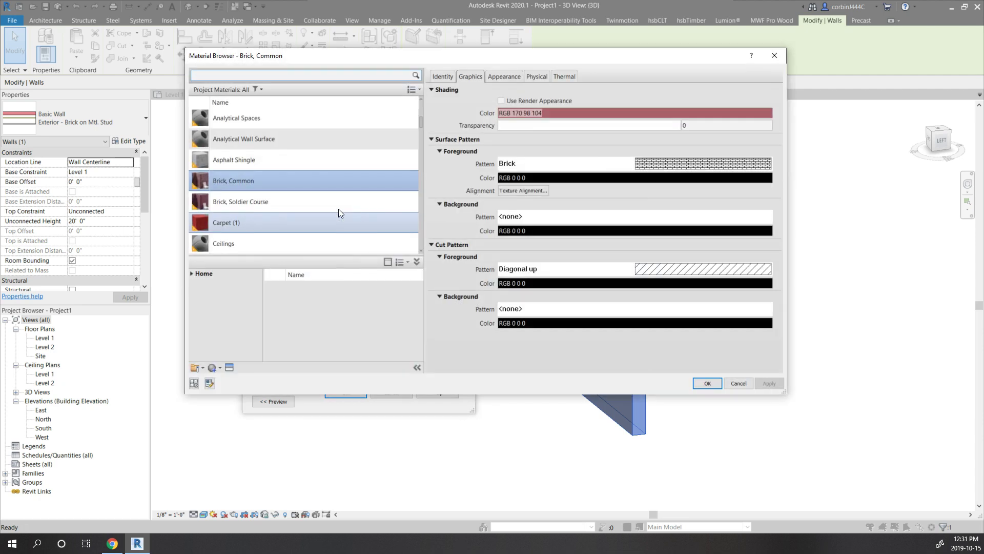
pyautogui.write('natural')
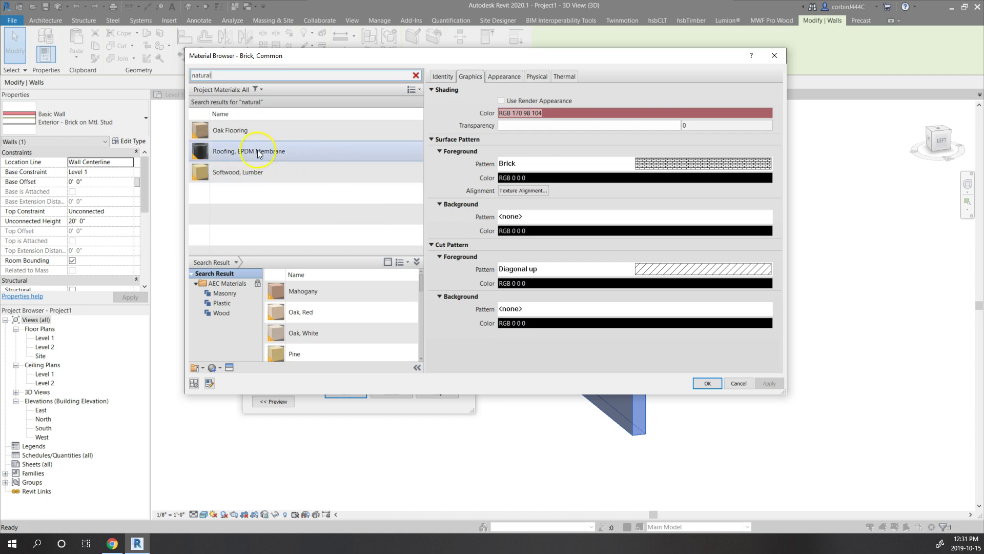
pyautogui.scroll(-3, 349, 329)
pyautogui.scroll(5, 338, 333)
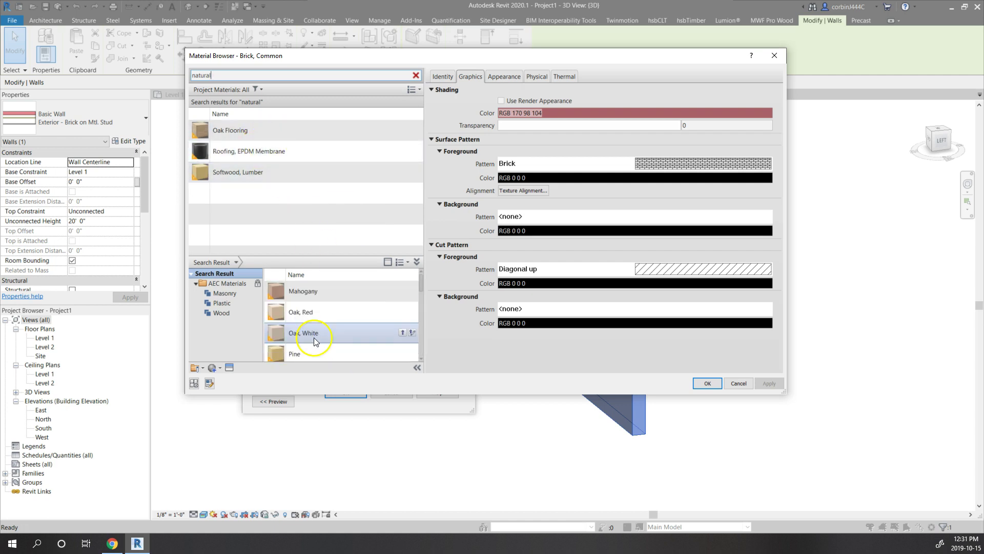
pyautogui.scroll(1, 315, 342)
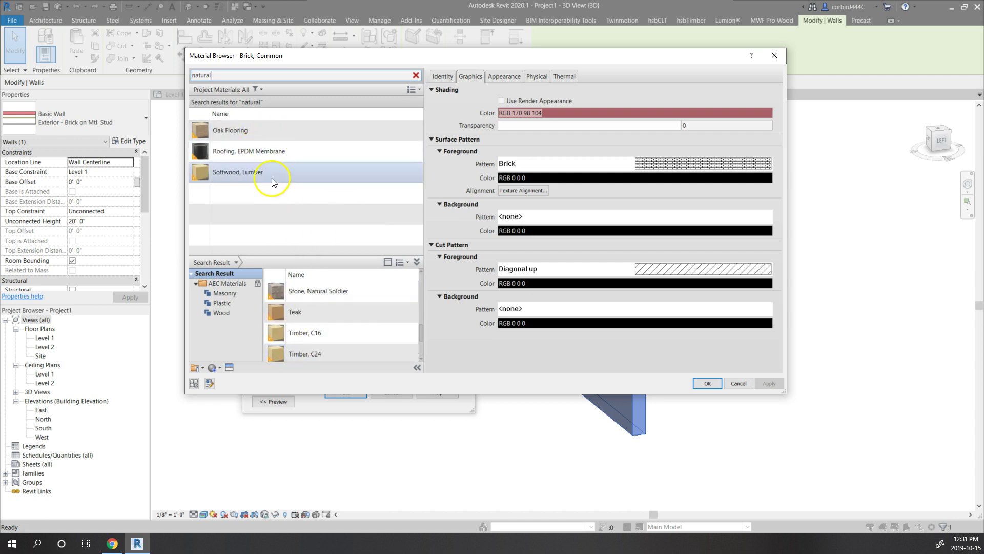
pyautogui.click(305, 301)
pyautogui.doubleClick(311, 296)
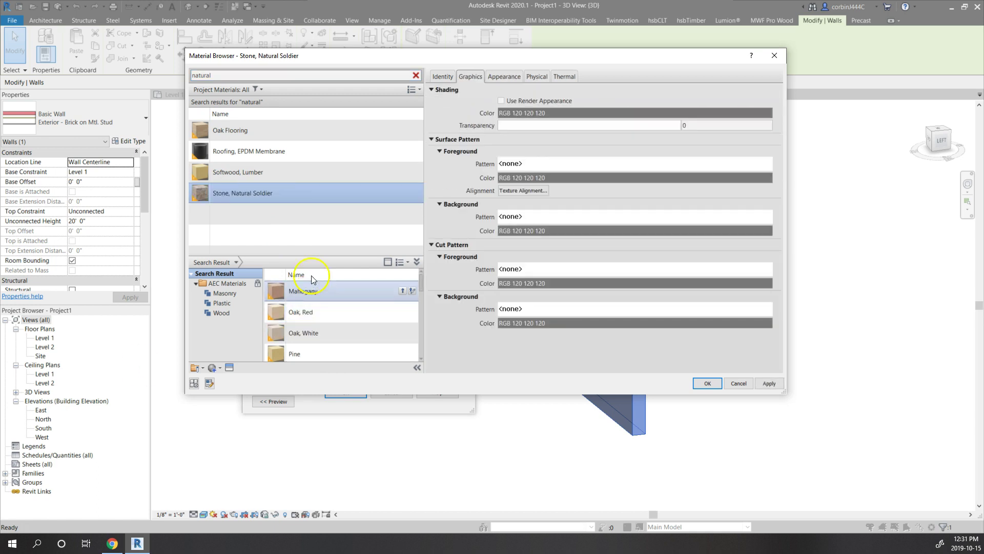
pyautogui.click(708, 382)
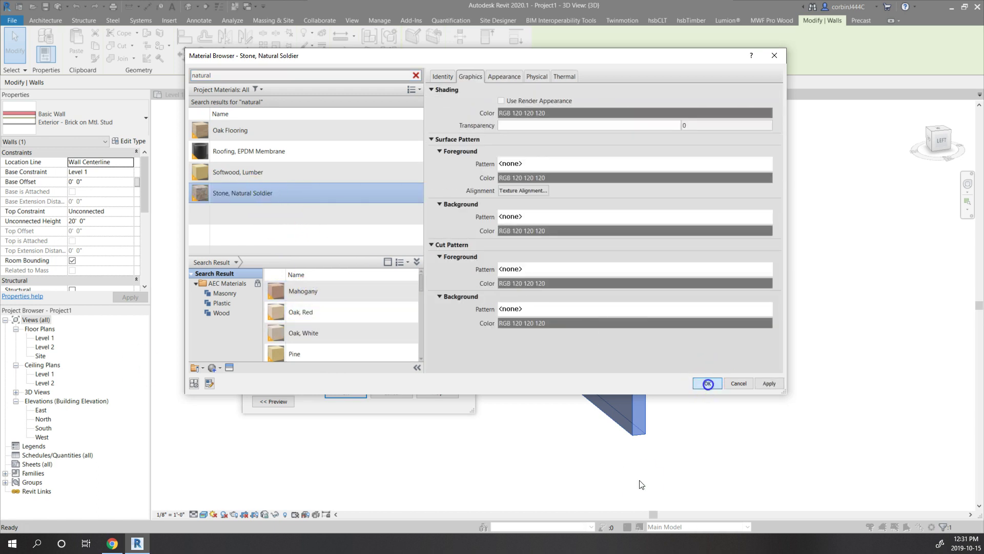
pyautogui.click(346, 391)
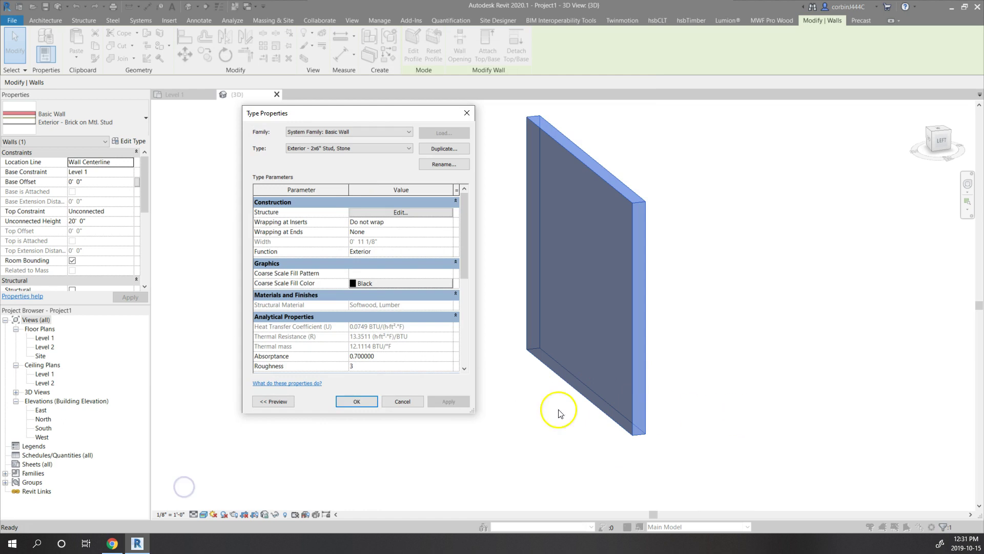
# Step: Apply the Exterior - 2x6" Stud, Stone type, inspect its stone face, and reselect the wall
pyautogui.click(347, 402)
pyautogui.click(704, 383)
pyautogui.scroll(6, 634, 378)
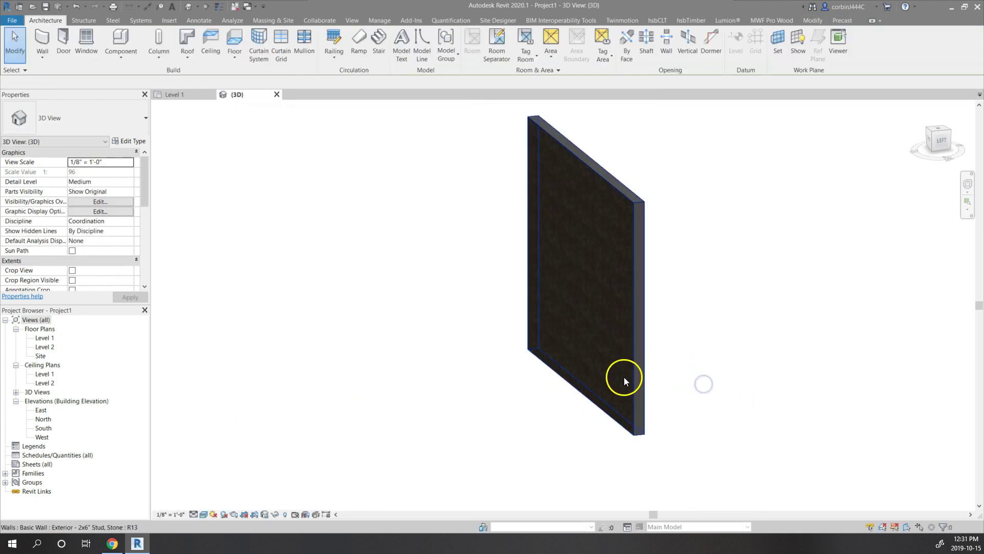
pyautogui.keyDown('shift'); pyautogui.moveTo(660, 332); pyautogui.dragTo(666, 353, button='middle'); pyautogui.keyUp('shift')
pyautogui.scroll(-3, 629, 350)
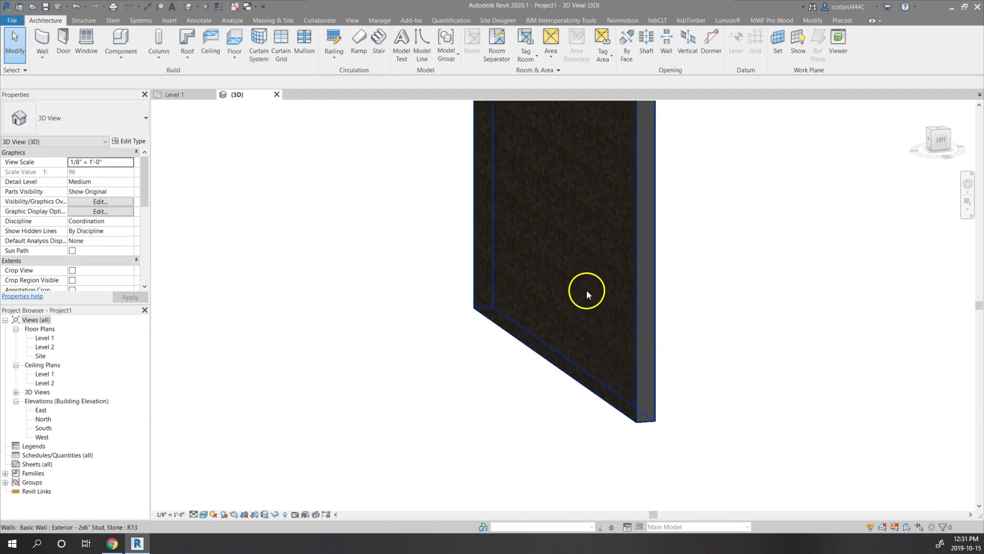
pyautogui.scroll(-2, 586, 290)
pyautogui.click(560, 211)
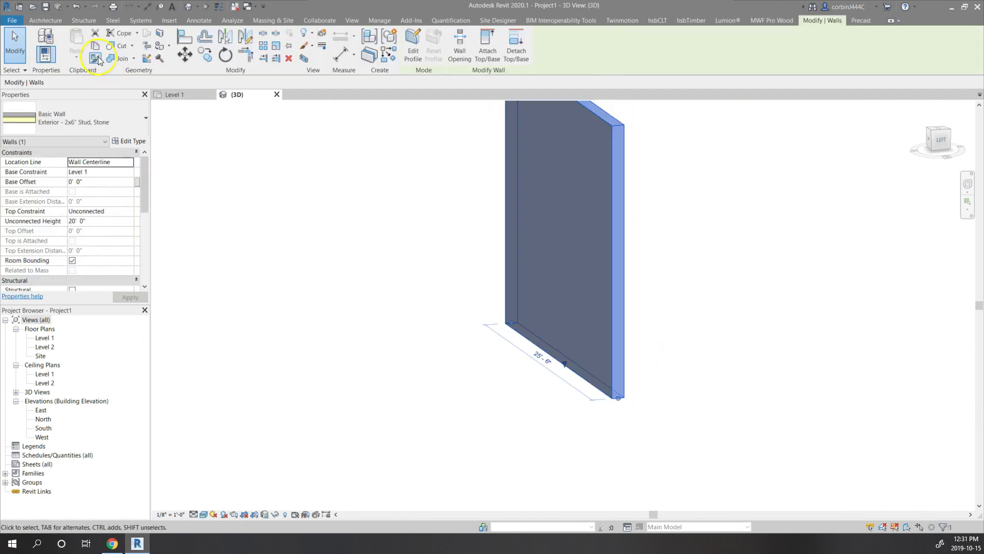
# Step: Duplicate the stone wall type as Exterior - 2x6" Stud, Wood Siding
pyautogui.click(95, 122)
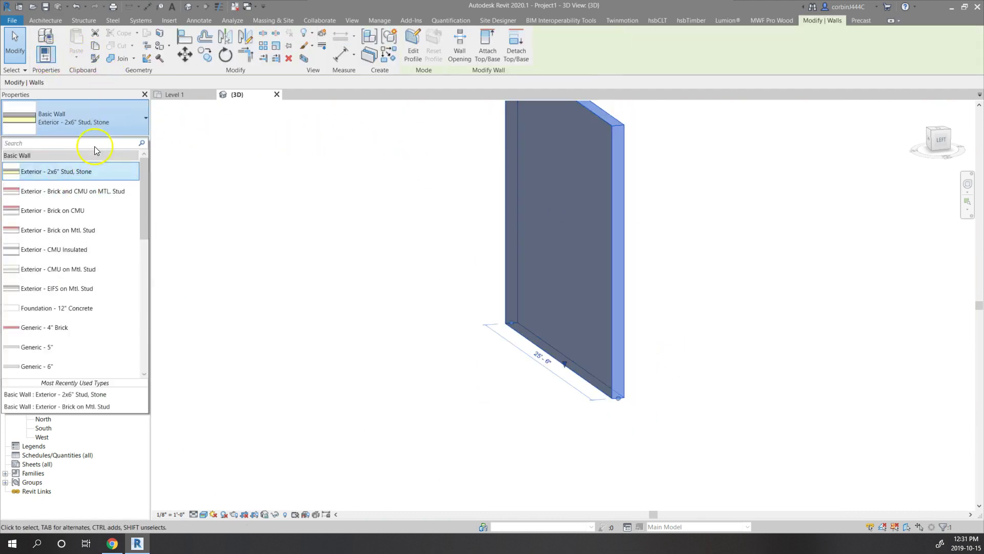
pyautogui.press('Escape')
pyautogui.click(129, 141)
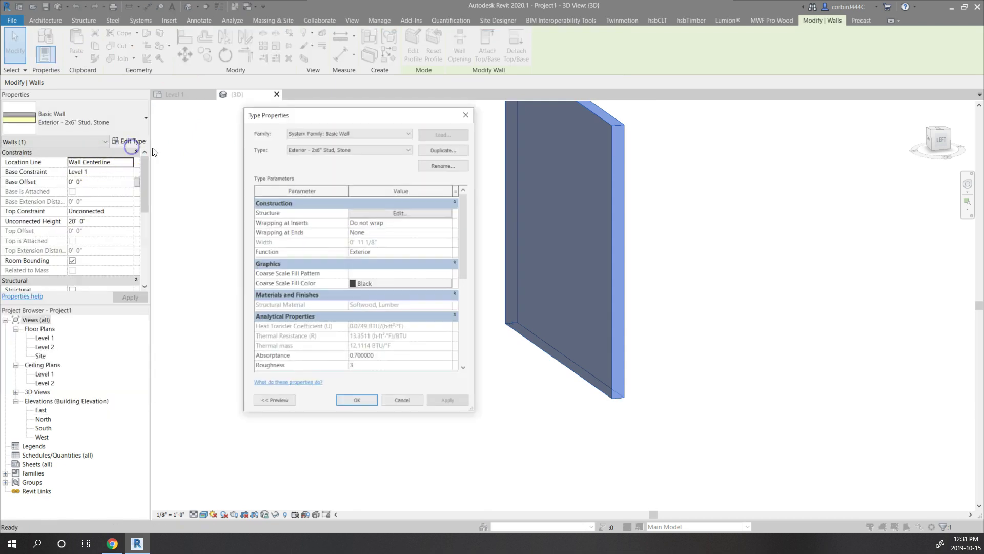
pyautogui.click(441, 150)
pyautogui.moveTo(388, 262); pyautogui.dragTo(353, 267)
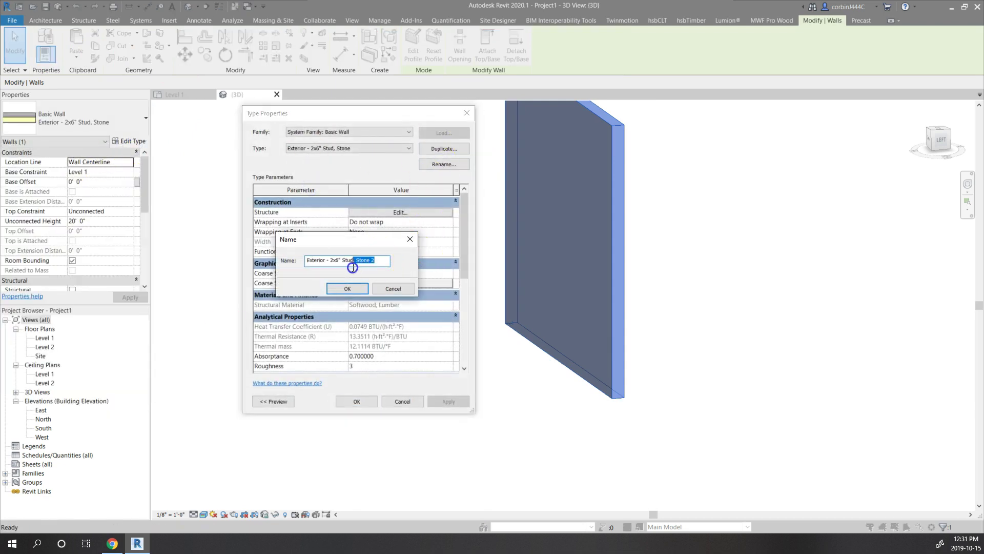
pyautogui.write('Wood Siding')
pyautogui.press('Return')
# Step: Set the new type's air gap to 1/2" and finish layer to 3/4"
pyautogui.click(366, 214)
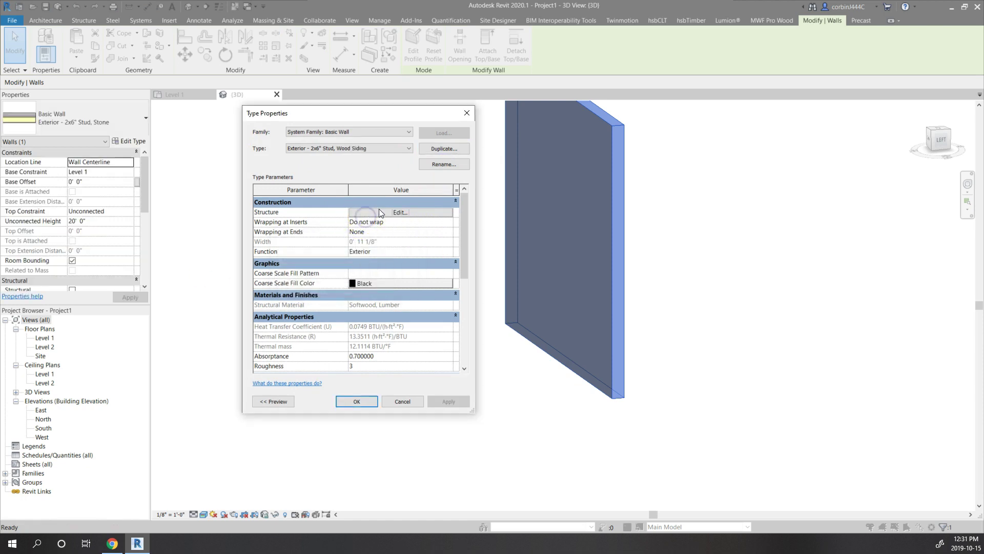
pyautogui.click(353, 219)
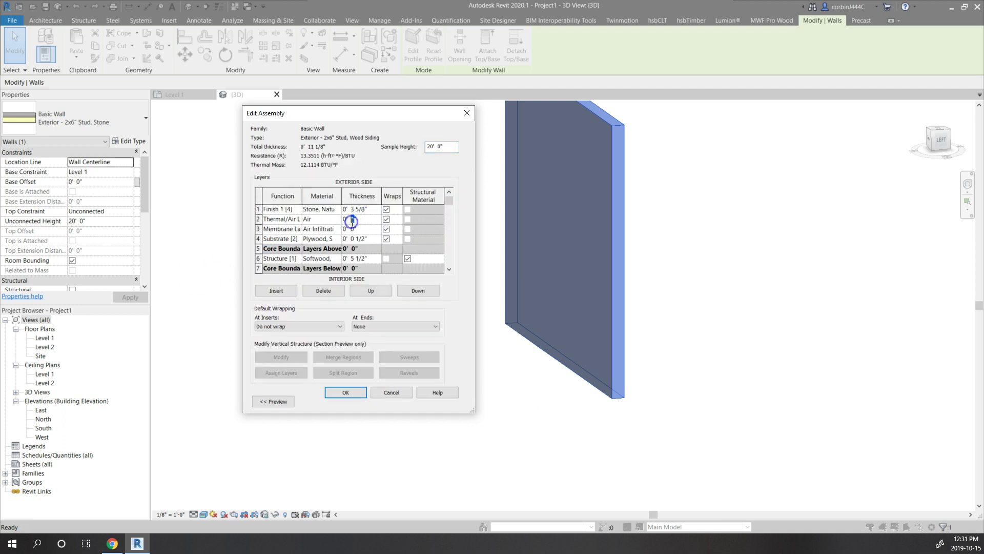
pyautogui.doubleClick(352, 220)
pyautogui.click(363, 209)
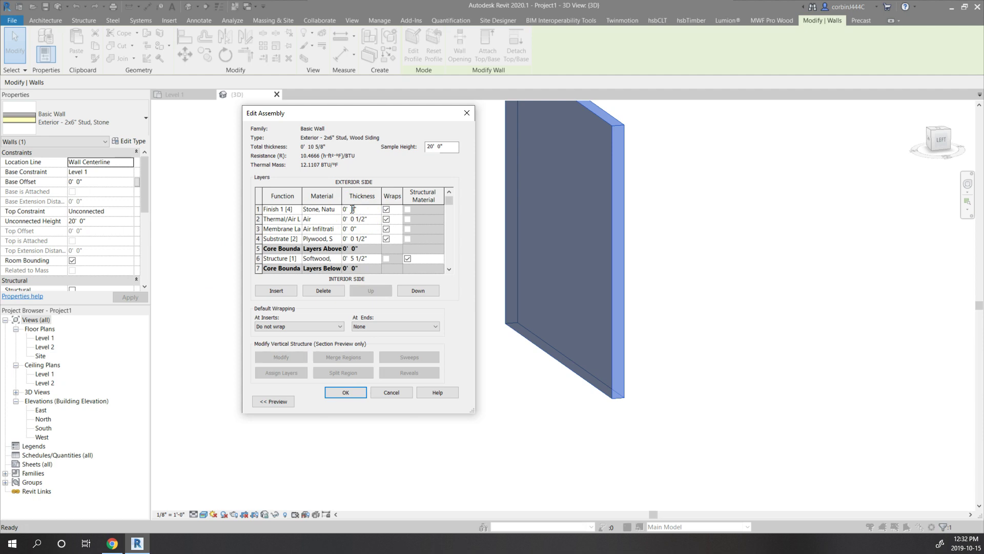
pyautogui.click(339, 209)
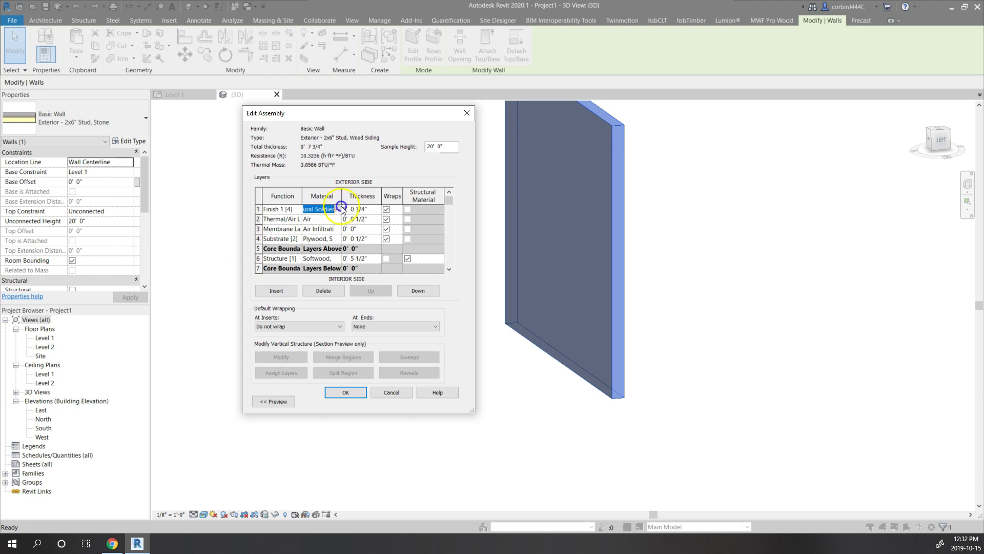
# Step: Make the finish layer Siding, Clapboard and apply the Wood Siding type to the wall
pyautogui.click(339, 209)
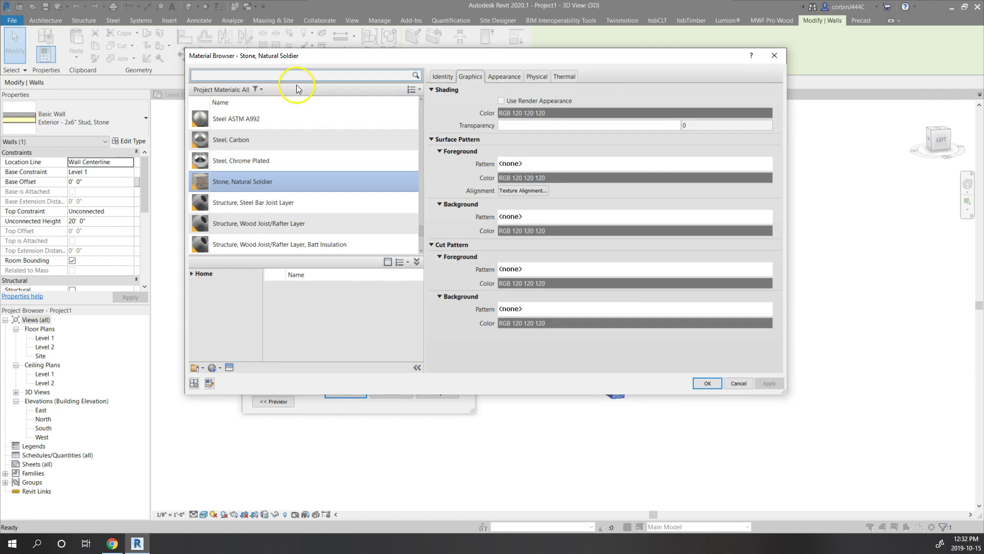
pyautogui.click(302, 80)
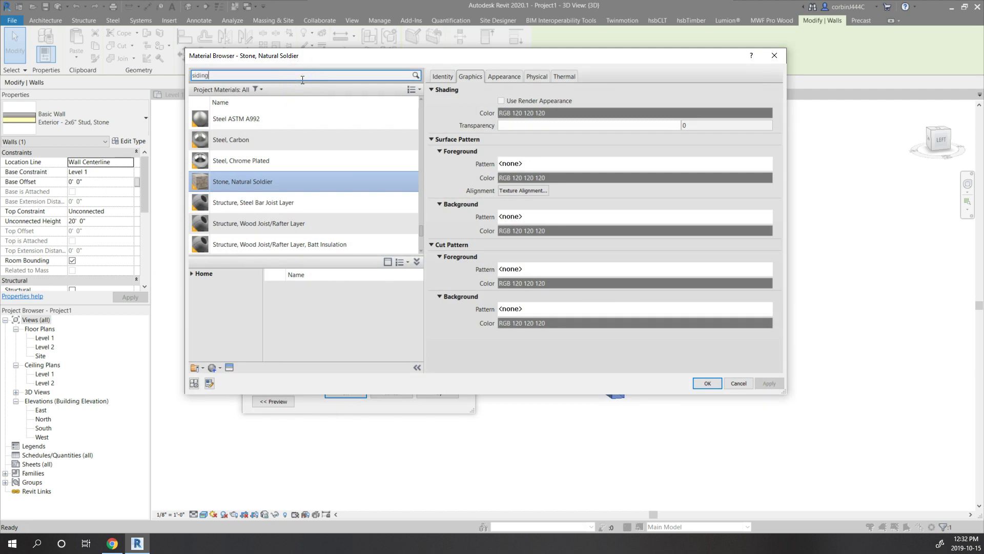
pyautogui.click(303, 90)
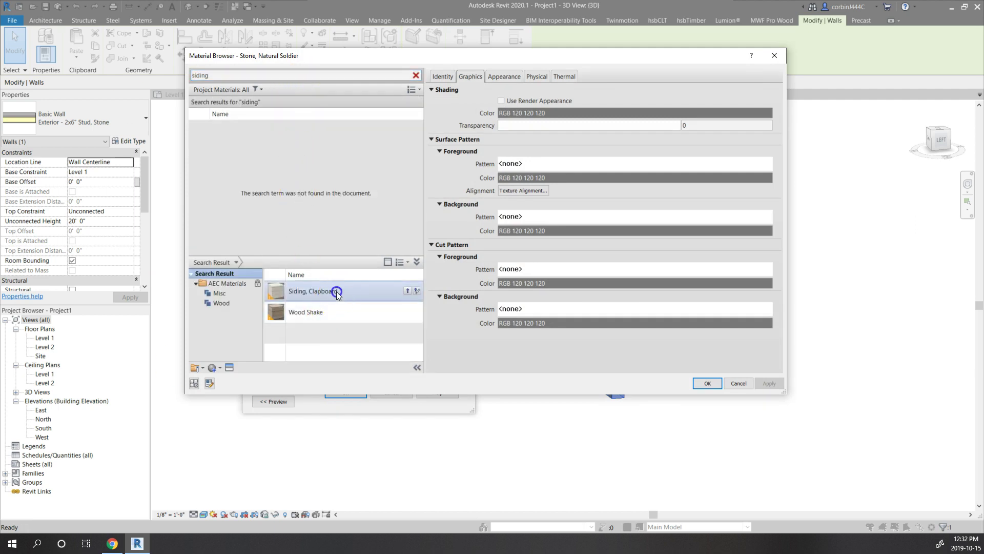
pyautogui.doubleClick(307, 290)
pyautogui.click(707, 382)
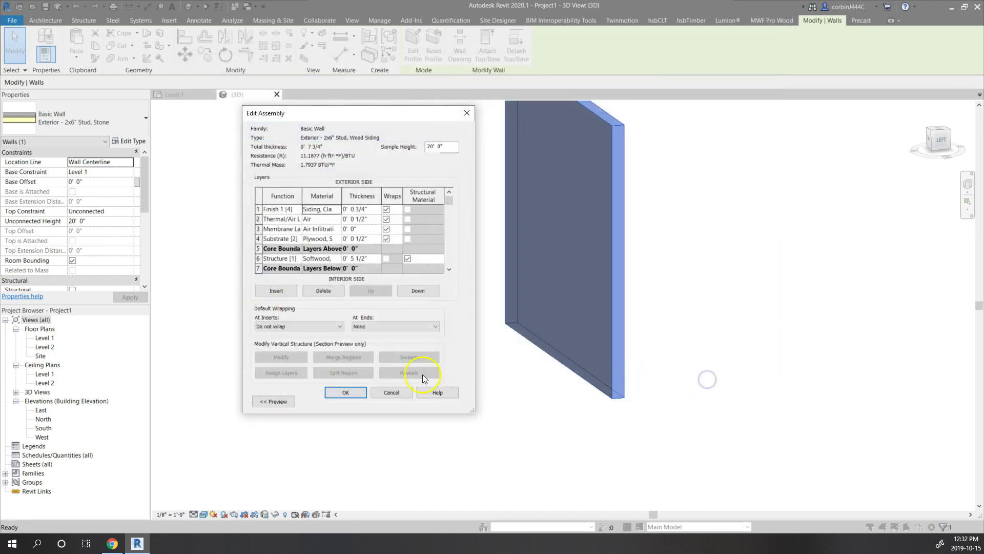
pyautogui.click(338, 395)
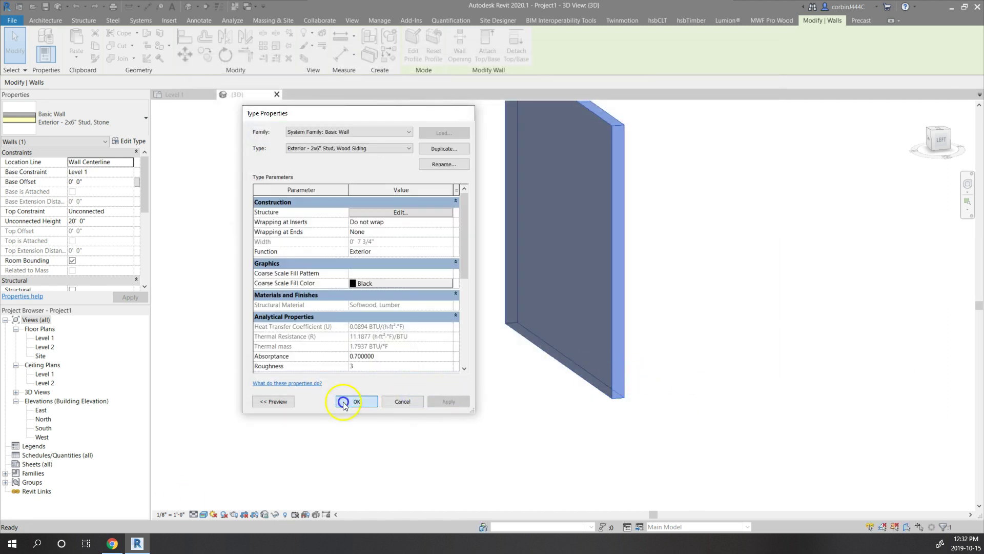
pyautogui.click(343, 401)
pyautogui.click(506, 408)
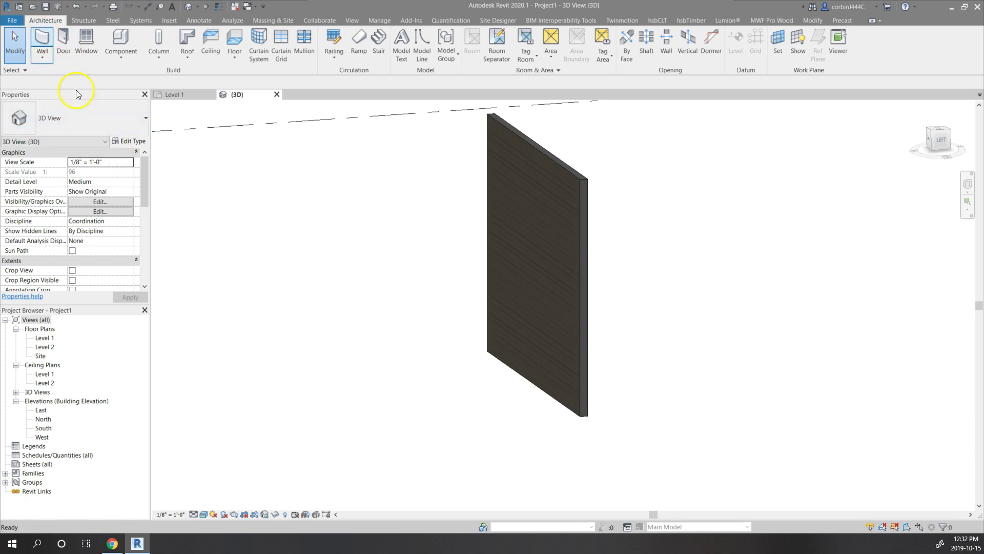
# Step: Duplicate the Exterior - Brick Over CMU w Metal Stud stacked type as Exterior - Stone On Siding
pyautogui.click(87, 116)
pyautogui.scroll(-2, 80, 330)
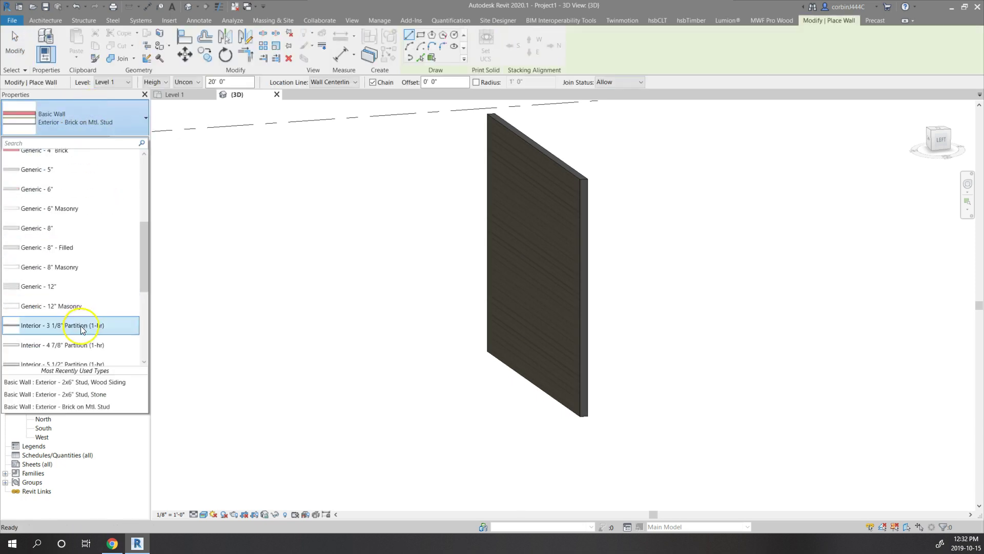
pyautogui.scroll(-3, 81, 330)
pyautogui.click(79, 354)
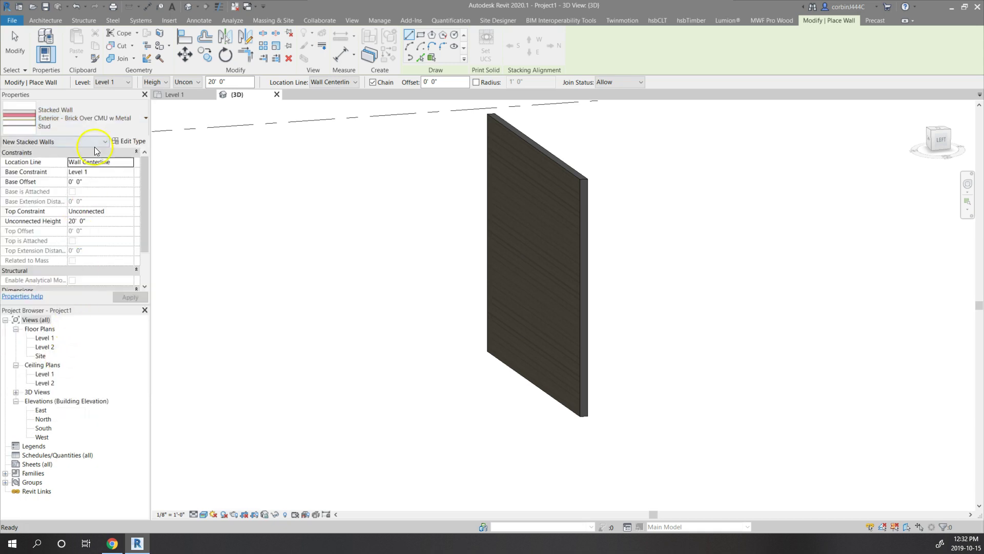
pyautogui.click(125, 141)
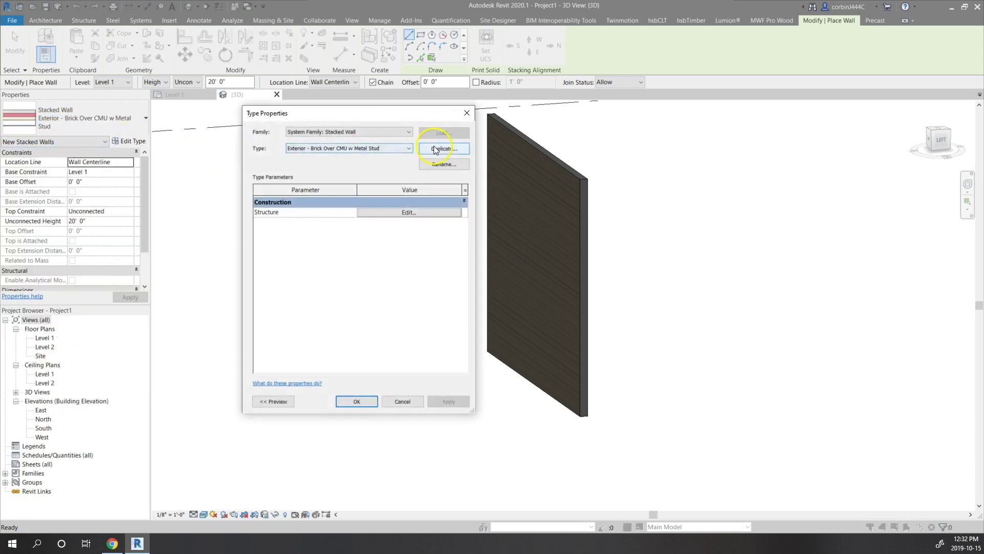
pyautogui.click(435, 150)
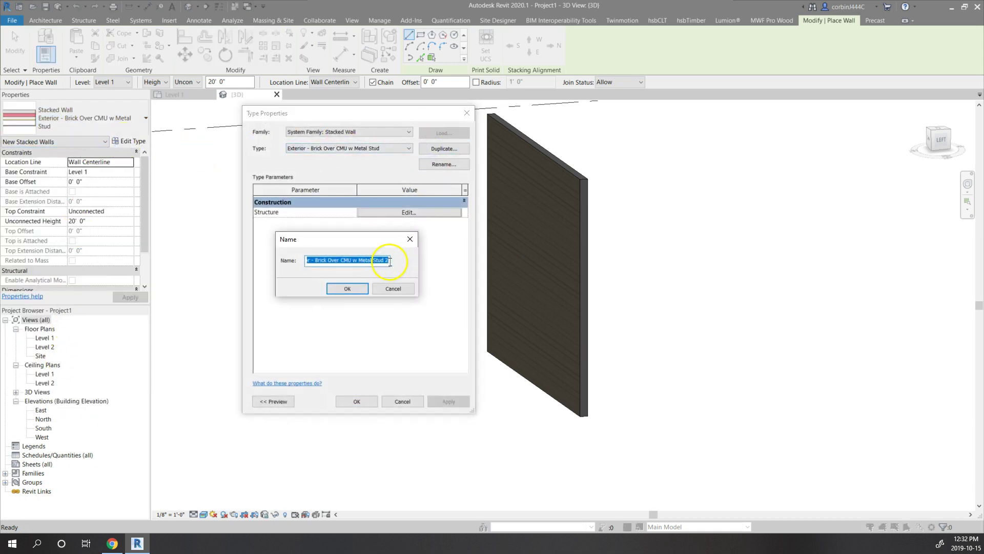
pyautogui.moveTo(390, 262); pyautogui.dragTo(347, 267)
pyautogui.write('Stone On Siding')
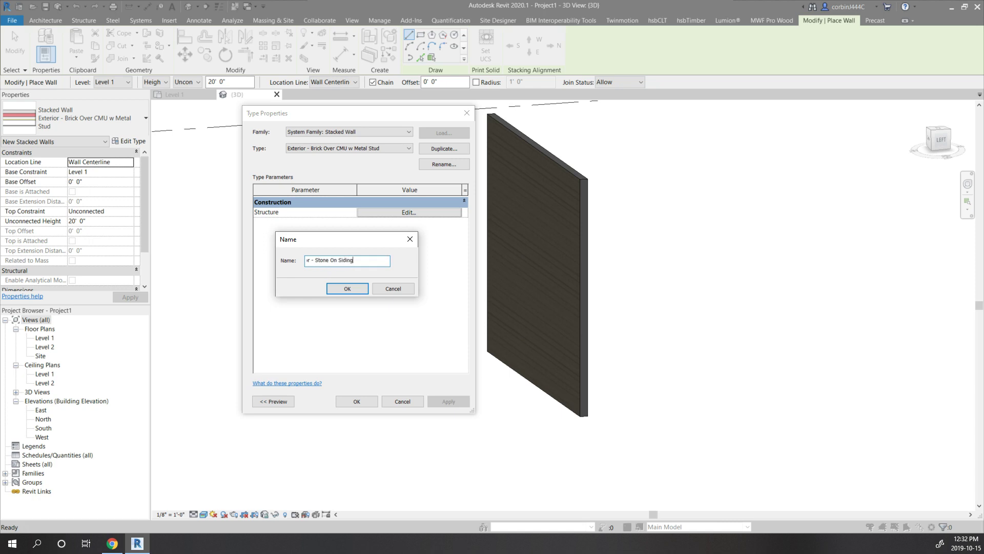
pyautogui.press('Return')
pyautogui.click(358, 402)
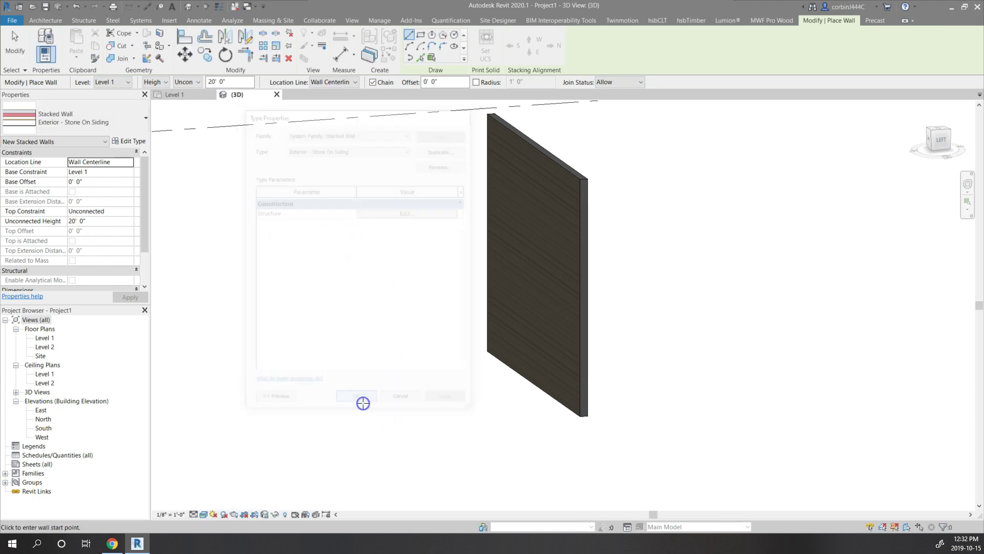
# Step: Stack Exterior - 2x6" Stud, Wood Siding on top of an Exterior - 2x6" Stud, Stone base
pyautogui.click(126, 141)
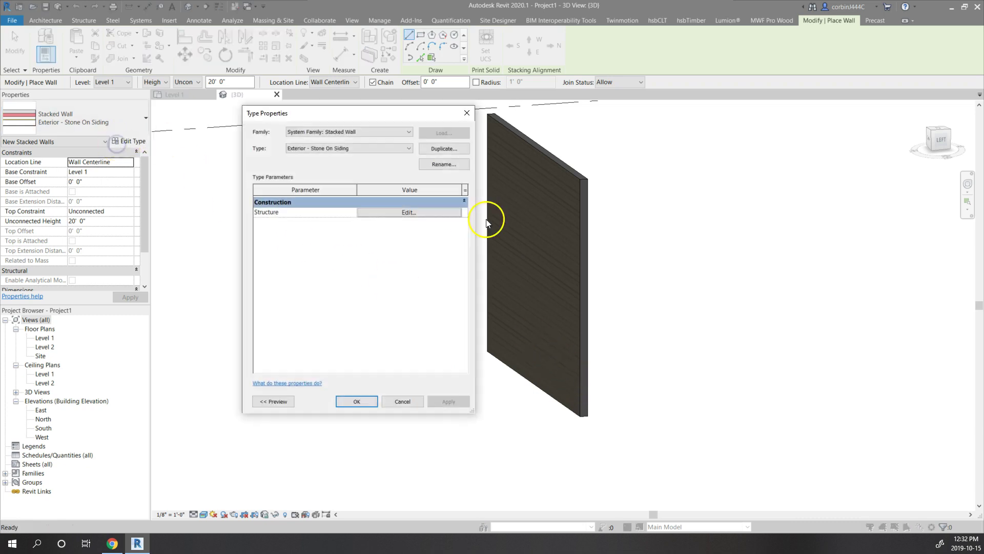
pyautogui.click(431, 213)
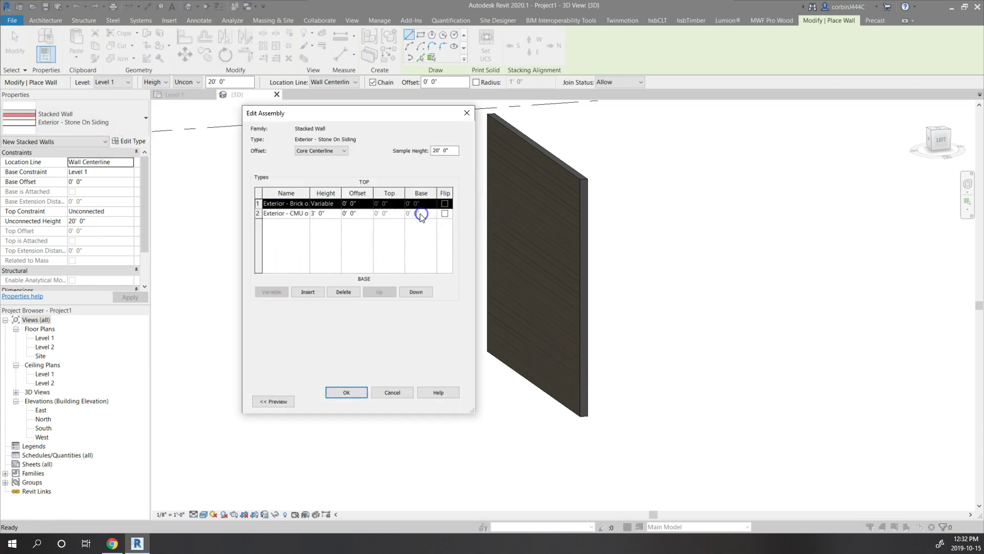
pyautogui.click(300, 203)
pyautogui.click(306, 203)
pyautogui.click(328, 188)
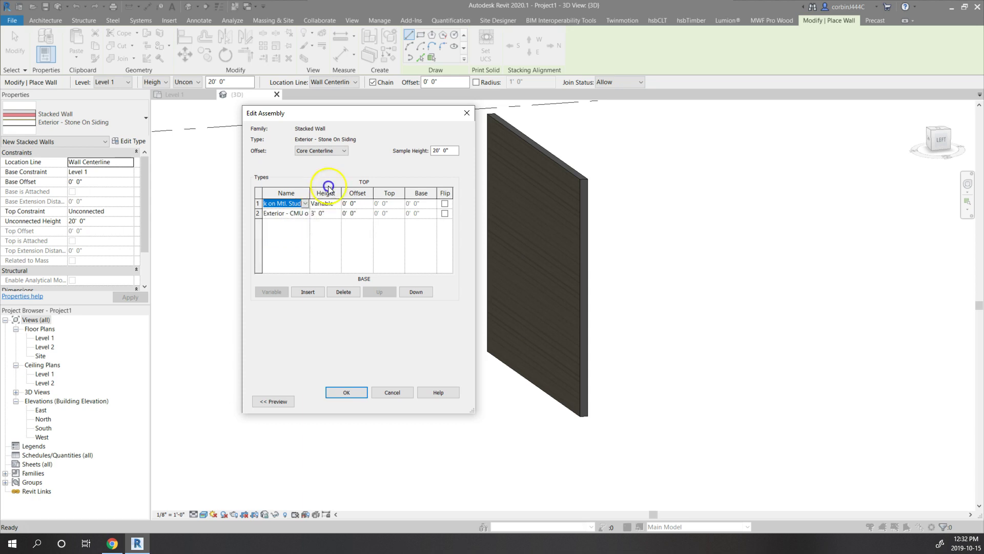
pyautogui.click(304, 204)
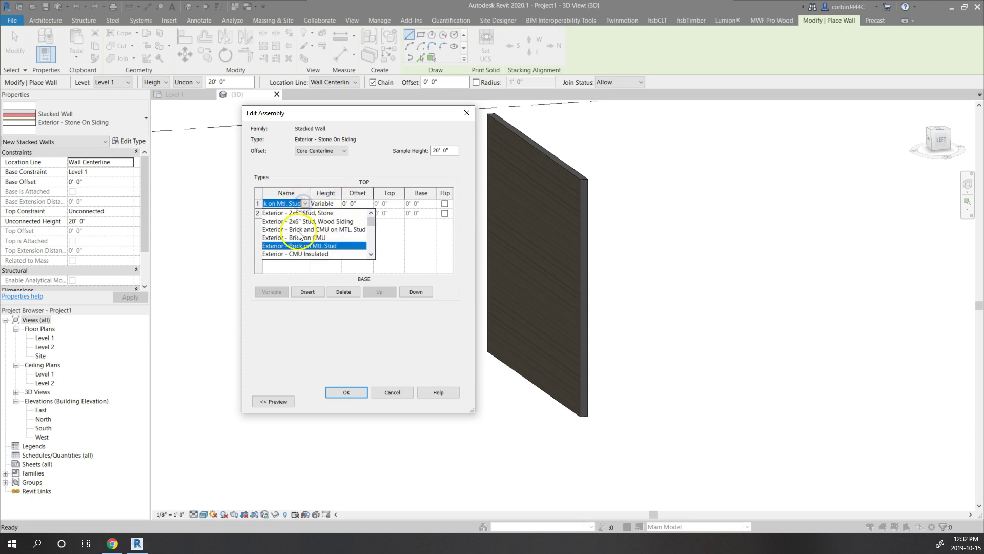
pyautogui.click(318, 232)
pyautogui.click(285, 214)
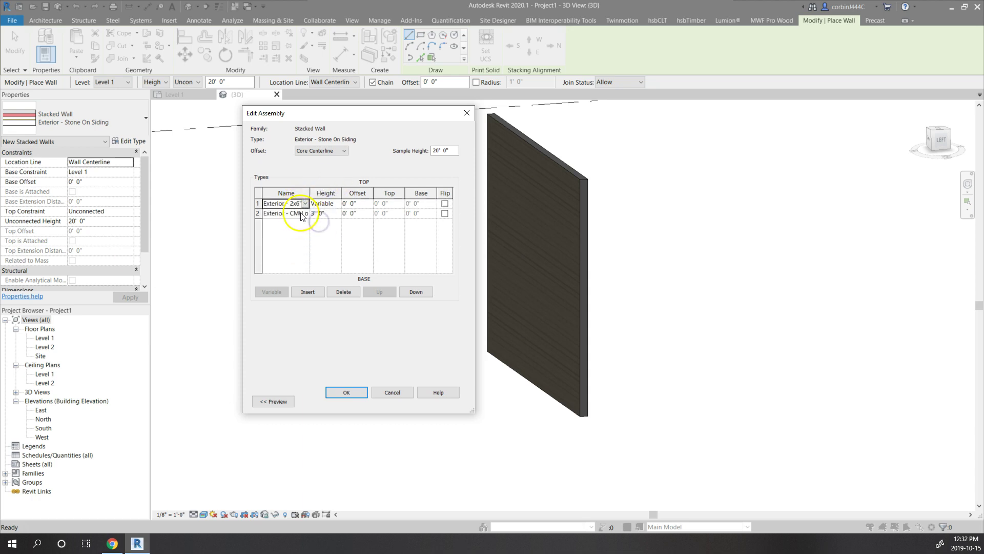
pyautogui.click(306, 214)
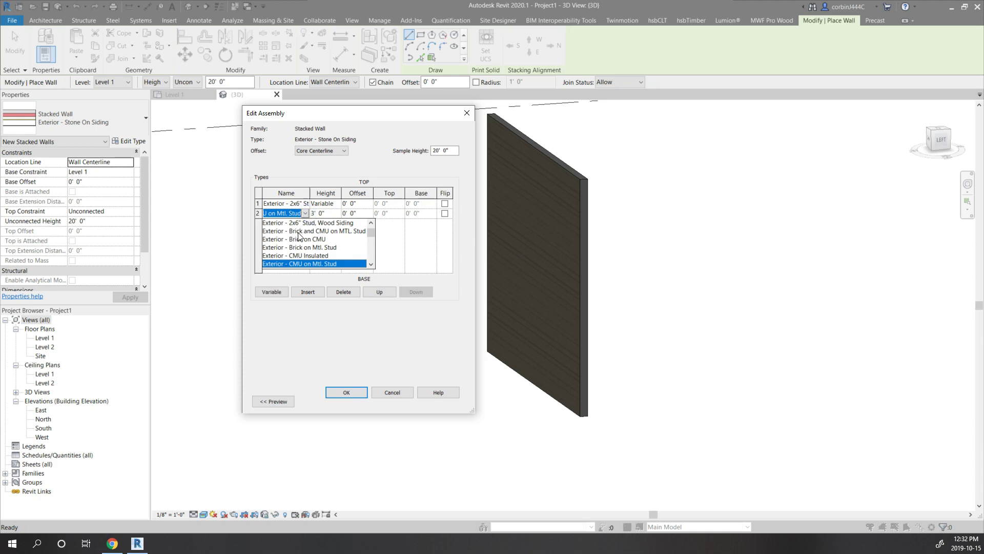
pyautogui.click(297, 224)
pyautogui.click(359, 392)
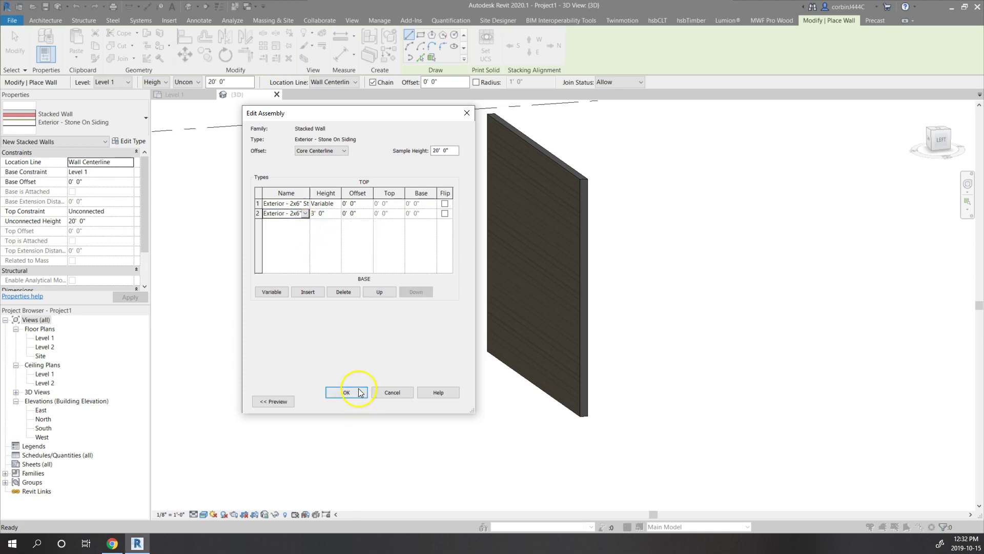
# Step: Change the existing wall's type to Stacked Wall: Exterior - Stone On Siding
pyautogui.click(366, 401)
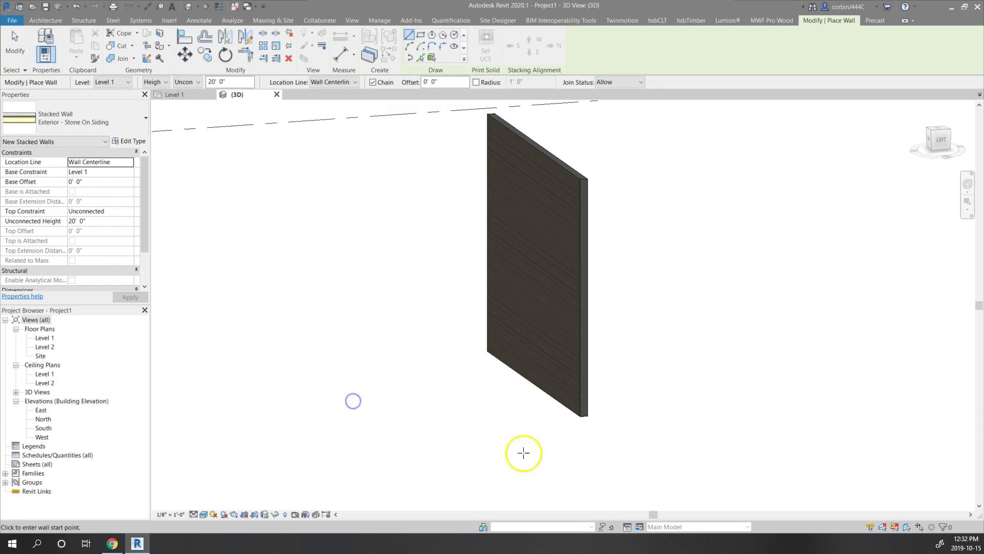
pyautogui.scroll(2, 574, 426)
pyautogui.press('Escape')
pyautogui.scroll(4, 586, 380)
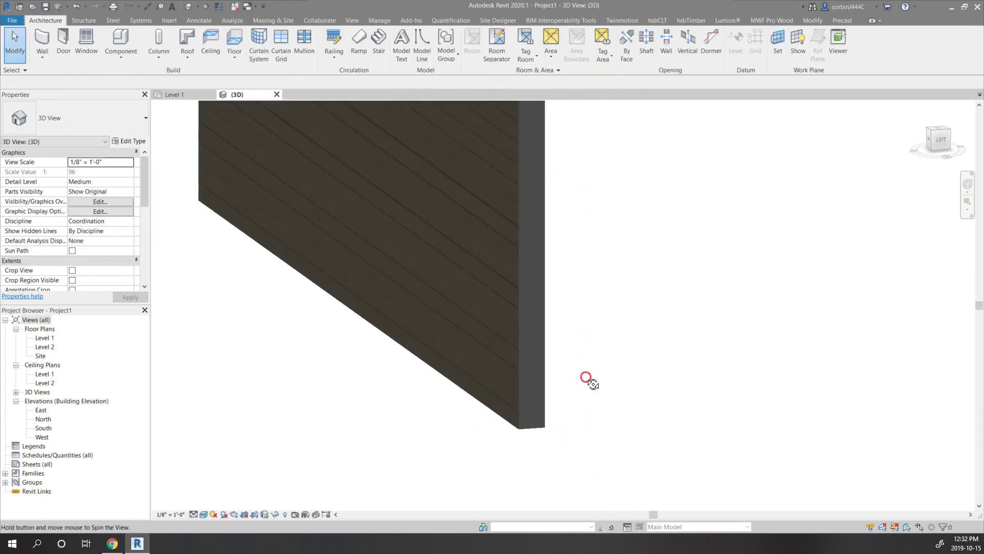
pyautogui.keyDown('shift'); pyautogui.moveTo(528, 378); pyautogui.dragTo(624, 371, button='middle'); pyautogui.keyUp('shift')
pyautogui.scroll(-3, 513, 364)
pyautogui.keyDown('shift'); pyautogui.moveTo(494, 358); pyautogui.dragTo(523, 391, button='middle'); pyautogui.keyUp('shift')
pyautogui.click(617, 315)
pyautogui.click(82, 119)
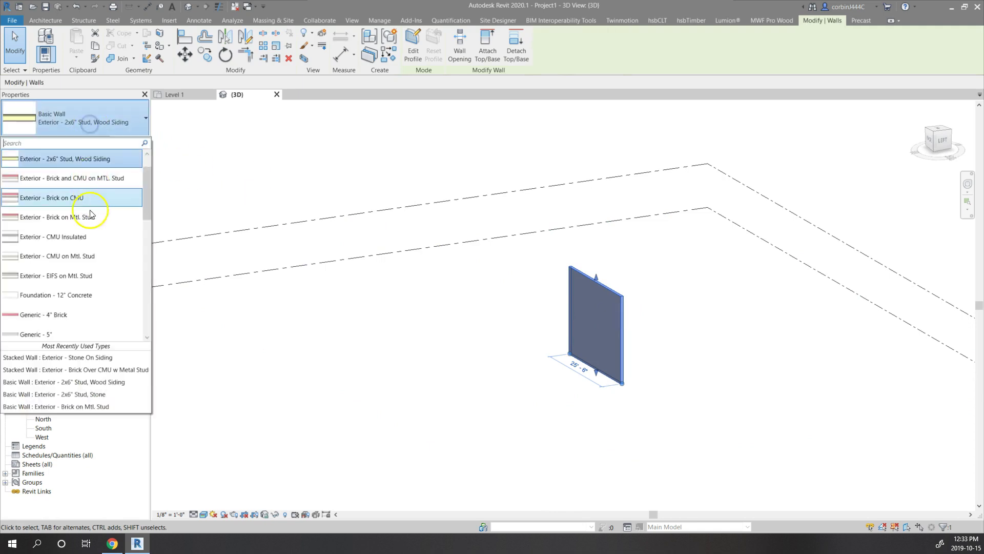
pyautogui.scroll(-5, 85, 302)
pyautogui.click(81, 332)
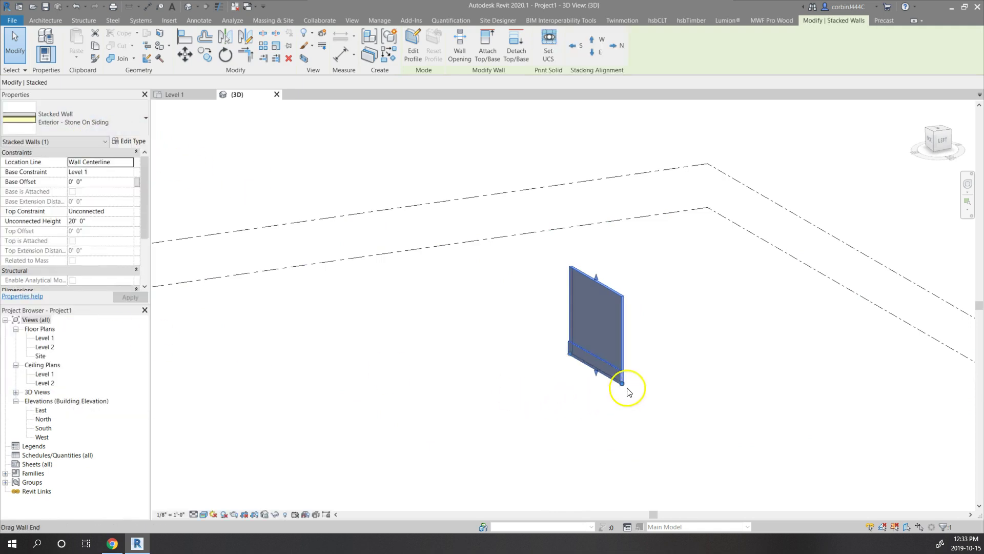
pyautogui.press('Escape')
# Step: Set the stacked wall's Top Constraint to Up to level: Level 2 and apply it
pyautogui.scroll(5, 635, 387)
pyautogui.scroll(2, 607, 368)
pyautogui.scroll(-3, 608, 331)
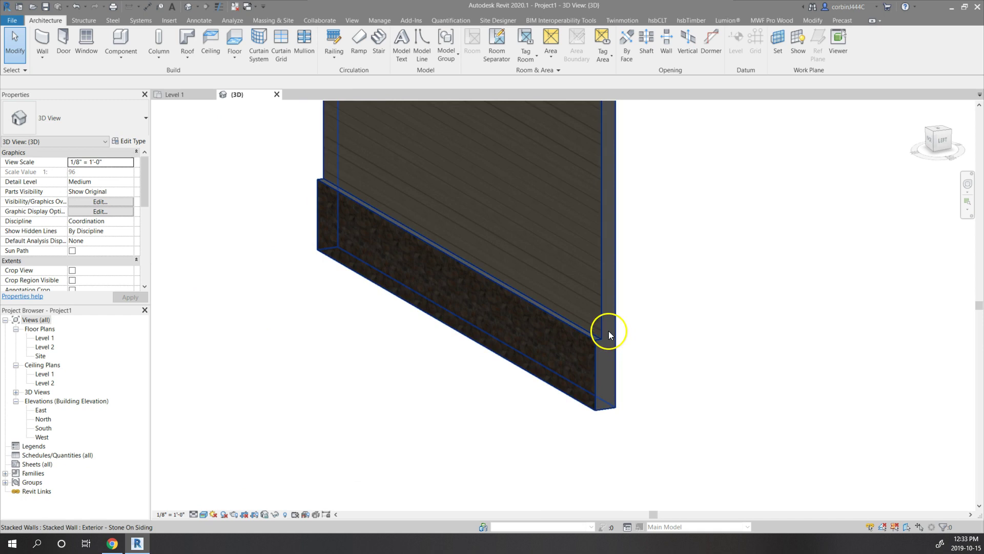
pyautogui.click(608, 330)
pyautogui.click(130, 212)
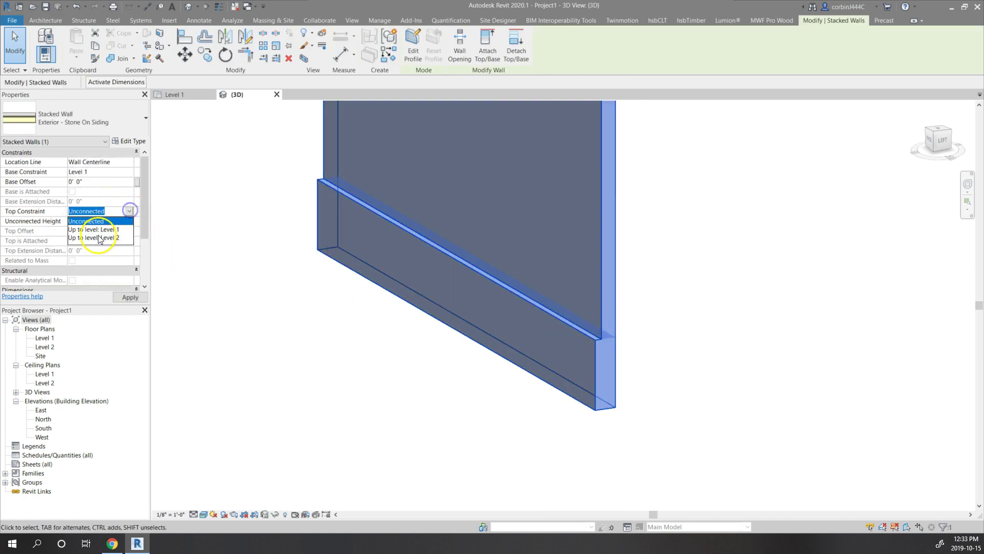
pyautogui.click(95, 234)
pyautogui.click(129, 297)
pyautogui.scroll(5, 502, 394)
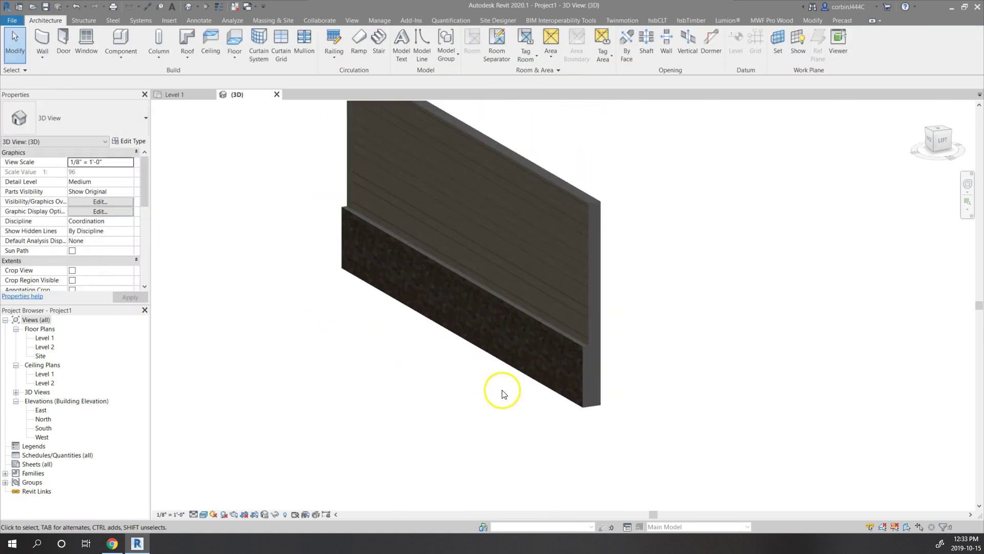
pyautogui.scroll(-4, 528, 357)
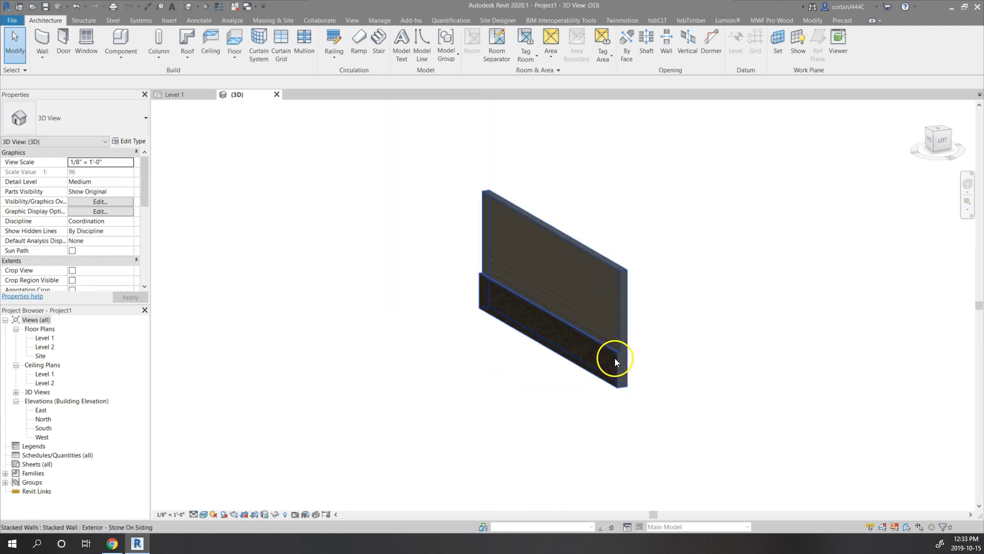
pyautogui.scroll(3, 451, 321)
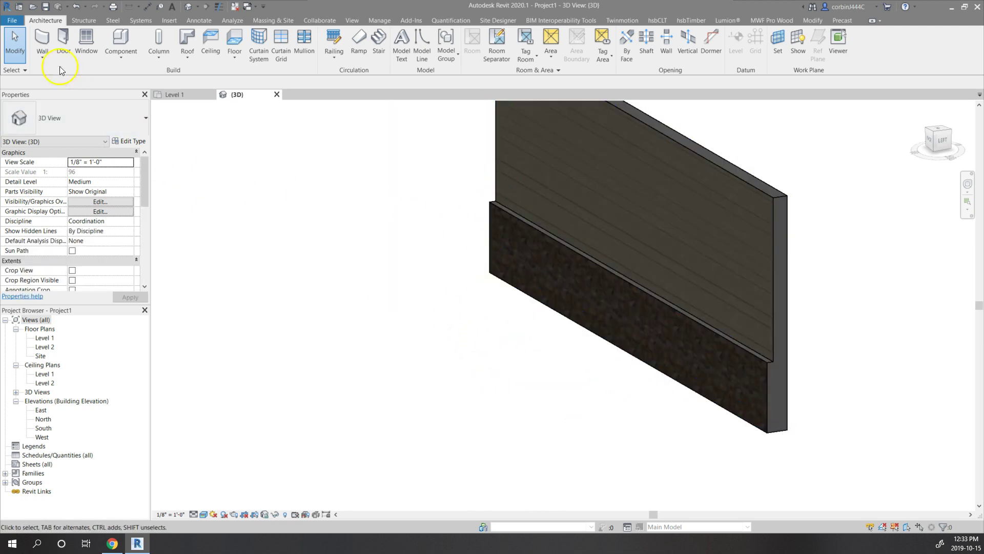
# Step: Place a Cornice wall sweep along the wall at the top of the stone base
pyautogui.click(42, 57)
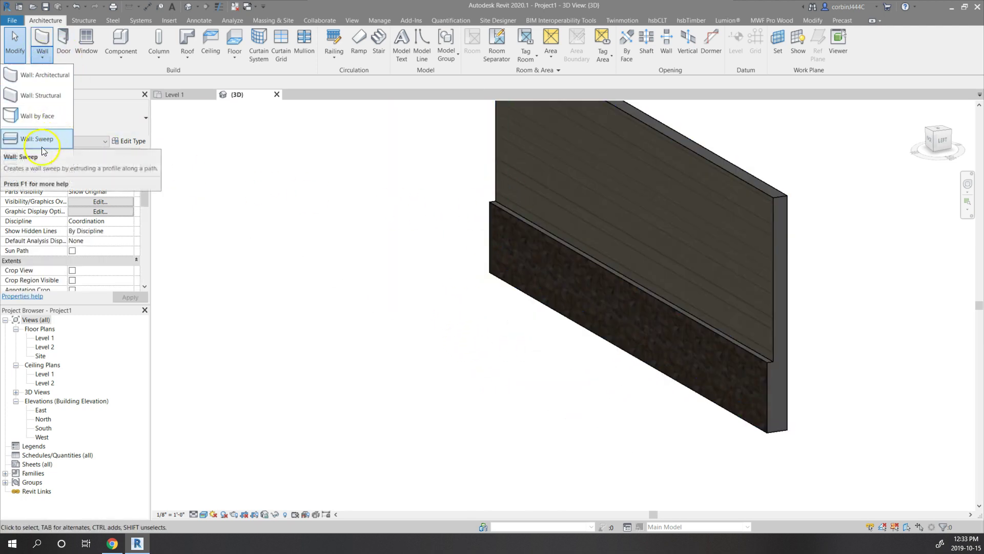
pyautogui.press('Escape')
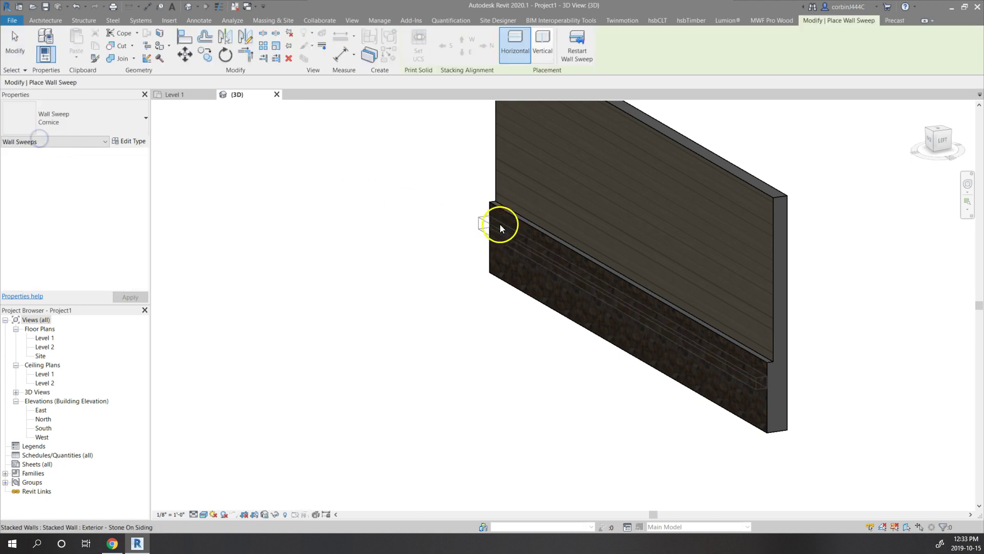
pyautogui.click(505, 214)
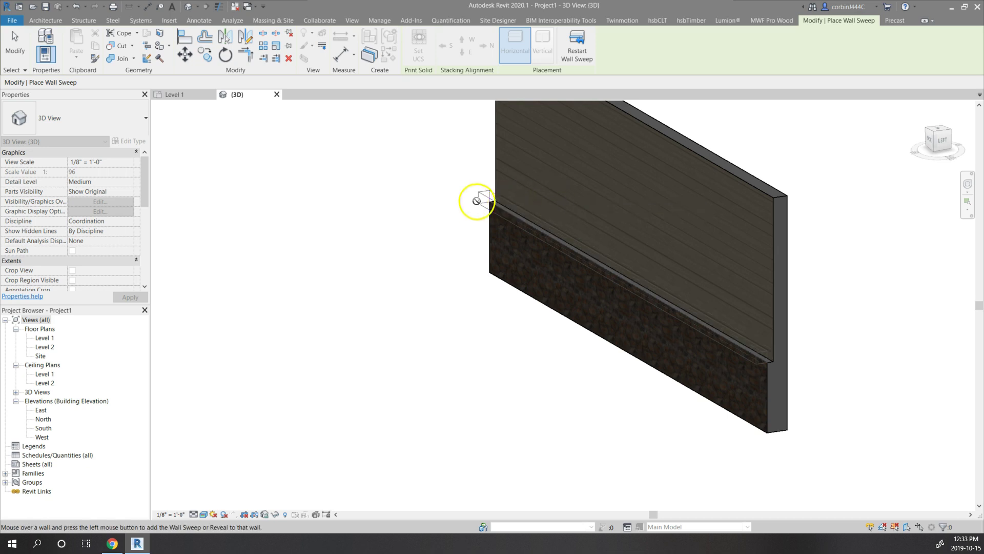
pyautogui.click(515, 189)
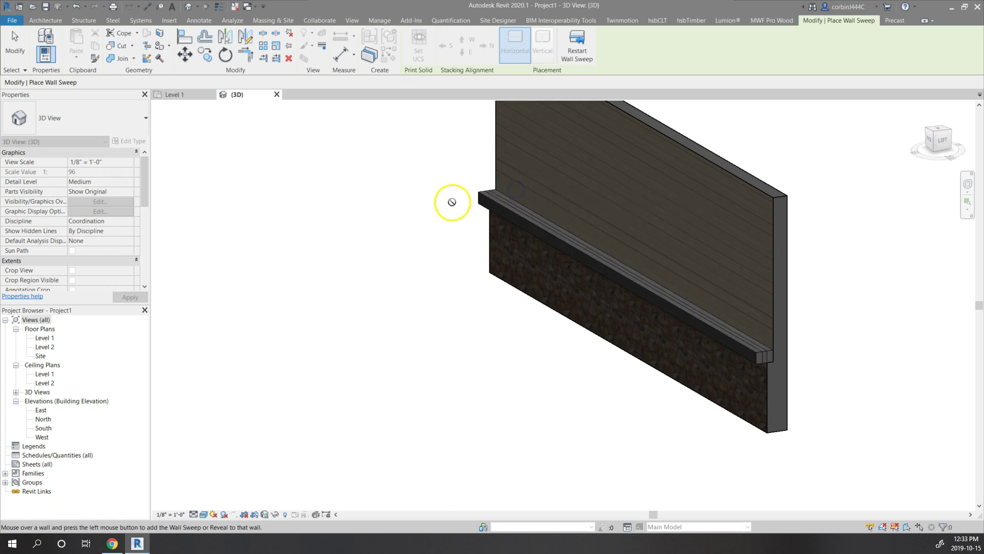
pyautogui.press('Escape')
pyautogui.click(589, 272)
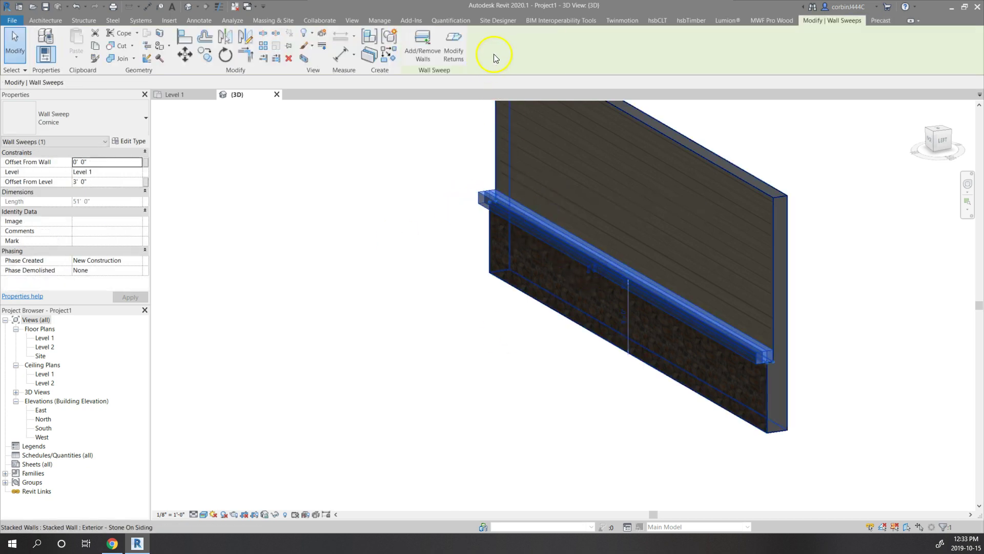
# Step: Select the new cornice sweep and bring up its Type Properties
pyautogui.click(419, 46)
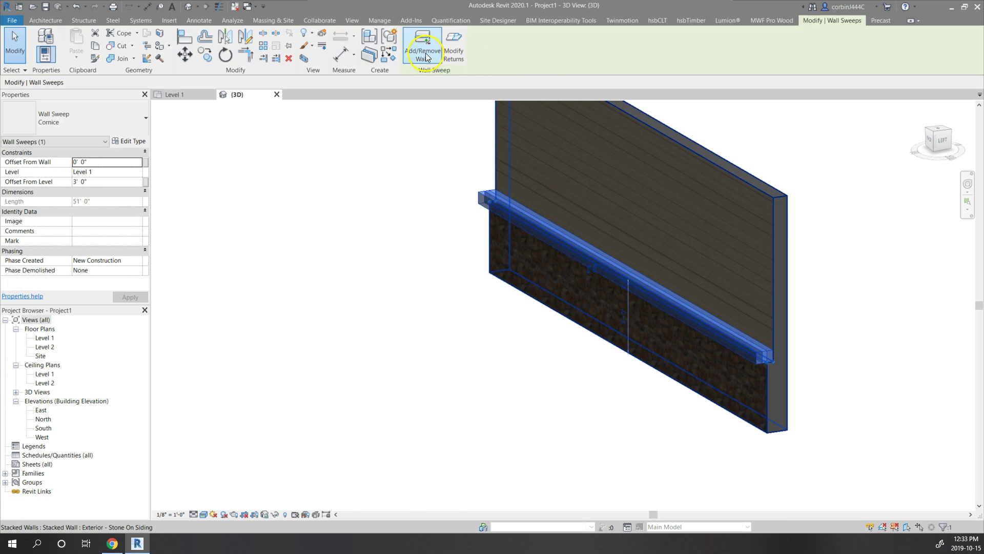
pyautogui.click(551, 245)
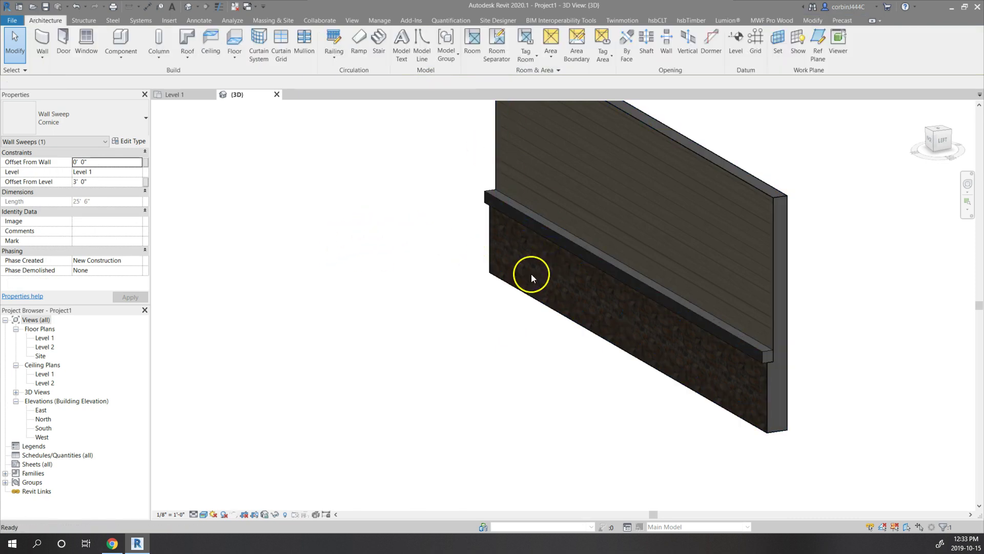
pyautogui.scroll(2, 804, 380)
pyautogui.click(730, 327)
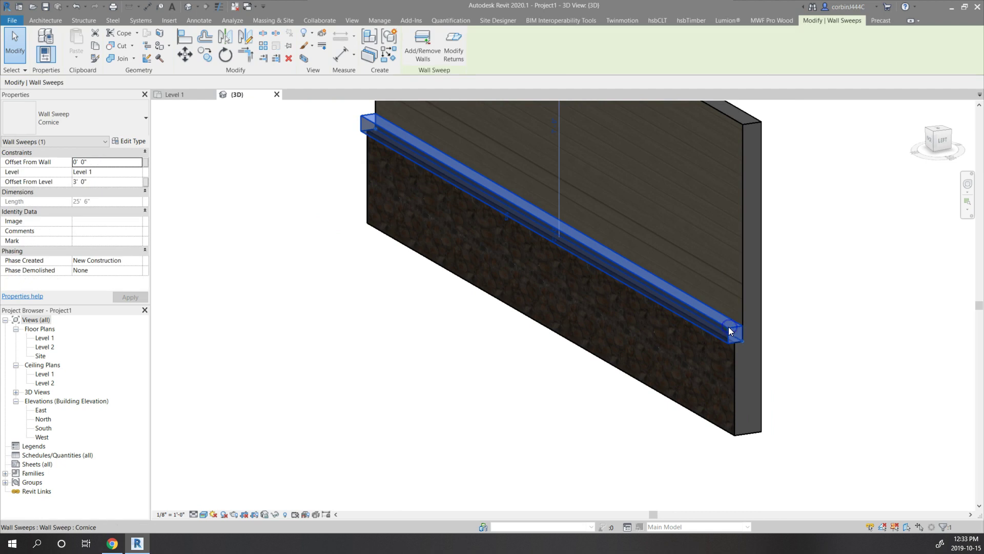
pyautogui.click(154, 197)
pyautogui.click(128, 141)
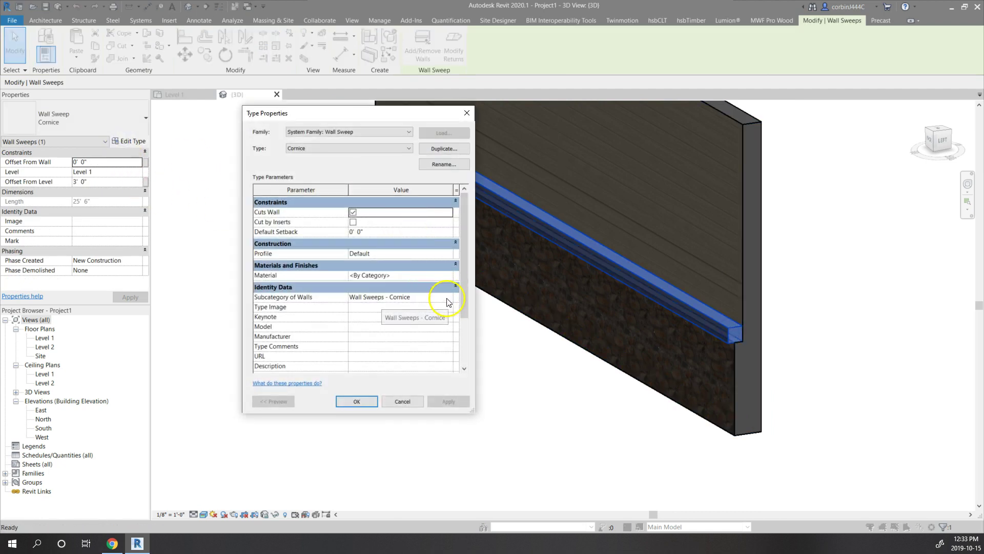
pyautogui.click(453, 255)
pyautogui.click(449, 253)
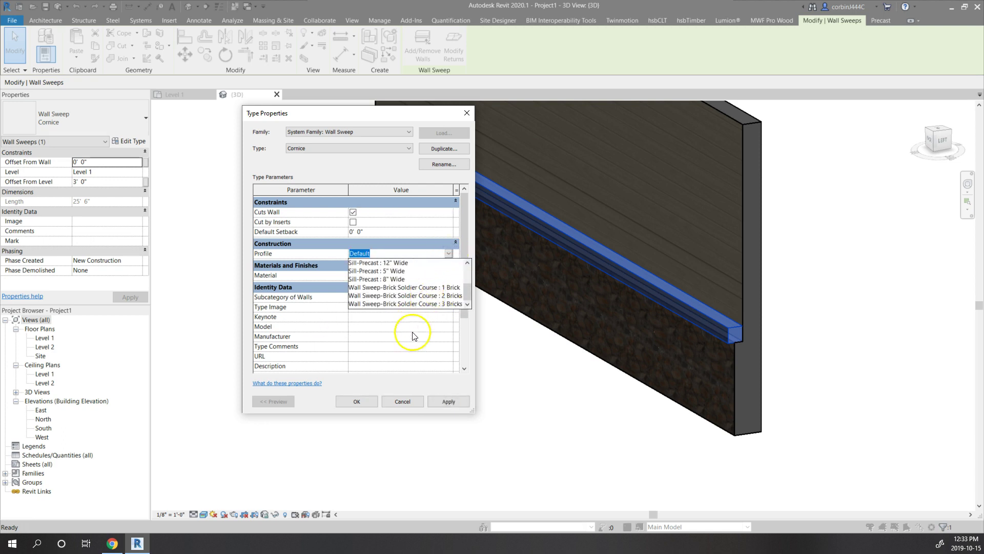
pyautogui.click(402, 401)
pyautogui.click(358, 402)
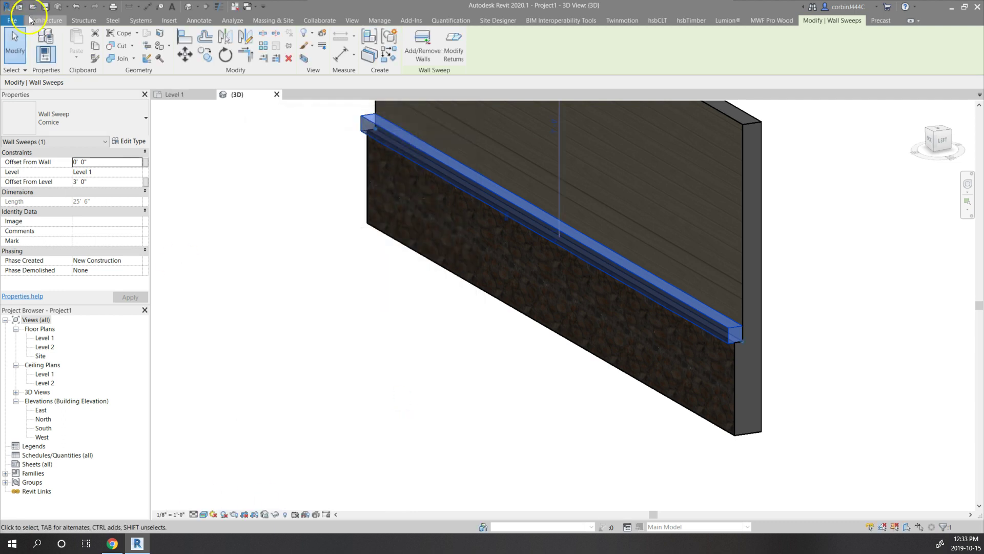
# Step: Deselect the sweep and browse the Slab profiles in the Profiles library folder
pyautogui.click(314, 172)
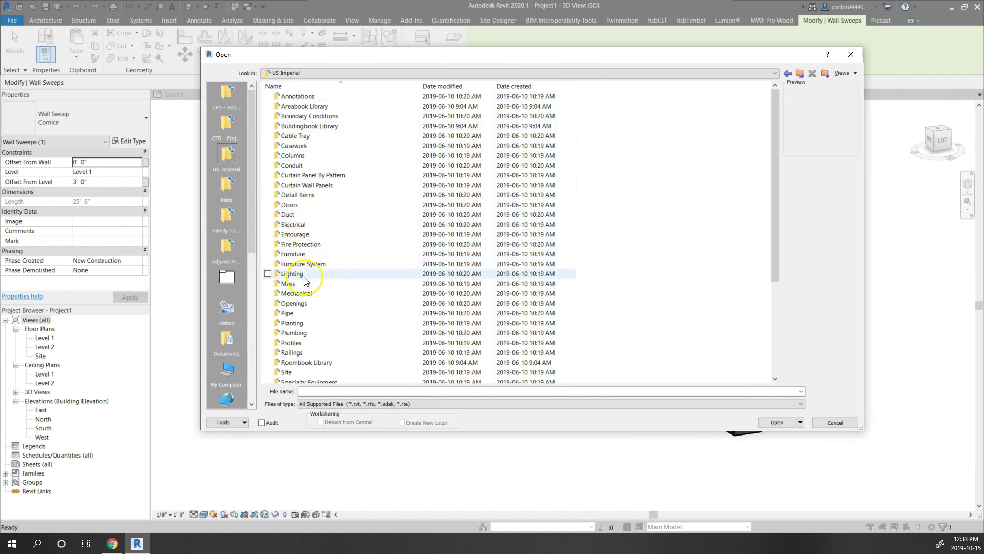
pyautogui.click(305, 343)
pyautogui.doubleClick(304, 343)
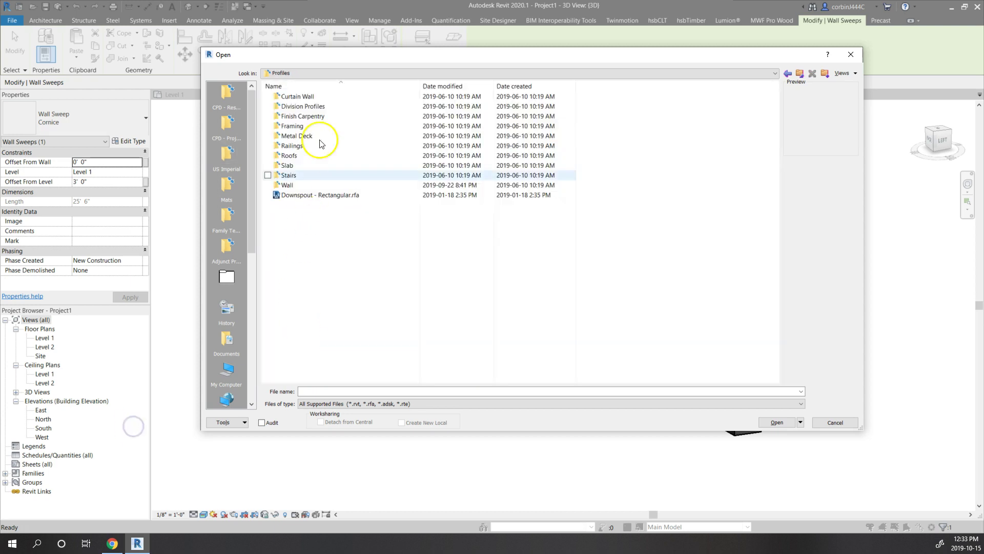
pyautogui.click(310, 171)
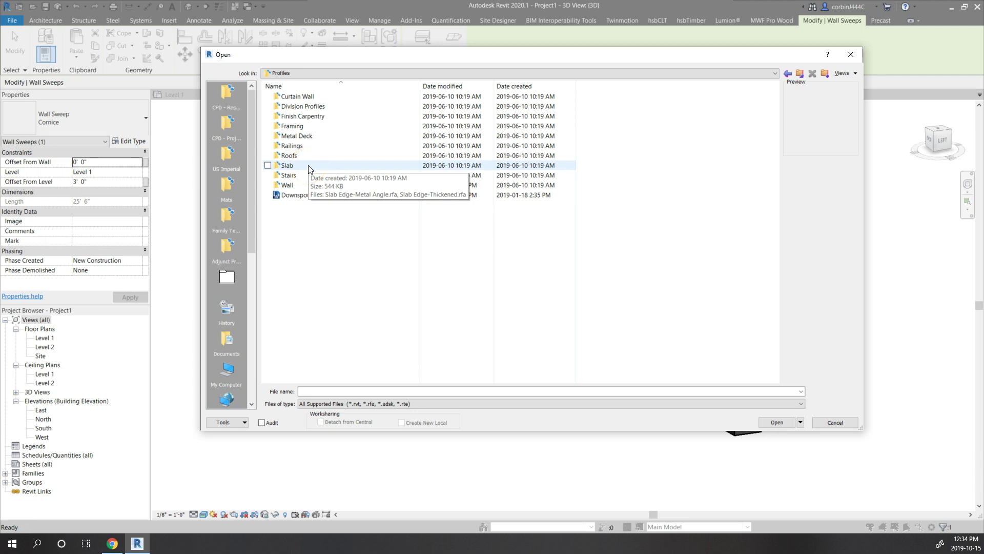
pyautogui.doubleClick(310, 166)
pyautogui.doubleClick(332, 100)
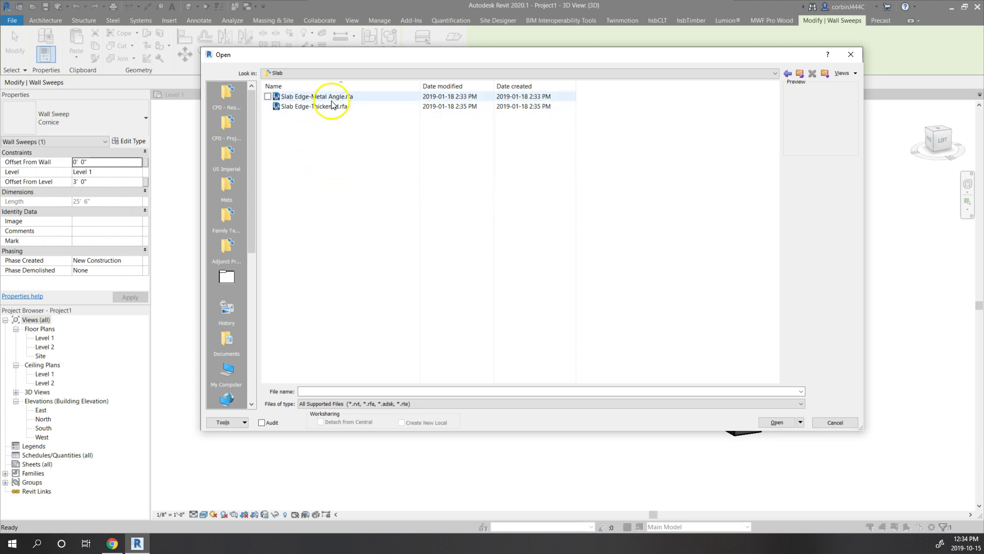
pyautogui.click(328, 107)
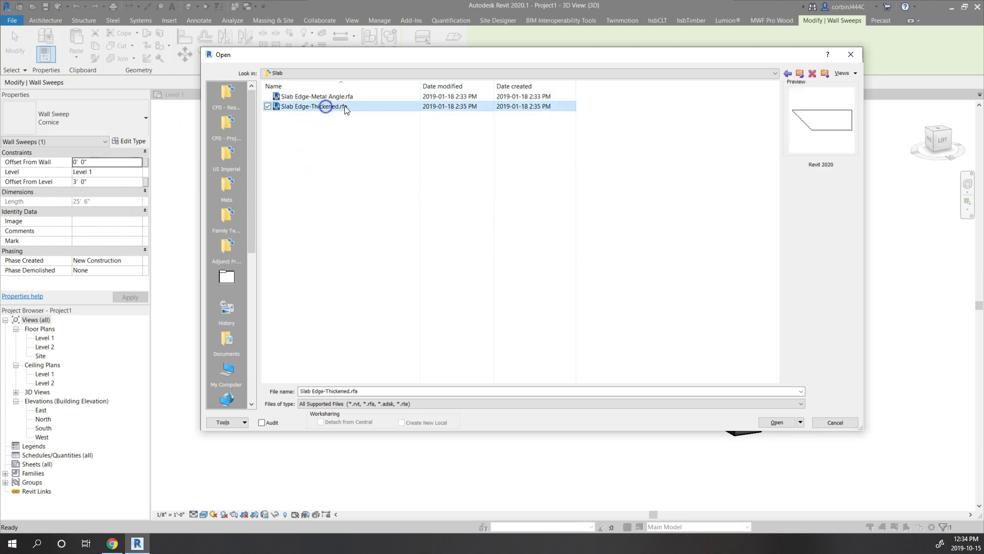
pyautogui.click(788, 73)
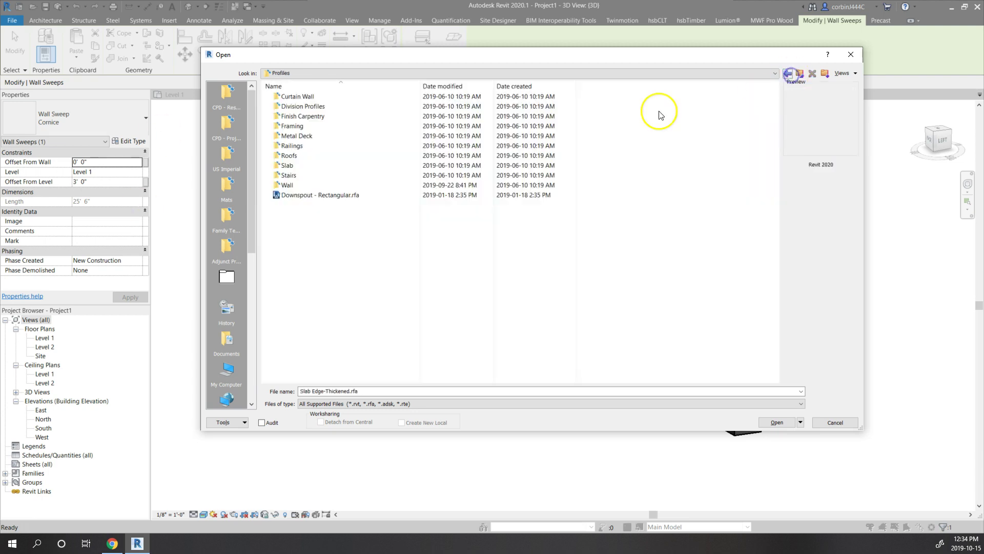
# Step: Preview the Wall profiles folder and open Sill-Precast.rfa
pyautogui.doubleClick(297, 184)
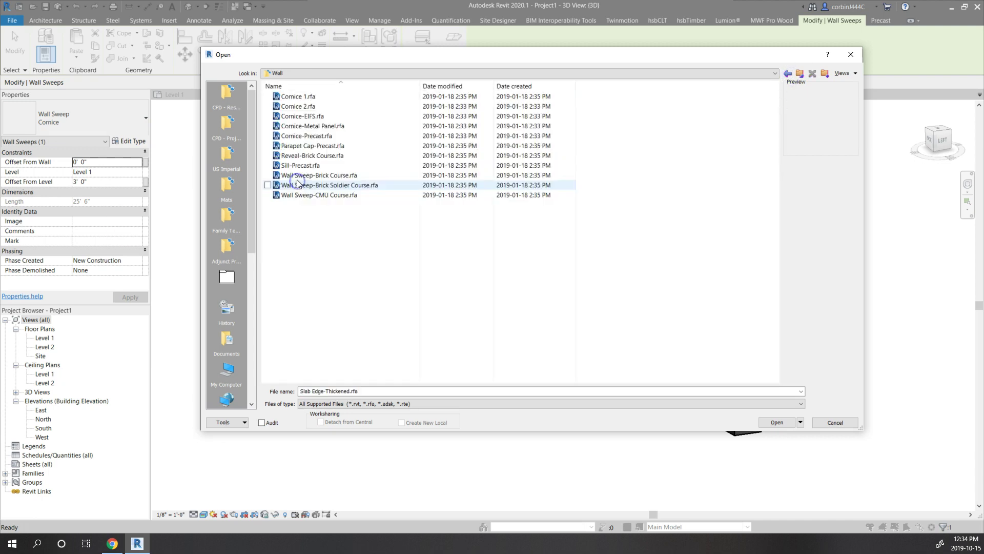
pyautogui.click(313, 106)
pyautogui.press('Down')
pyautogui.press('Down')
pyautogui.press('Down')
pyautogui.press('Down')
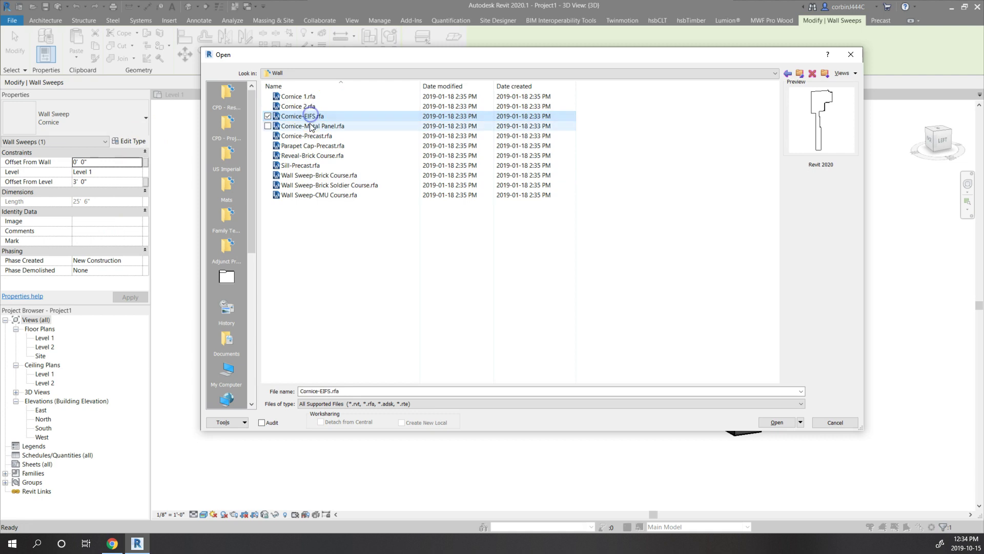
pyautogui.click(309, 145)
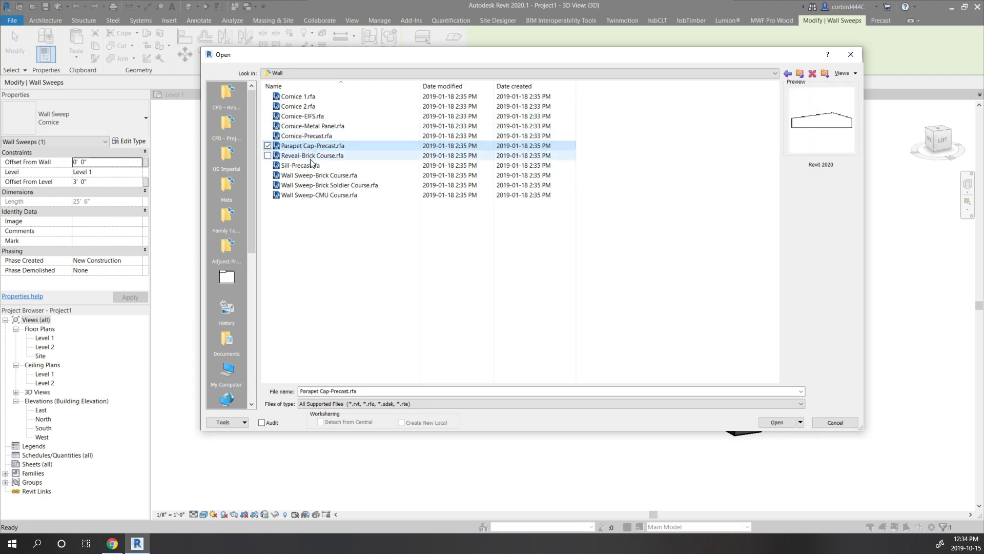
pyautogui.click(306, 165)
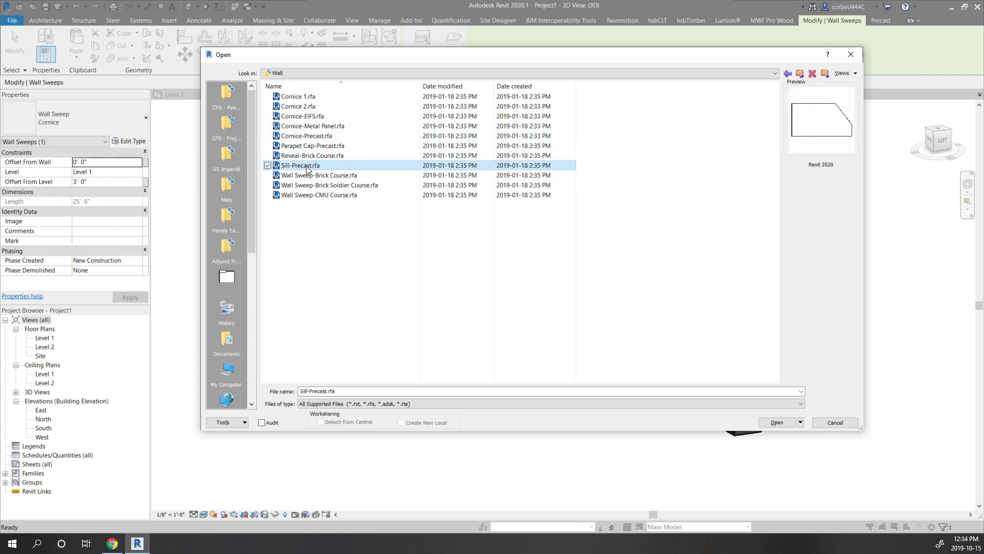
pyautogui.press('Up')
pyautogui.click(304, 166)
pyautogui.click(305, 176)
pyautogui.click(302, 186)
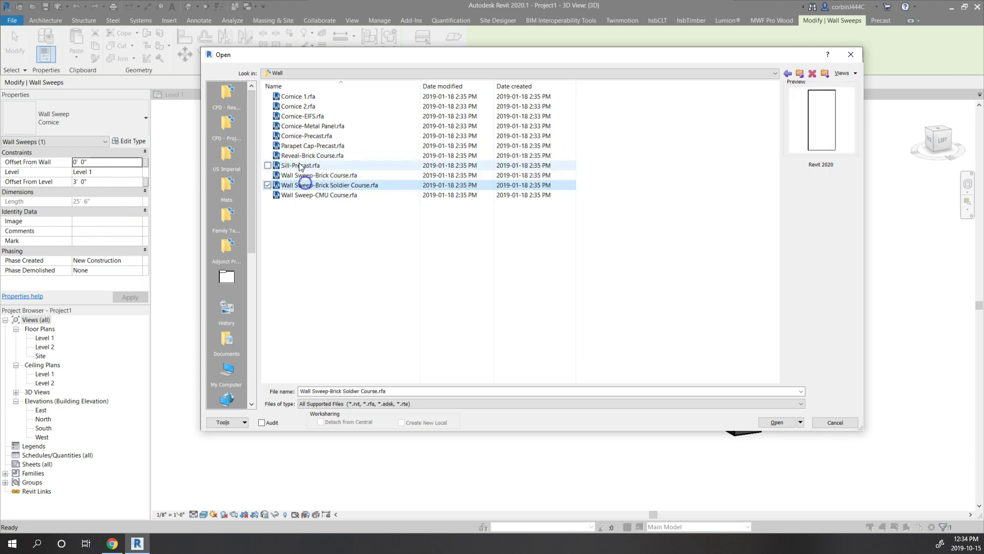
pyautogui.click(299, 162)
pyautogui.click(776, 423)
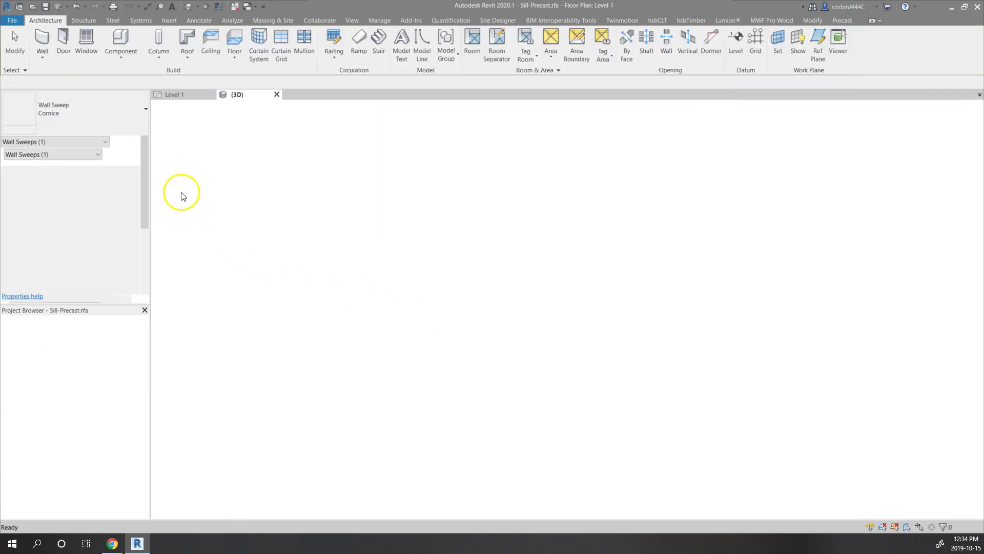
# Step: Load Sill-Precast into Project1, overwriting the existing version, and return to 3D view
pyautogui.click(485, 46)
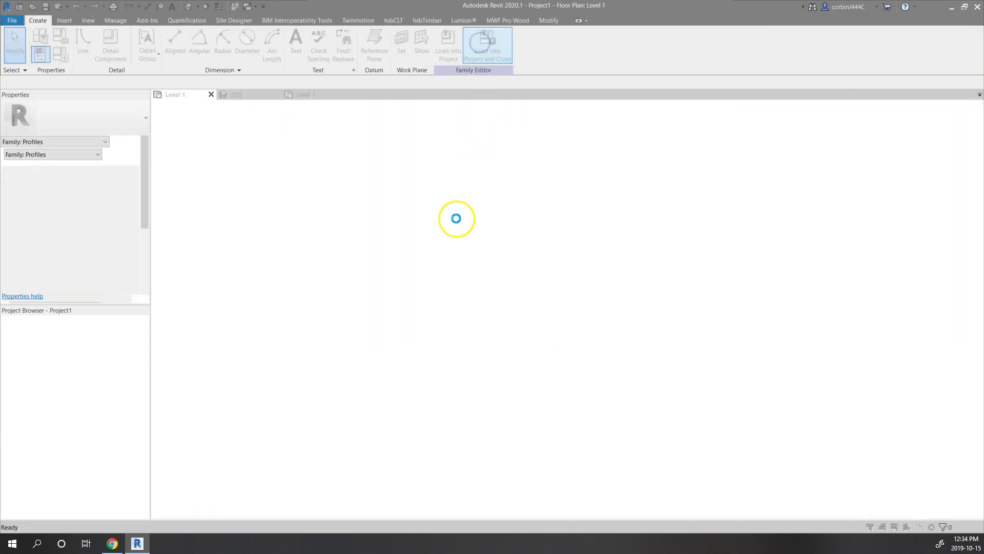
pyautogui.click(400, 260)
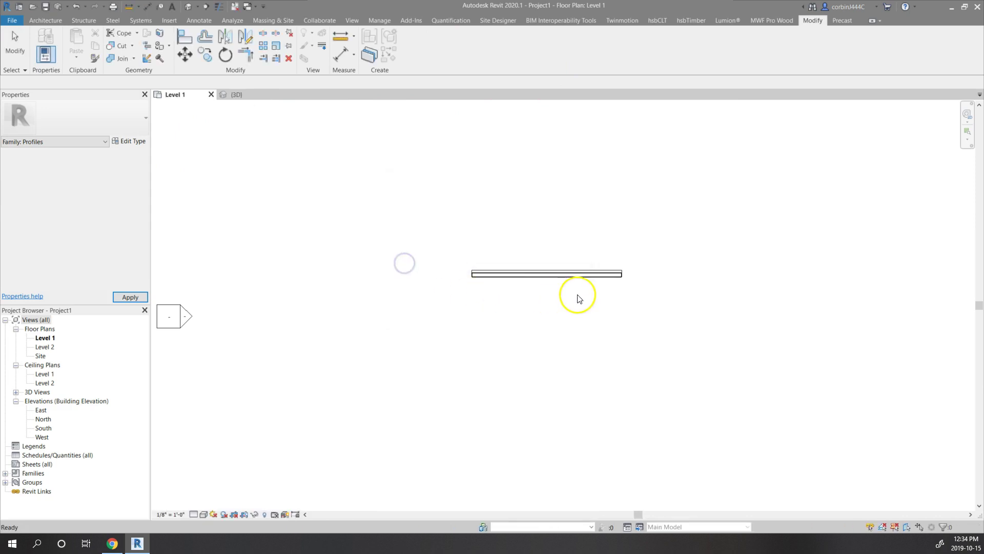
pyautogui.click(233, 94)
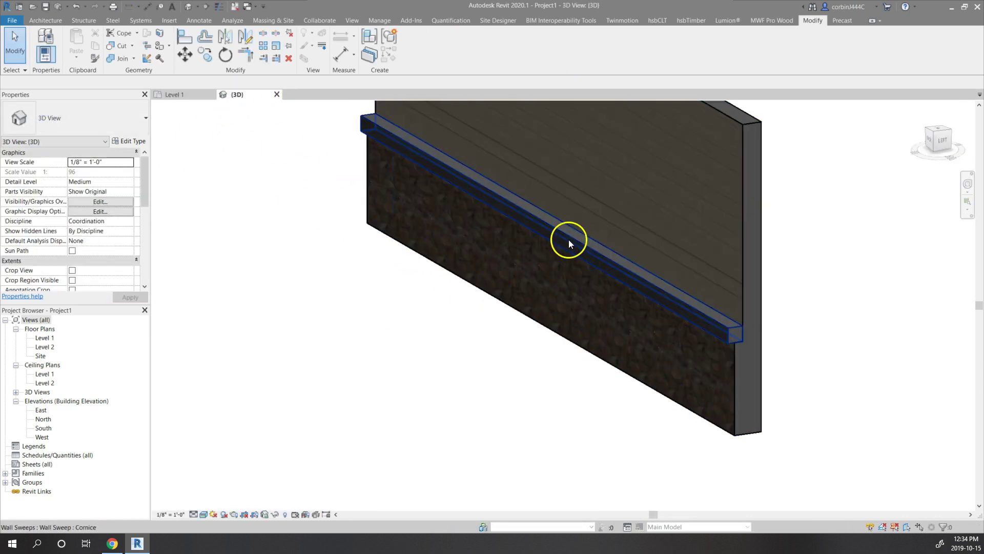
# Step: Review the cornice sweep's Subcategory and Profile lists, keeping the Default profile
pyautogui.click(462, 300)
pyautogui.click(130, 141)
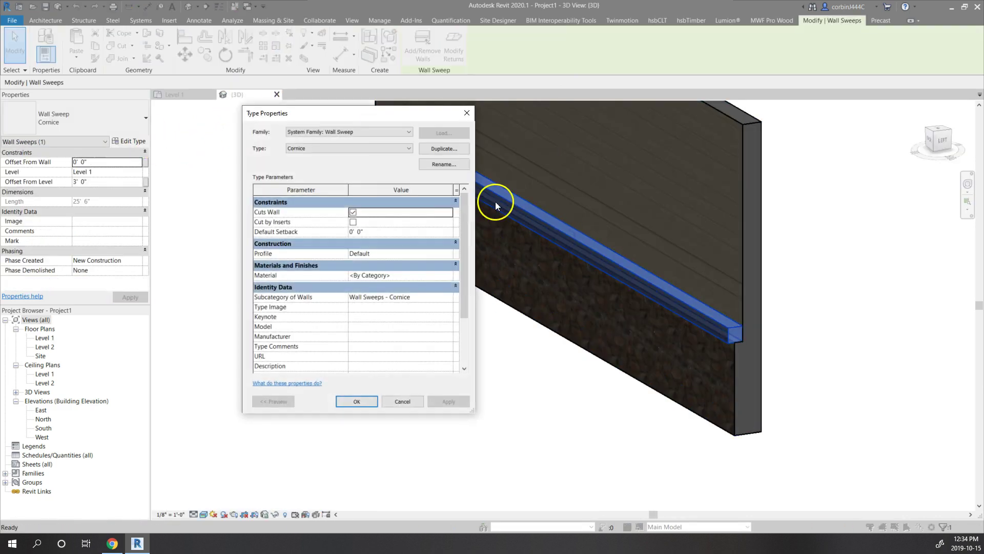
pyautogui.click(452, 299)
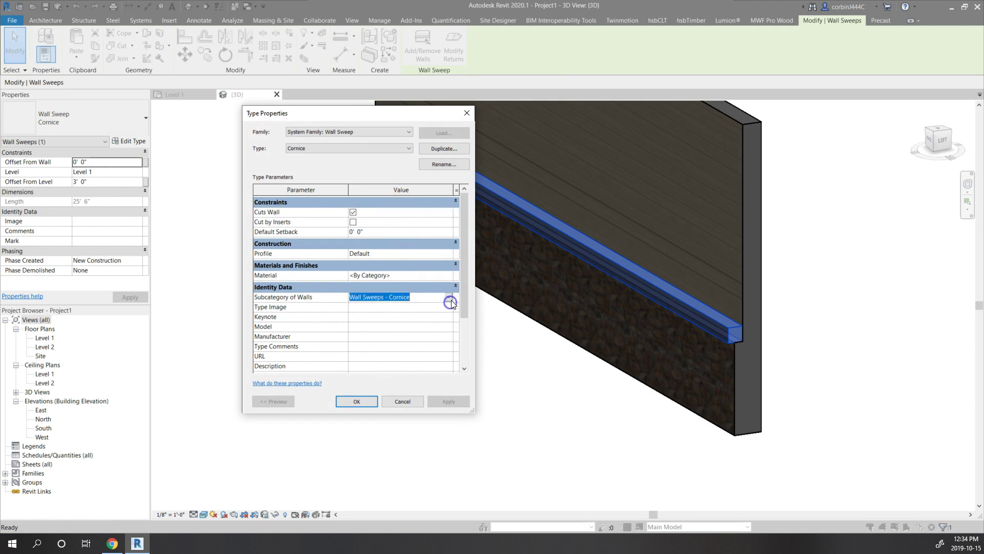
pyautogui.click(449, 297)
pyautogui.click(449, 252)
pyautogui.click(449, 254)
pyautogui.scroll(-5, 392, 295)
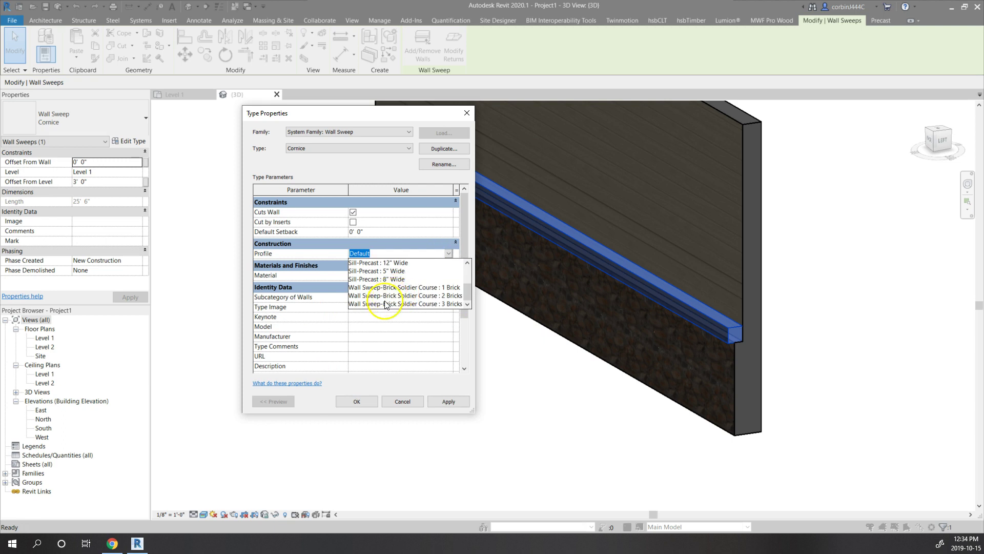
pyautogui.scroll(5, 386, 305)
pyautogui.scroll(-5, 386, 305)
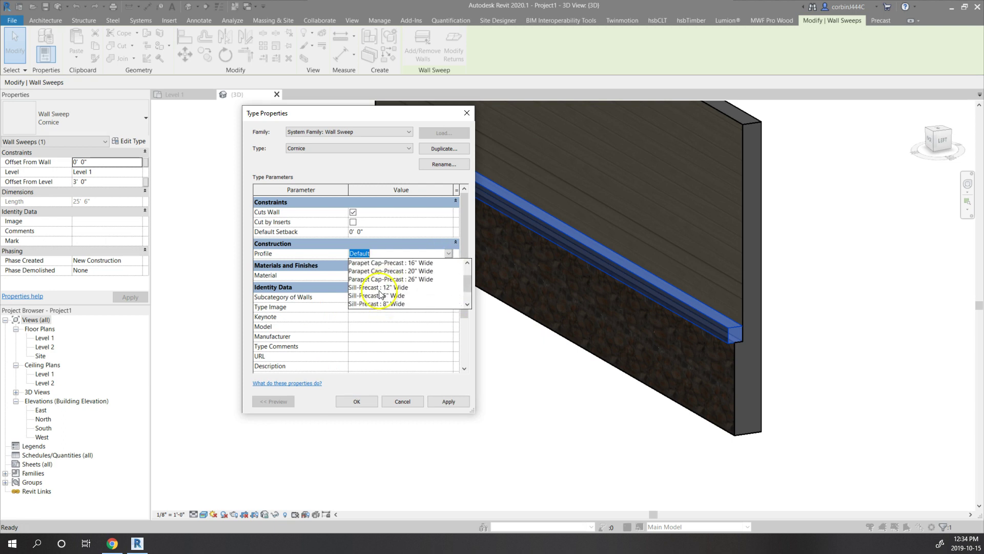
pyautogui.scroll(5, 380, 293)
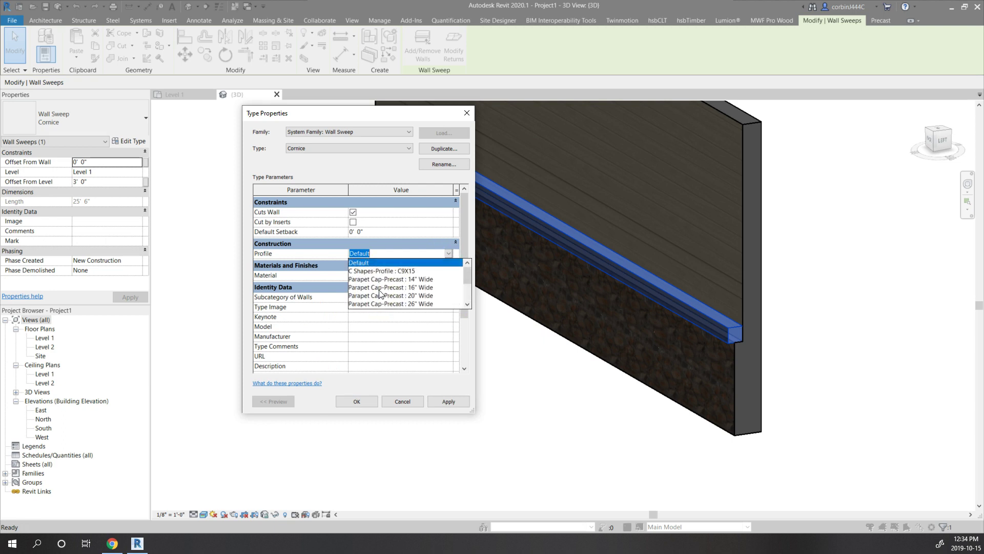
pyautogui.scroll(-5, 380, 292)
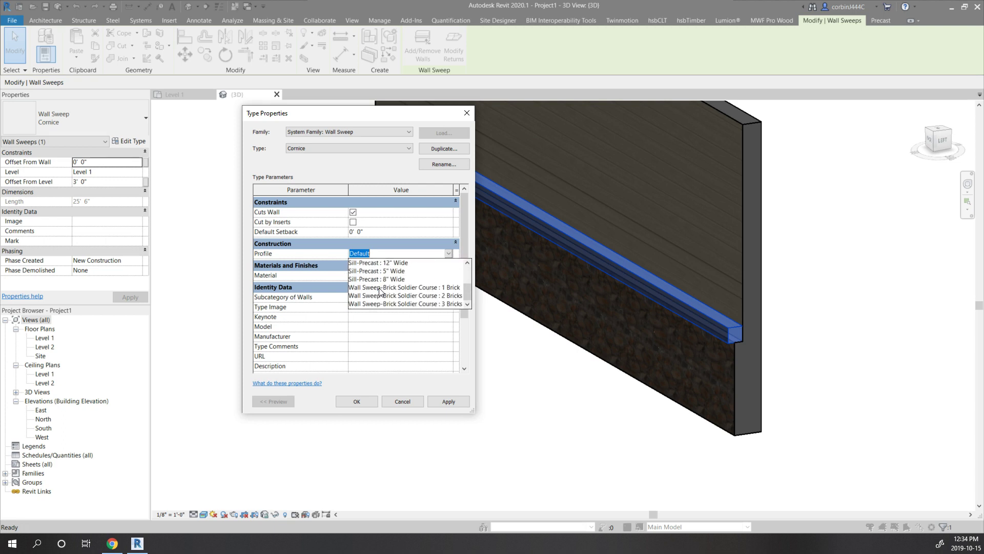
pyautogui.click(356, 402)
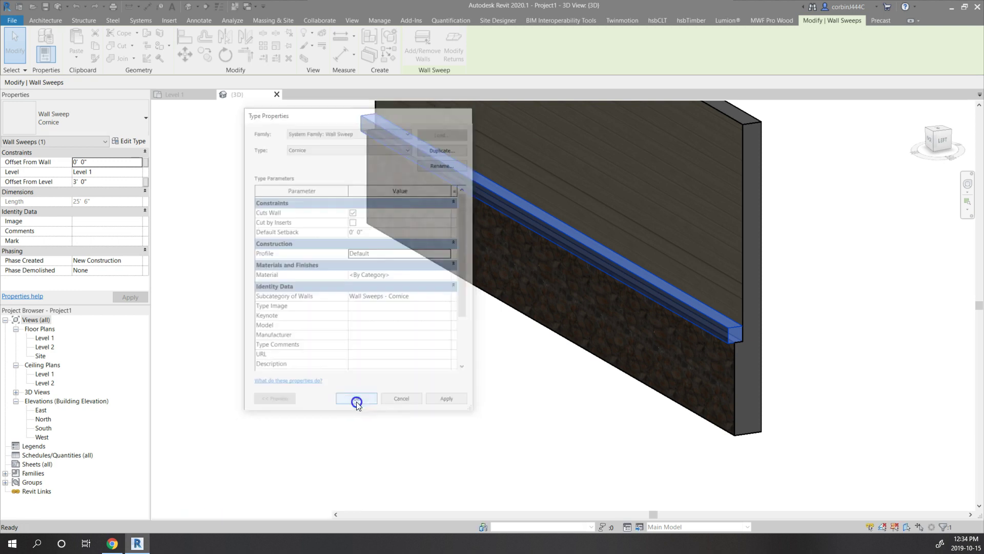
pyautogui.click(5, 473)
pyautogui.scroll(-4, 10, 451)
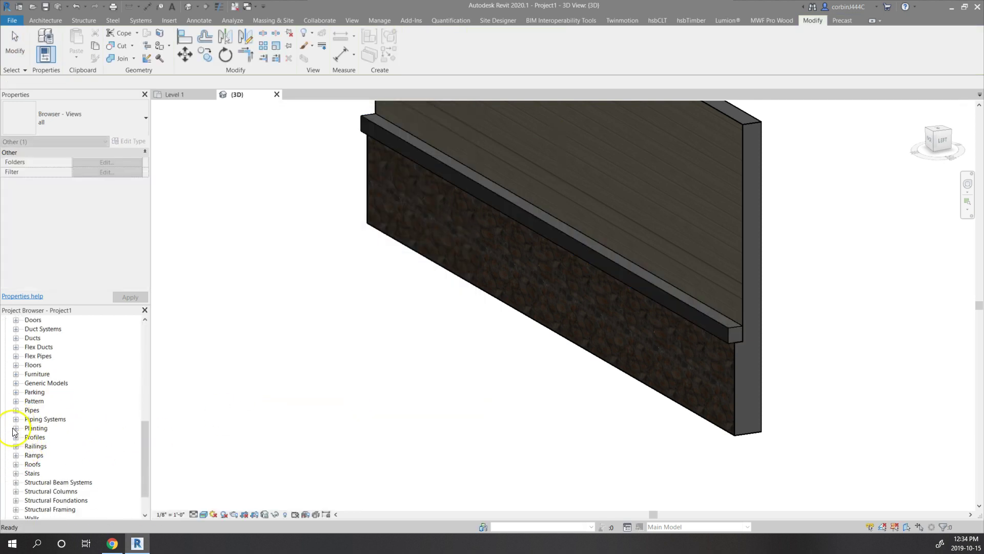
# Step: Expand Families > Profiles in the Project Browser and select Wall Sweep-Brick Soldier Course
pyautogui.click(14, 437)
pyautogui.scroll(-4, 64, 412)
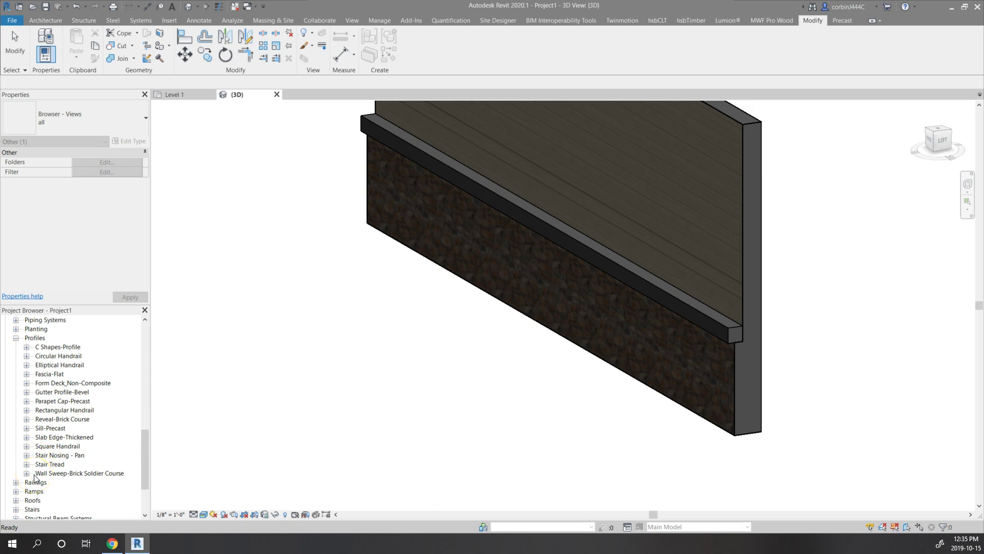
pyautogui.click(35, 474)
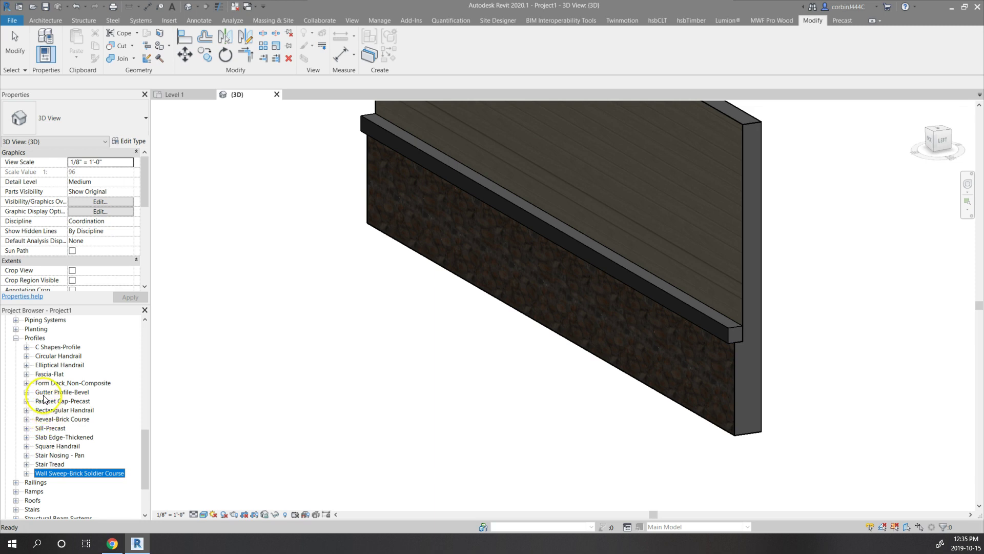
# Step: Set the cornice sweep's type Profile to Sill-Precast : 8" Wide
pyautogui.click(403, 277)
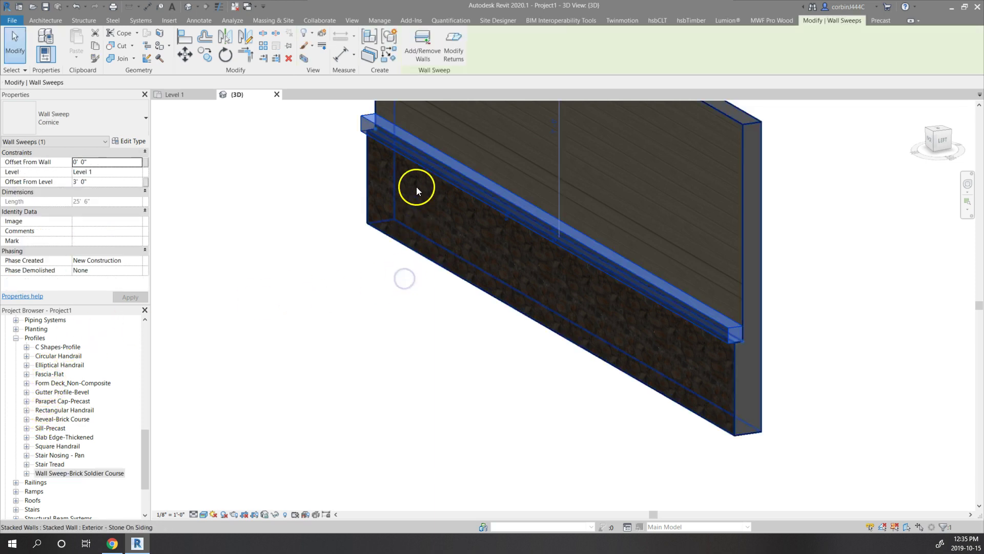
pyautogui.click(132, 141)
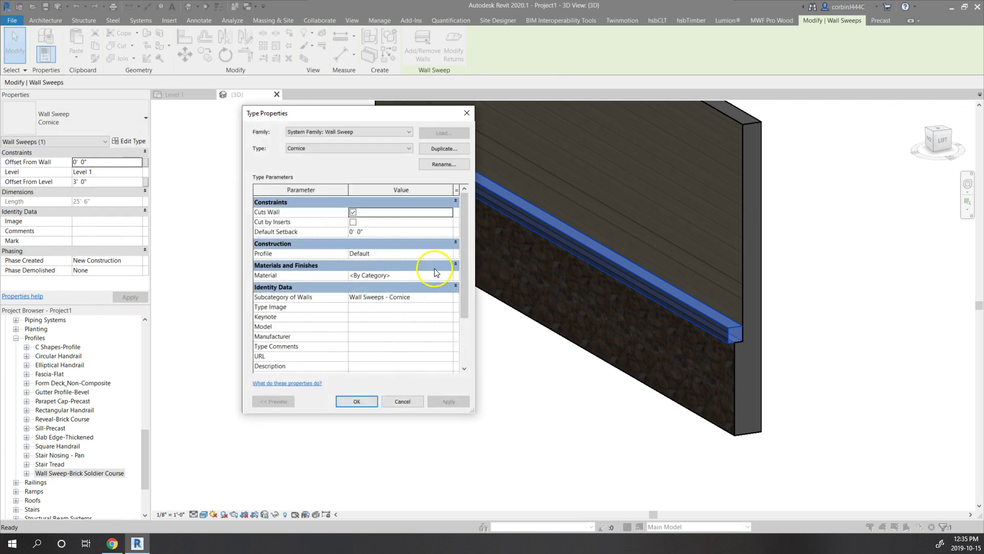
pyautogui.click(447, 253)
pyautogui.click(450, 253)
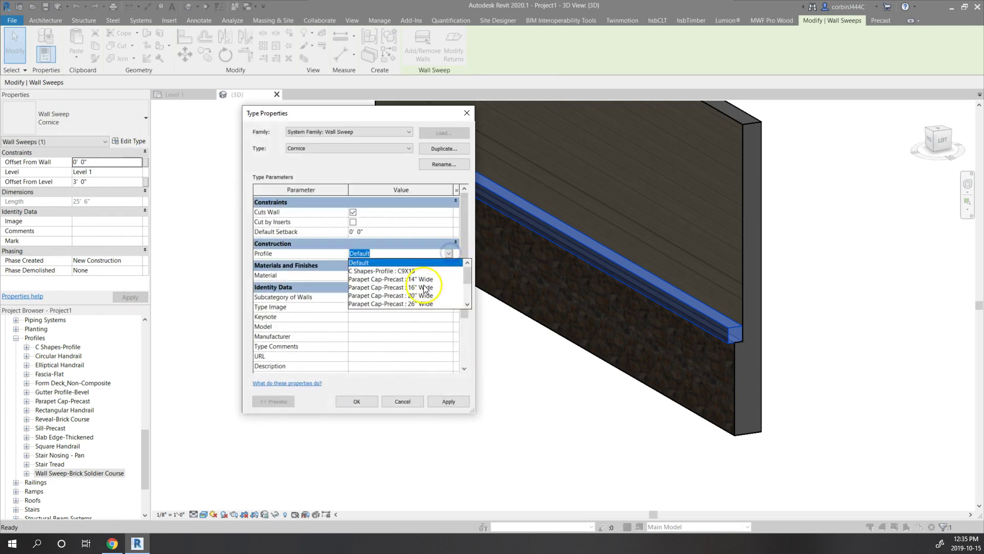
pyautogui.scroll(-5, 422, 288)
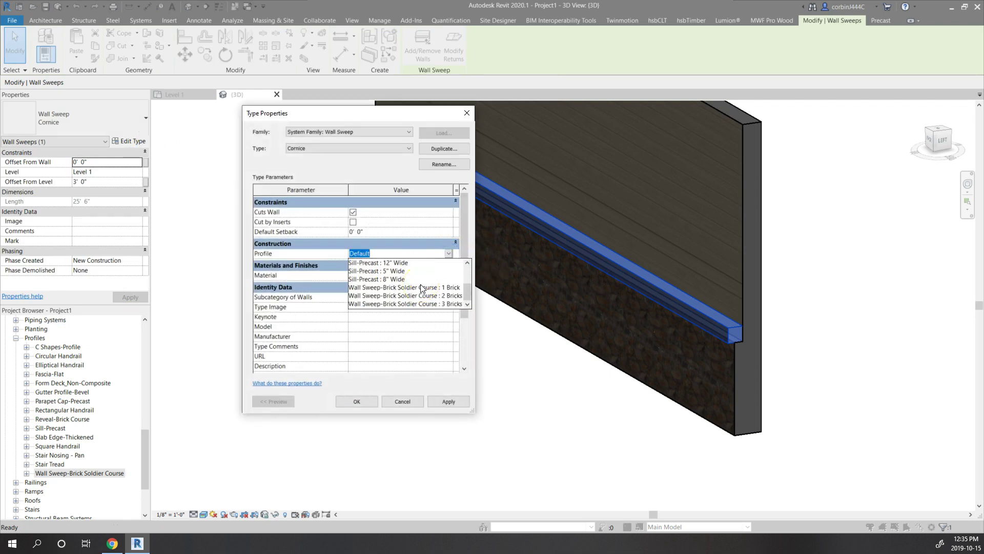
pyautogui.scroll(1, 422, 288)
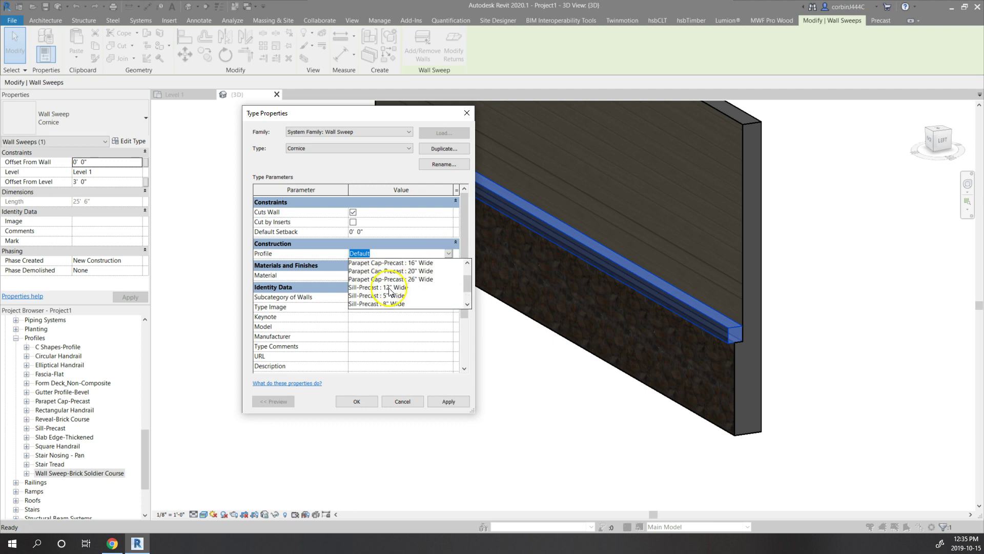
pyautogui.scroll(-1, 390, 291)
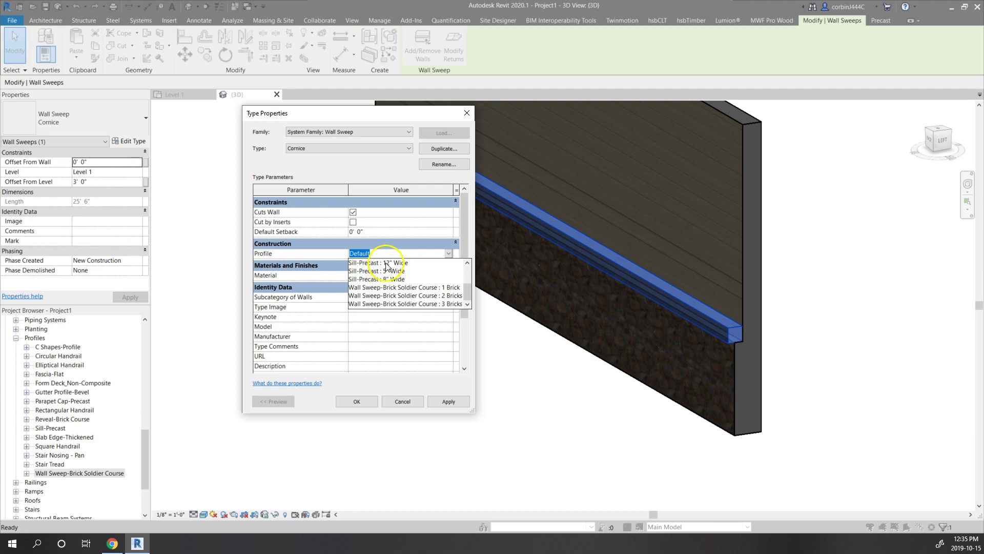
pyautogui.click(386, 280)
pyautogui.click(357, 400)
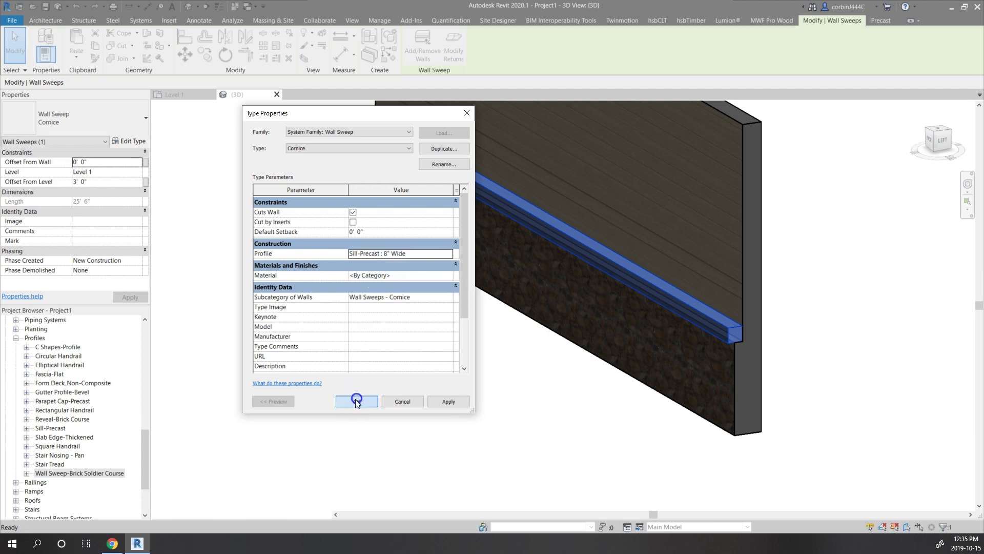
# Step: Clear the selection and reselect the wall sweep to inspect its new shape
pyautogui.scroll(3, 743, 364)
pyautogui.click(780, 347)
pyautogui.scroll(4, 707, 325)
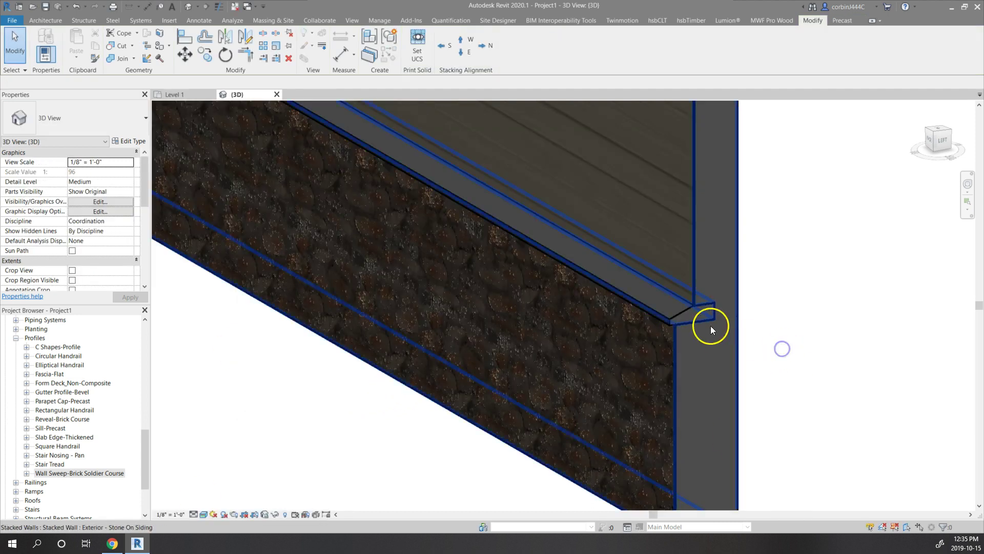
pyautogui.click(665, 306)
pyautogui.scroll(-5, 663, 305)
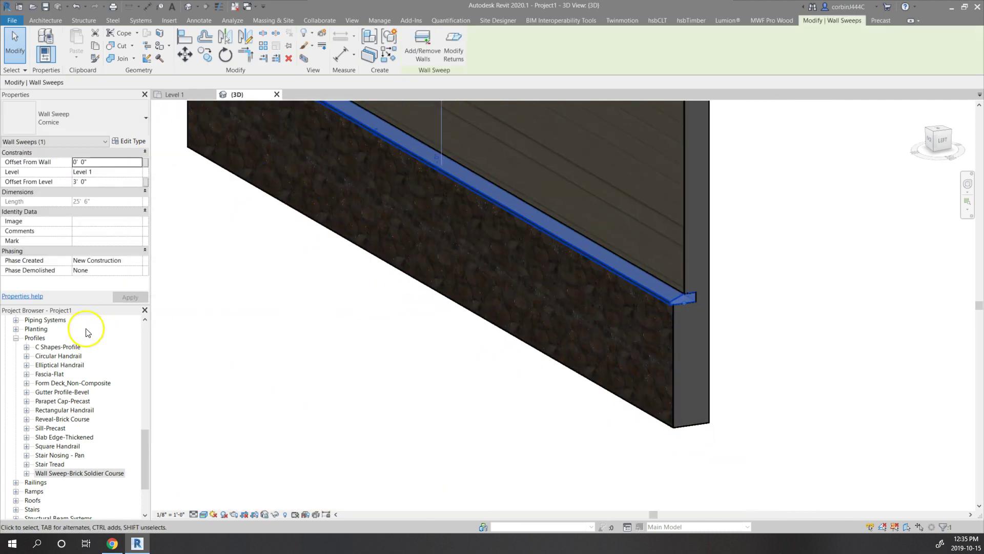
# Step: Edit the Sill-Precast family and save it as Sill-Stone.rfa in 02 Revit Families > Profile > Wall
pyautogui.rightClick(50, 428)
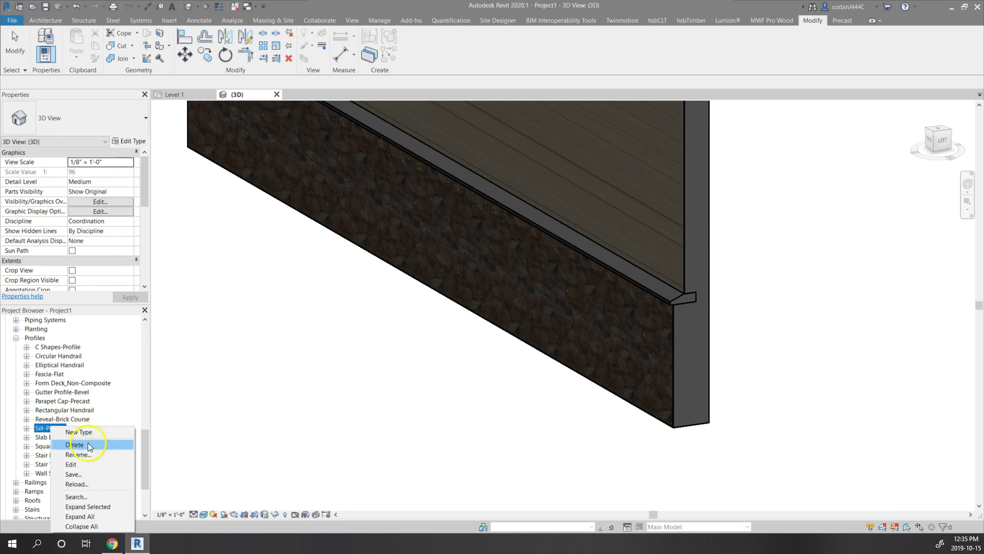
pyautogui.click(81, 464)
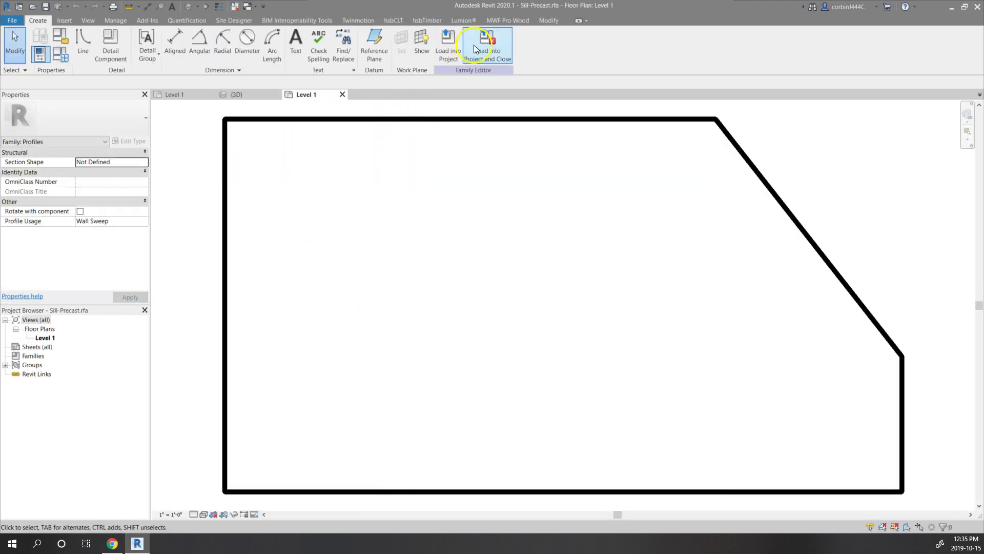
pyautogui.click(19, 24)
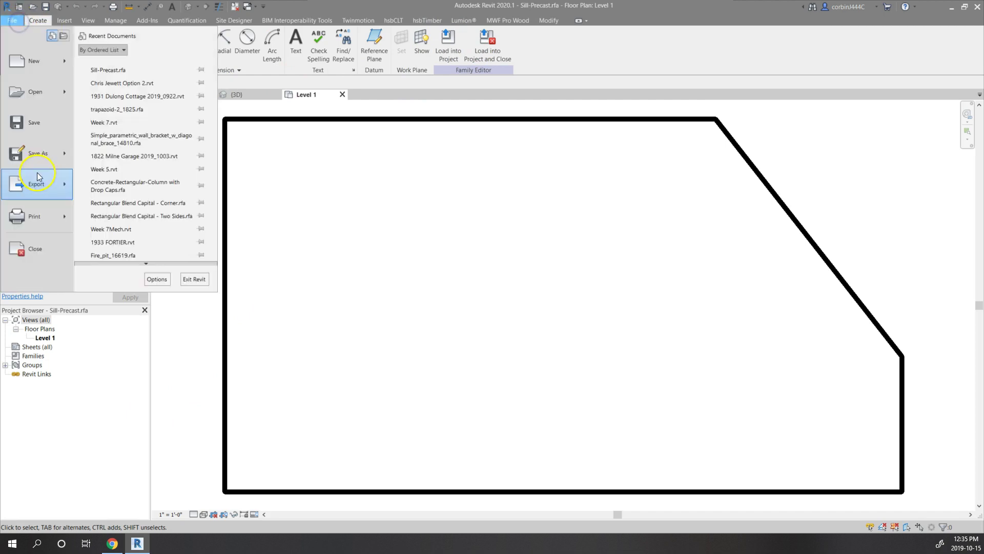
pyautogui.click(60, 153)
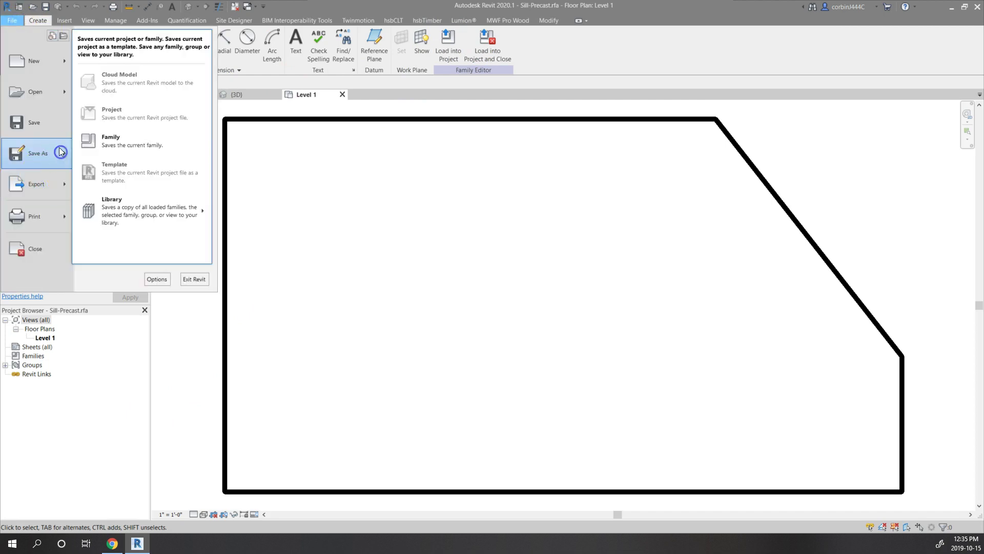
pyautogui.click(140, 142)
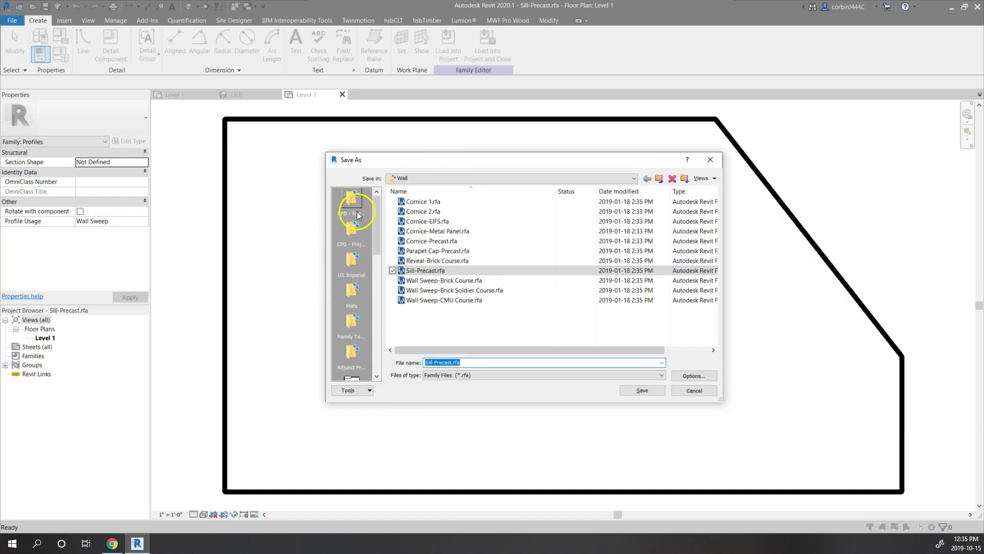
pyautogui.click(357, 214)
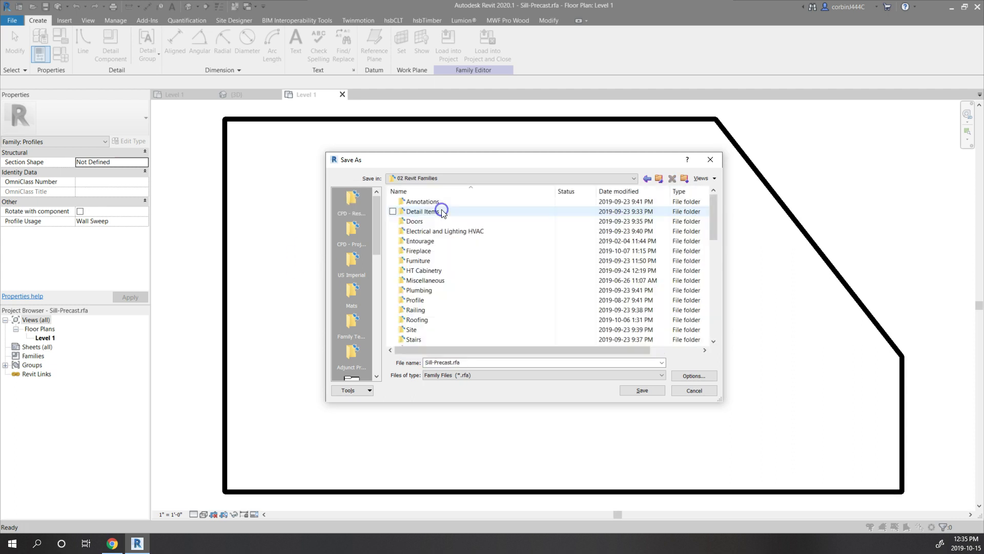
pyautogui.doubleClick(436, 301)
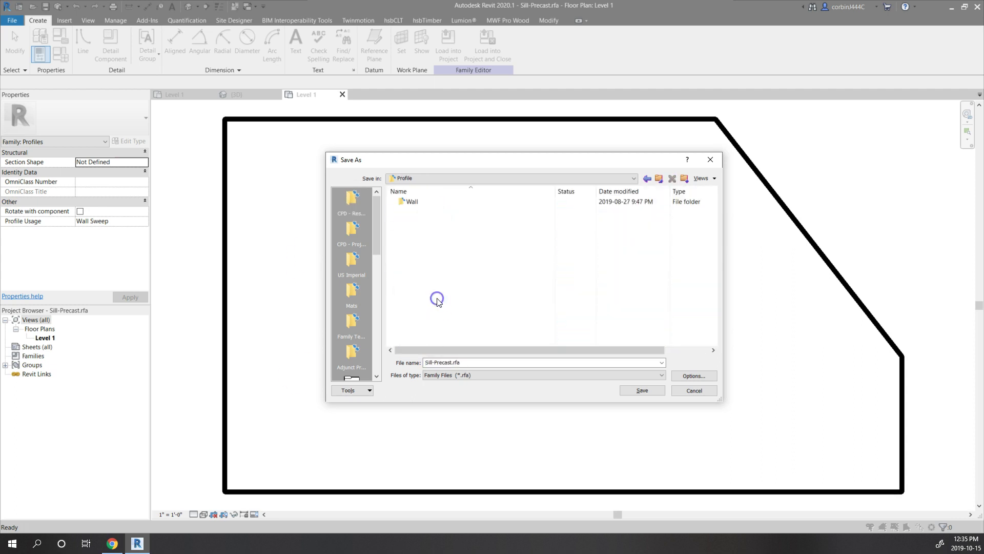
pyautogui.click(453, 363)
pyautogui.doubleClick(416, 205)
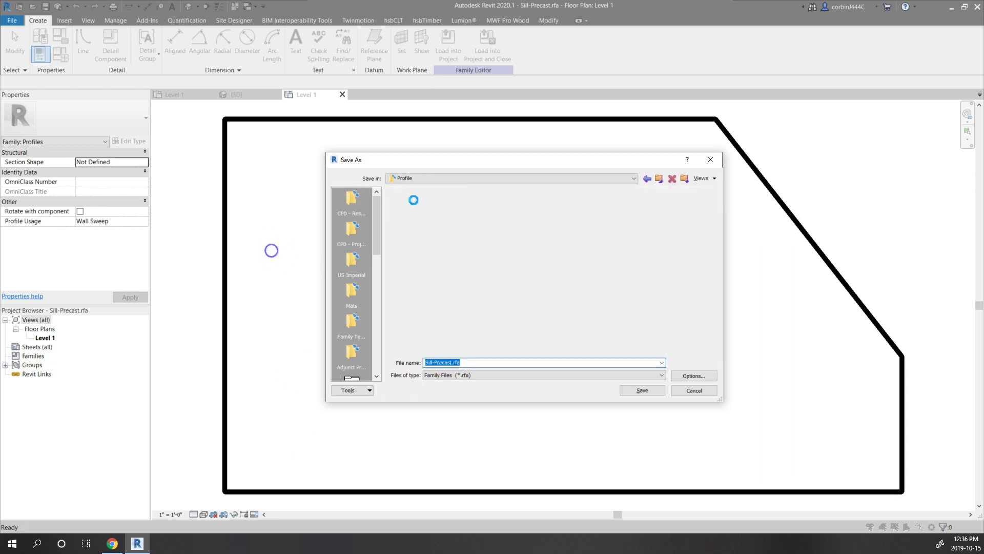
pyautogui.click(455, 364)
pyautogui.doubleClick(453, 364)
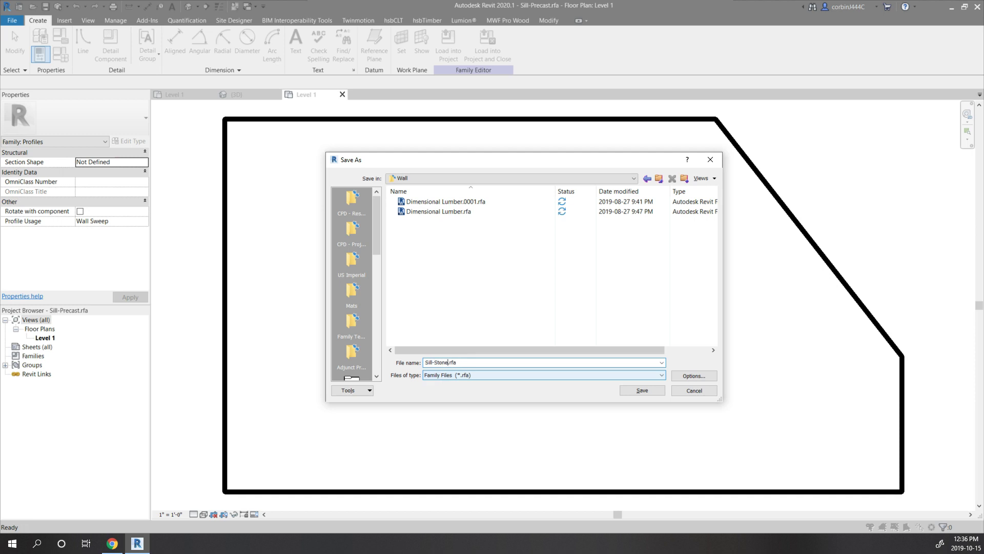
pyautogui.press('Return')
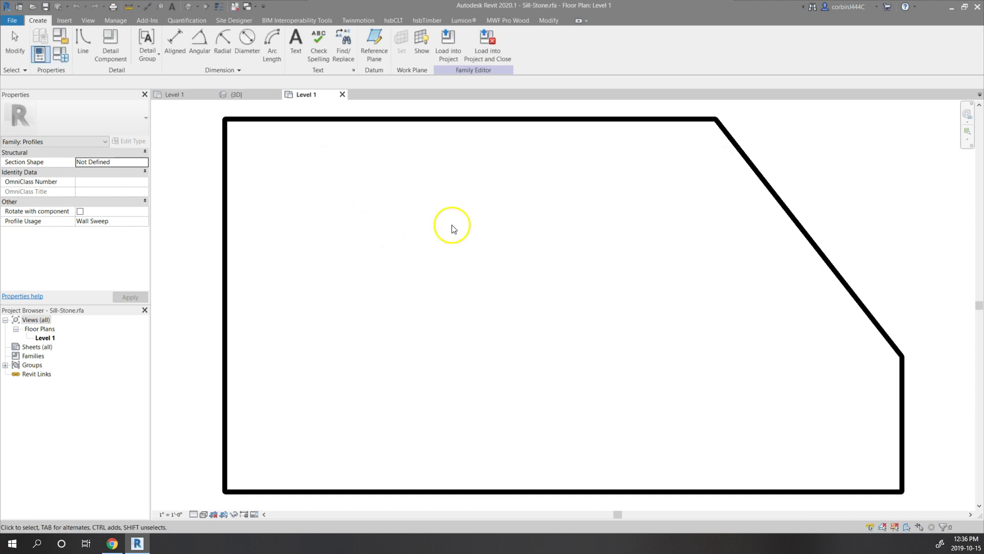
# Step: Delete the angled edge and lower the top line's right end, removing the dimension reference
pyautogui.click(750, 167)
pyautogui.scroll(-5, 703, 205)
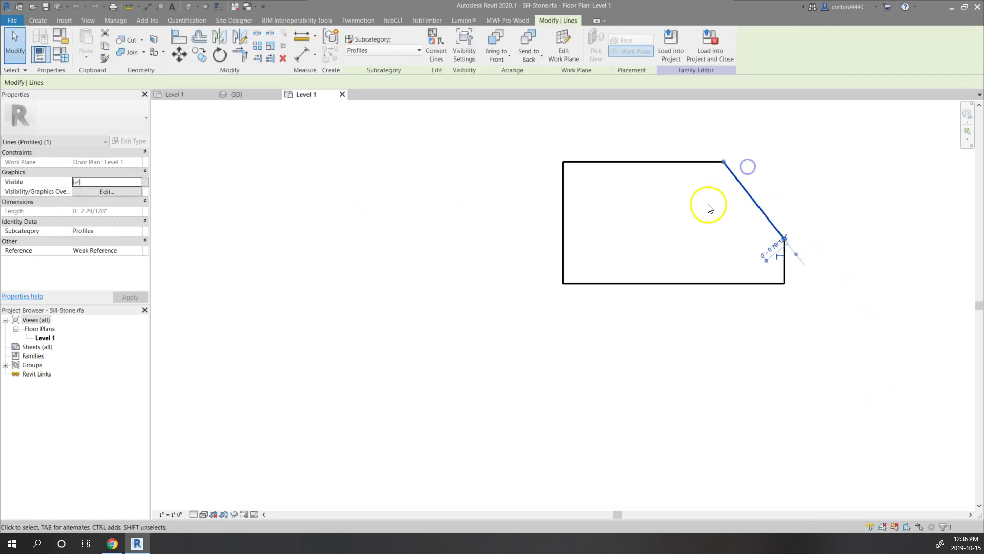
pyautogui.press('Delete')
pyautogui.scroll(3, 720, 210)
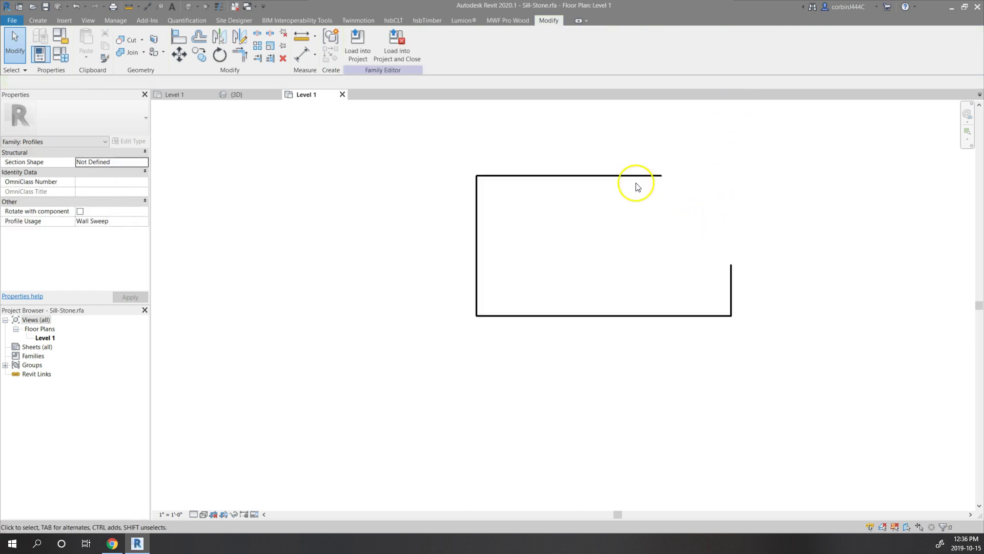
pyautogui.scroll(3, 645, 192)
pyautogui.click(674, 166)
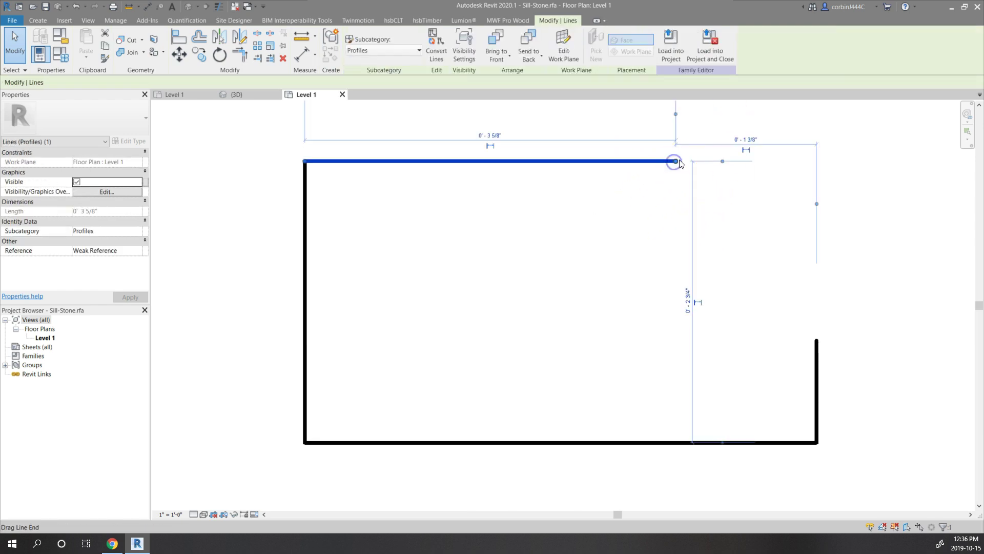
pyautogui.moveTo(680, 163)
pyautogui.mouseDown()
pyautogui.moveTo(684, 176)
pyautogui.moveTo(681, 168)
pyautogui.mouseUp()
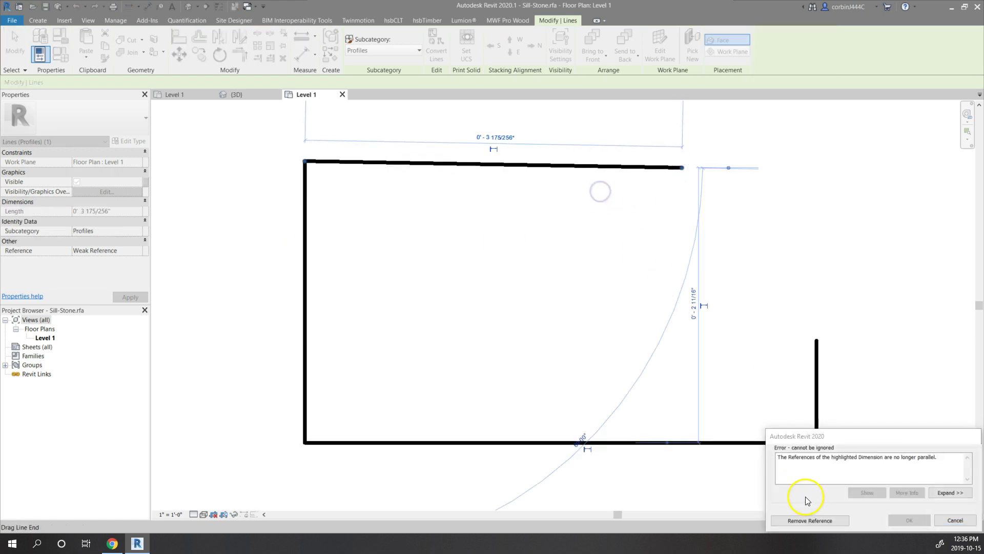
pyautogui.click(797, 521)
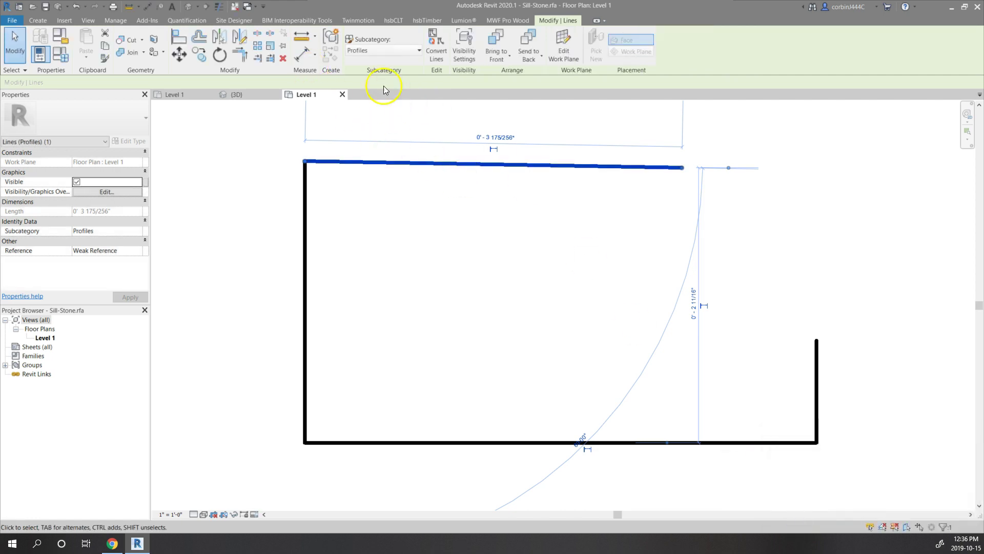
# Step: Trim the top and right lines to a corner, then reveal the profile's constraints
pyautogui.click(236, 57)
pyautogui.click(617, 165)
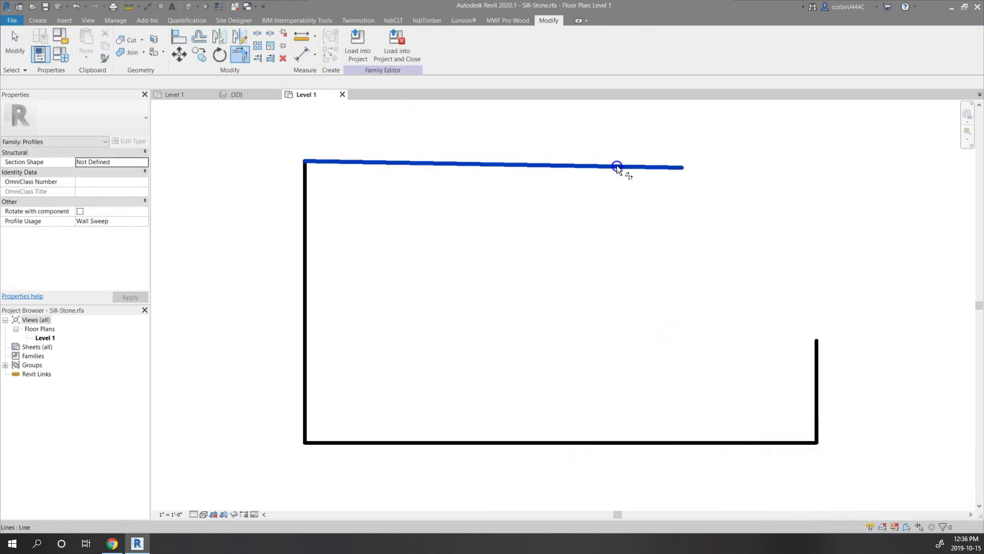
pyautogui.press('Escape')
pyautogui.click(817, 375)
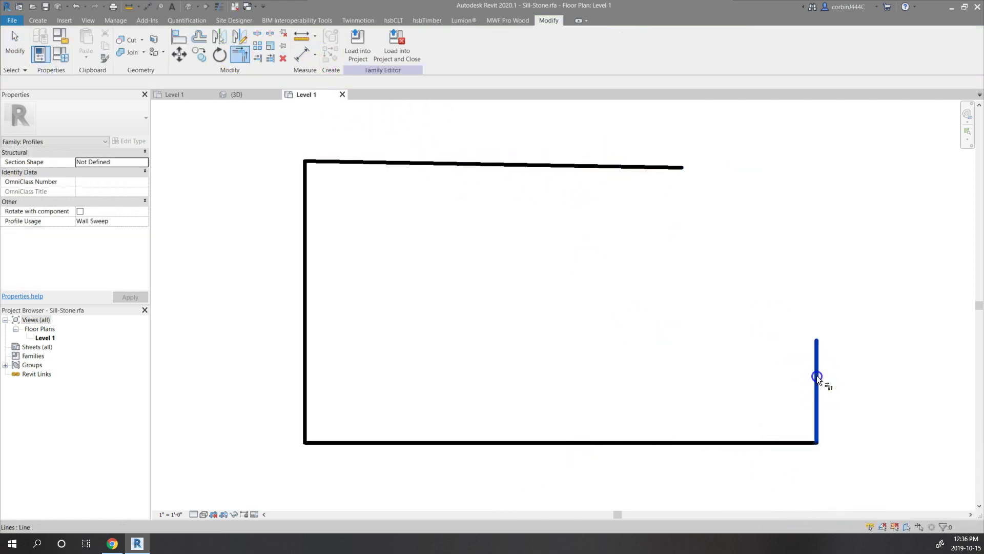
pyautogui.click(640, 167)
pyautogui.scroll(-3, 633, 168)
pyautogui.press('Escape')
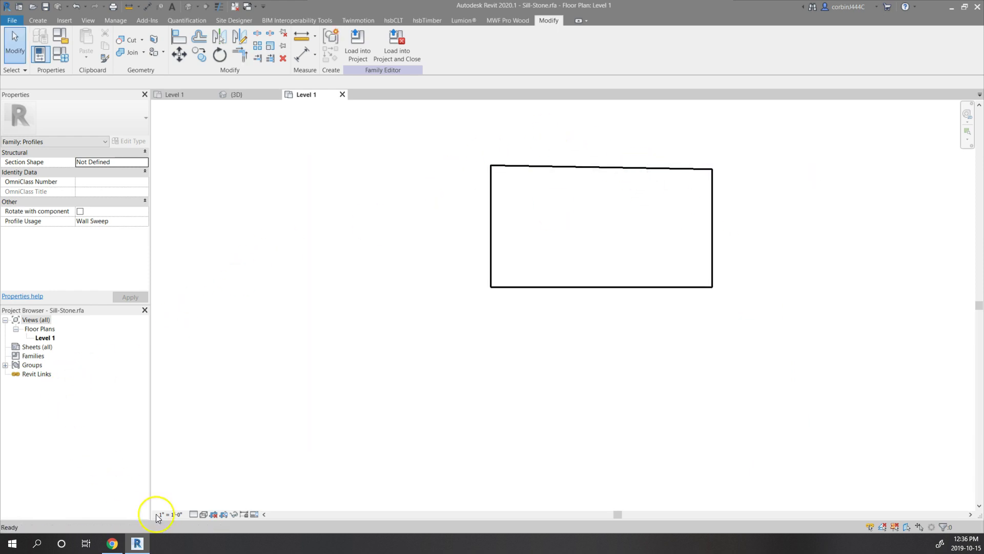
pyautogui.click(244, 514)
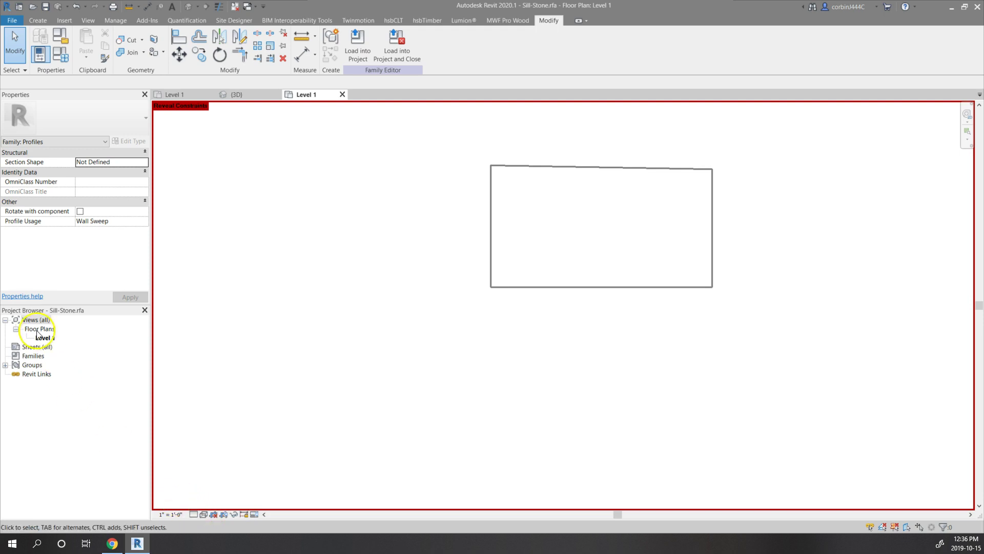
pyautogui.scroll(-2, 419, 283)
pyautogui.scroll(2, 488, 238)
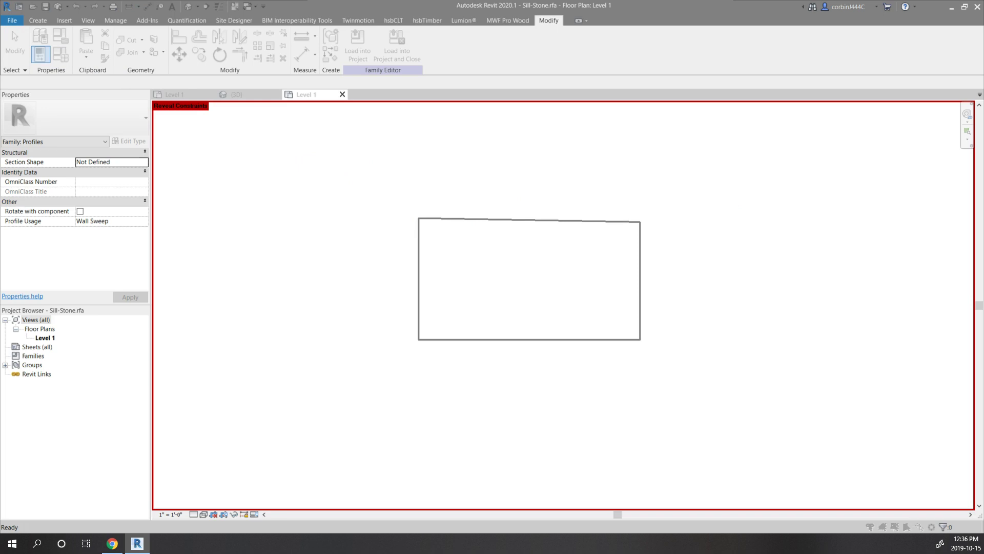
# Step: Set the Sill-Stone Width to 3" and Inset Into Wall to 0"
pyautogui.moveTo(260, 81); pyautogui.dragTo(175, 82)
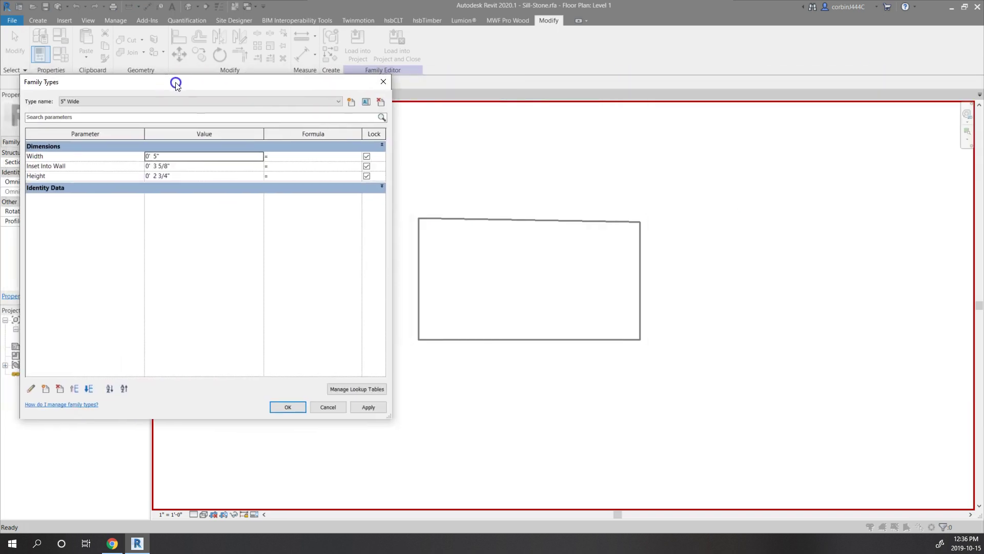
pyautogui.click(155, 155)
pyautogui.write('3')
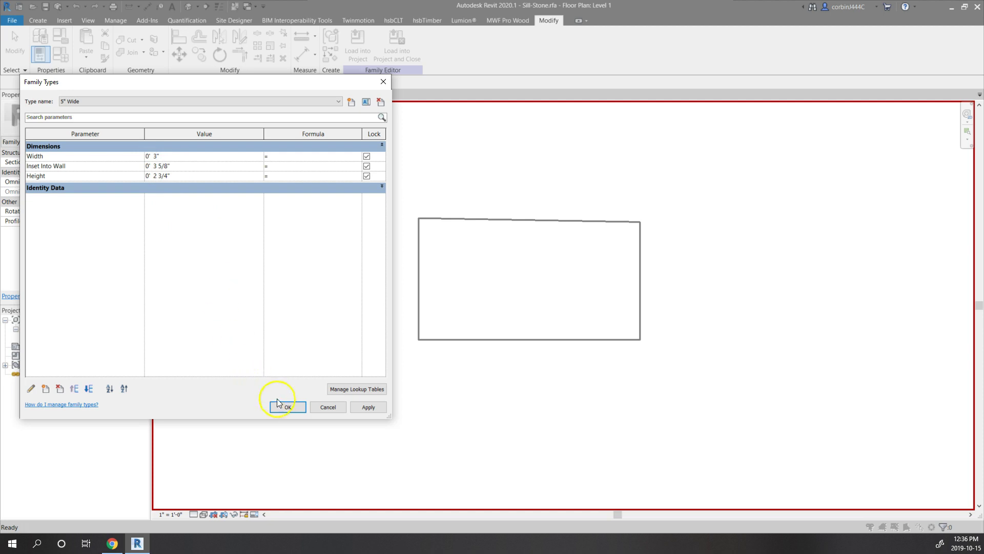
pyautogui.click(367, 407)
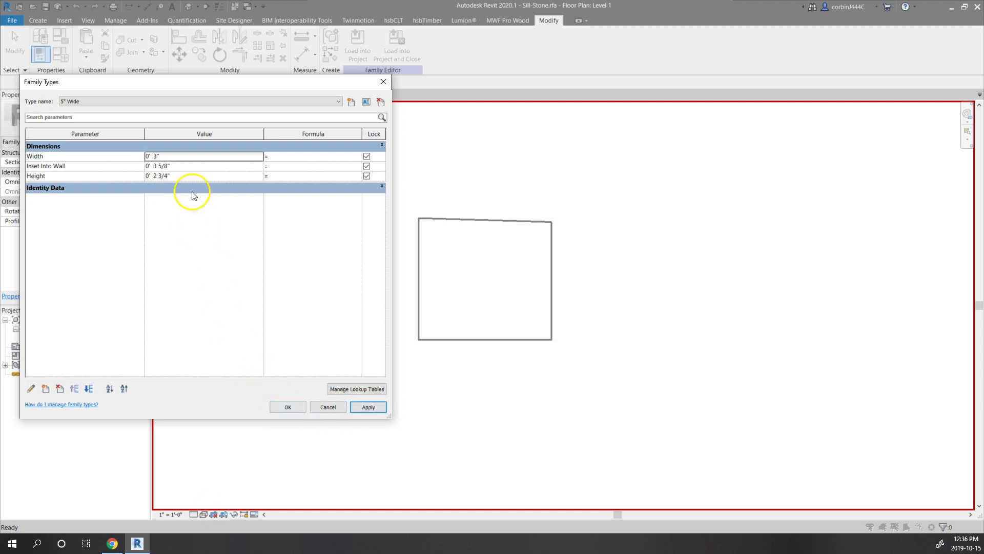
pyautogui.click(155, 166)
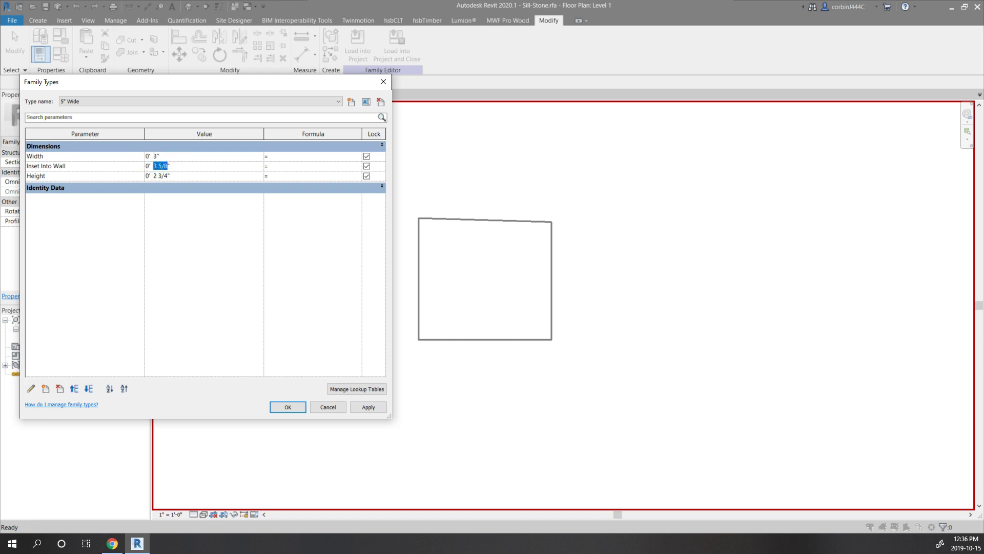
pyautogui.write('0')
pyautogui.press('Tab')
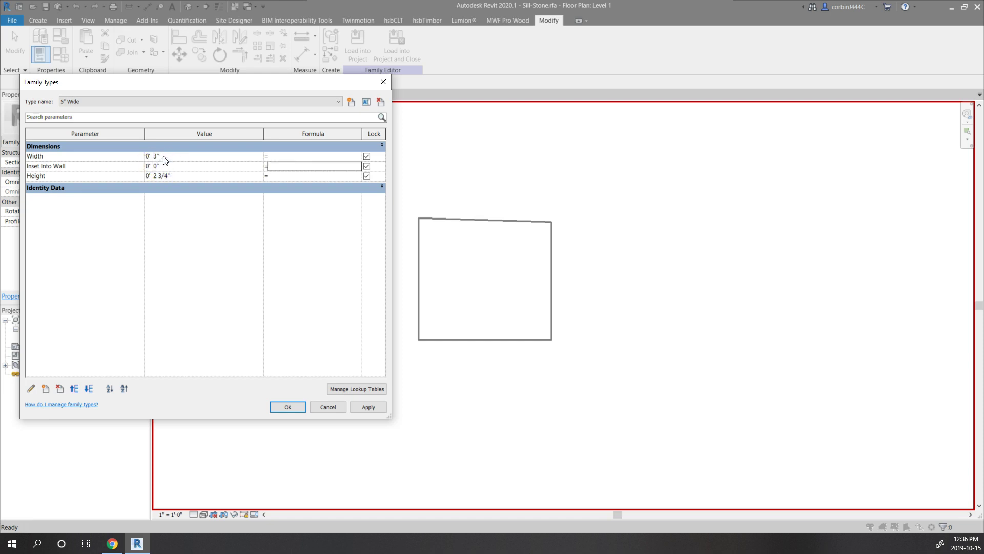
# Step: Delete the 12" Wide and 8" Wide profile types
pyautogui.click(338, 101)
pyautogui.click(241, 109)
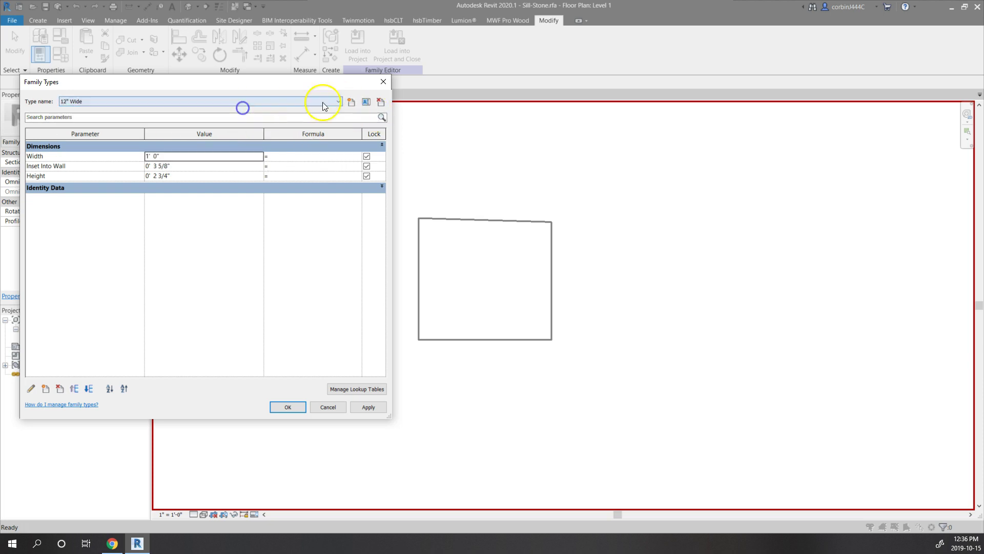
pyautogui.click(380, 102)
pyautogui.click(268, 102)
pyautogui.click(240, 116)
pyautogui.click(381, 101)
# Step: Set Height to 3" and Width to 4", then accept the Family Types changes
pyautogui.click(167, 178)
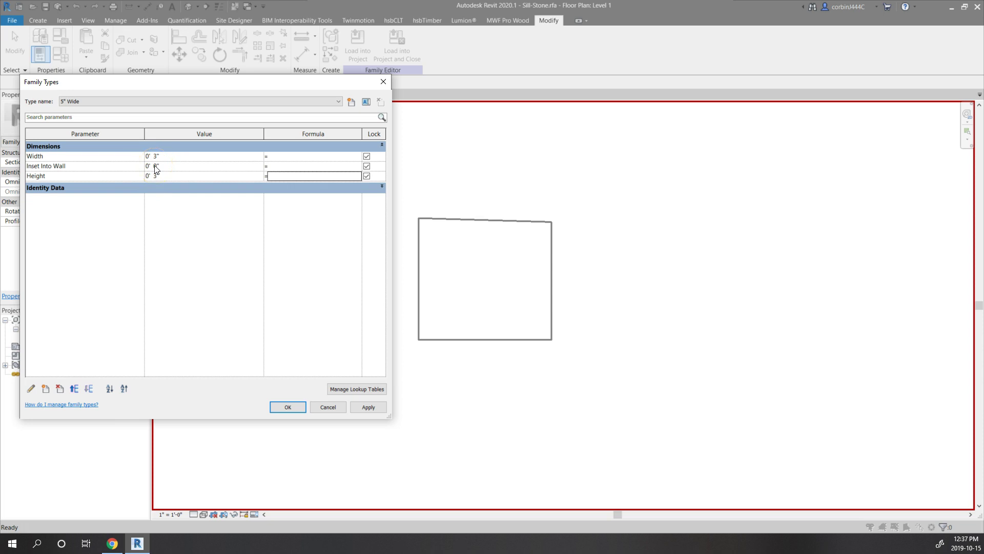
pyautogui.click(157, 156)
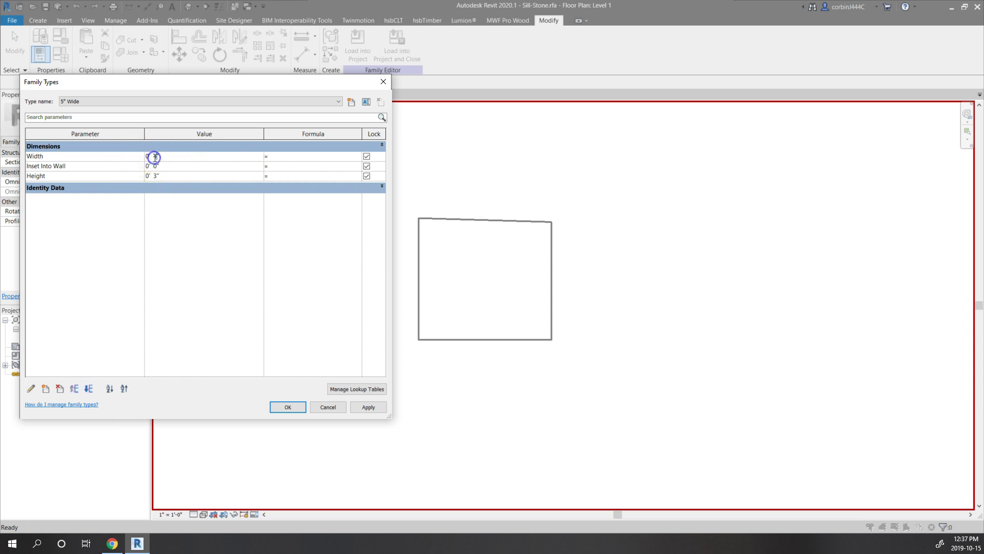
pyautogui.write('4')
pyautogui.click(291, 406)
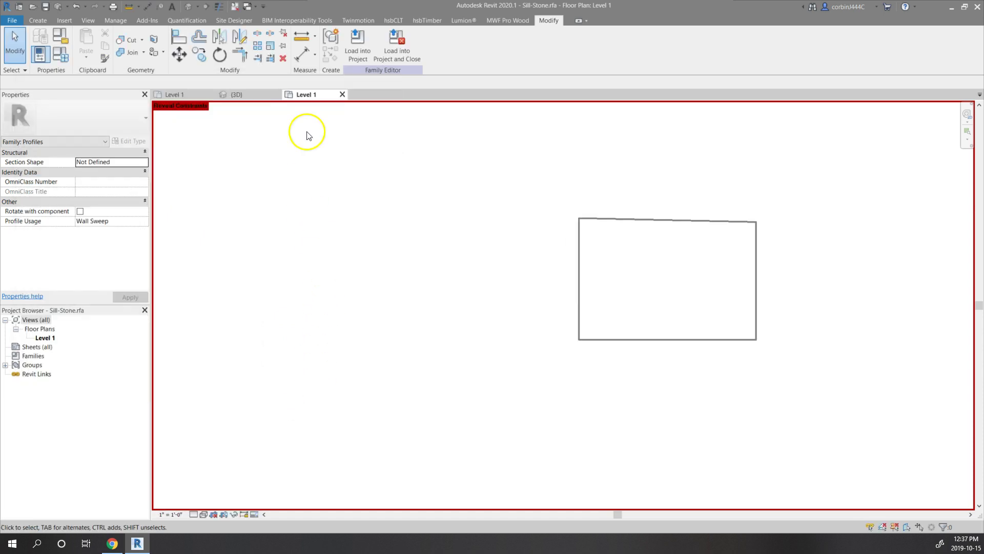
# Step: Save Sill-Stone and load it into Project1, returning to the 3D view
pyautogui.click(410, 60)
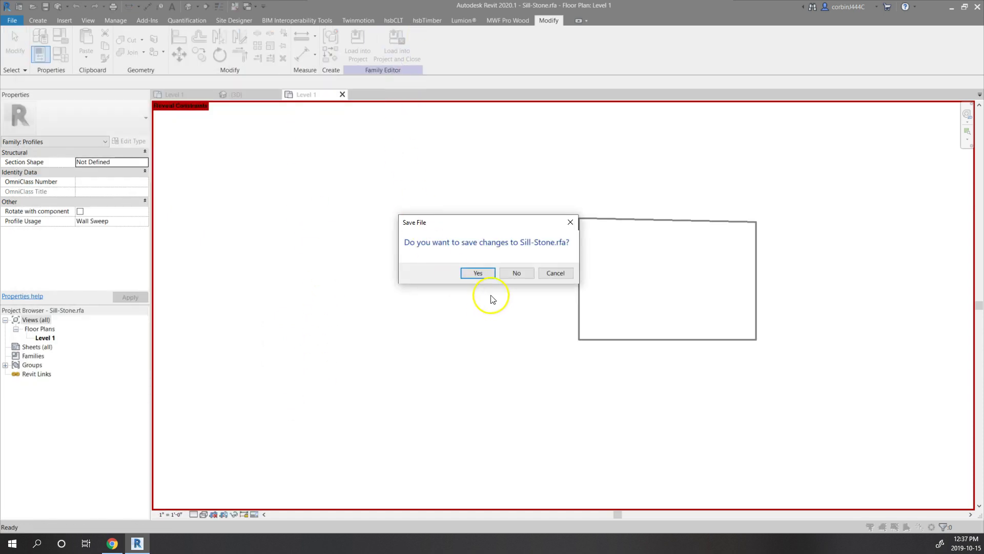
pyautogui.click(482, 277)
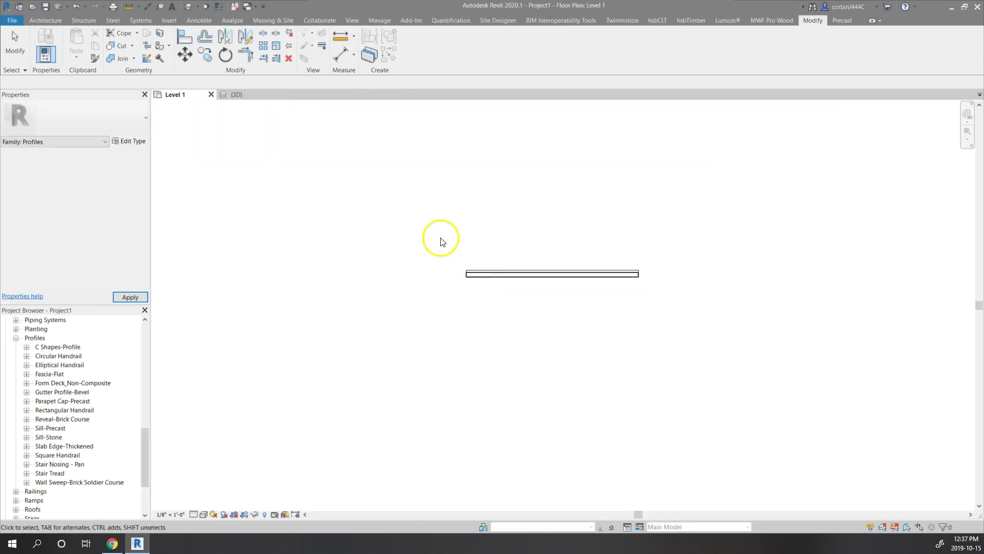
pyautogui.click(253, 94)
# Step: Set the cornice sweep's type Profile to Sill-Stone : 5" Wide and apply it
pyautogui.click(655, 291)
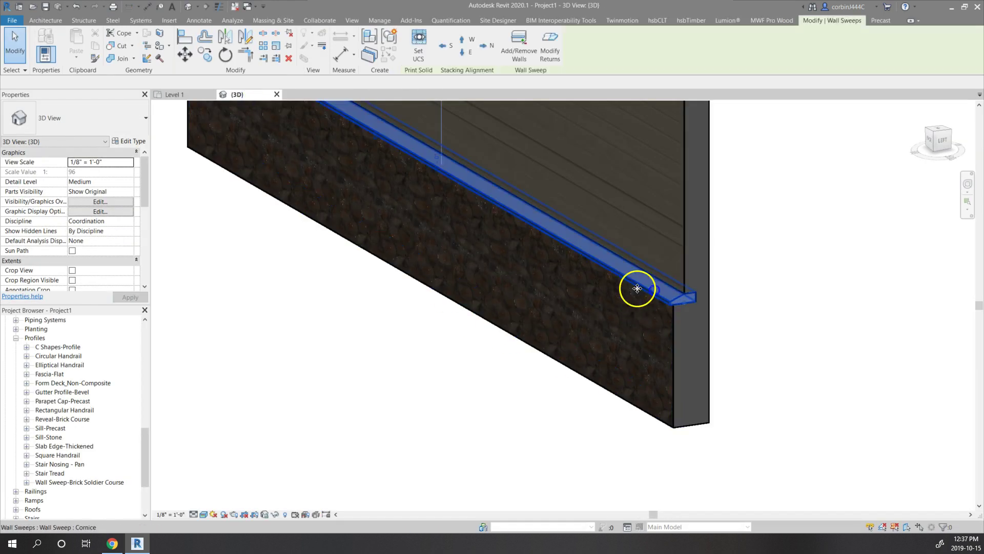
pyautogui.click(129, 141)
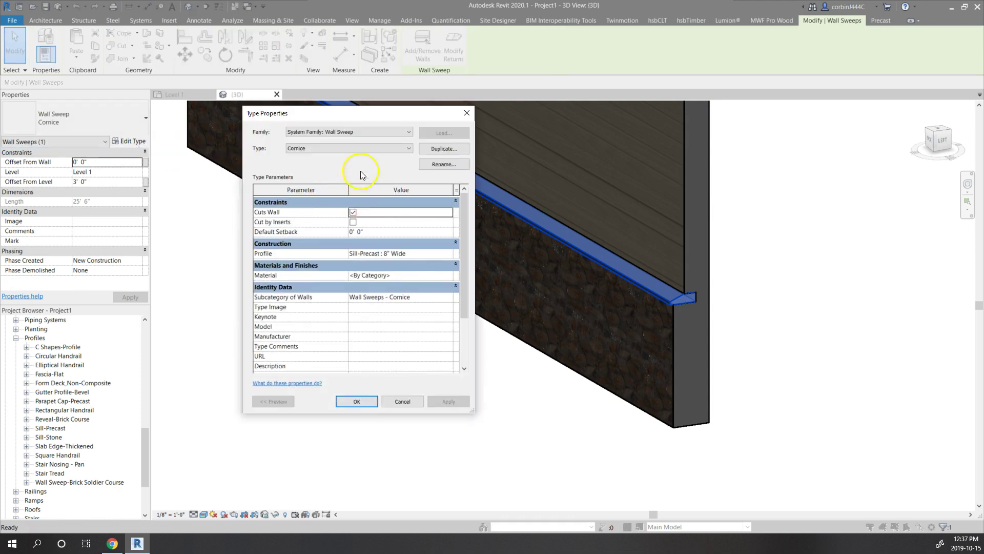
pyautogui.click(358, 149)
pyautogui.click(368, 134)
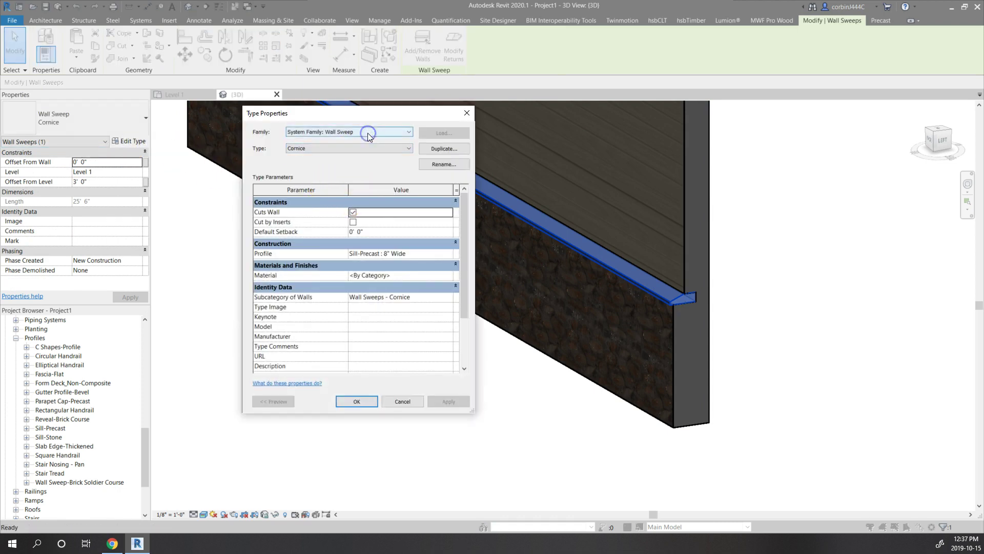
pyautogui.click(448, 252)
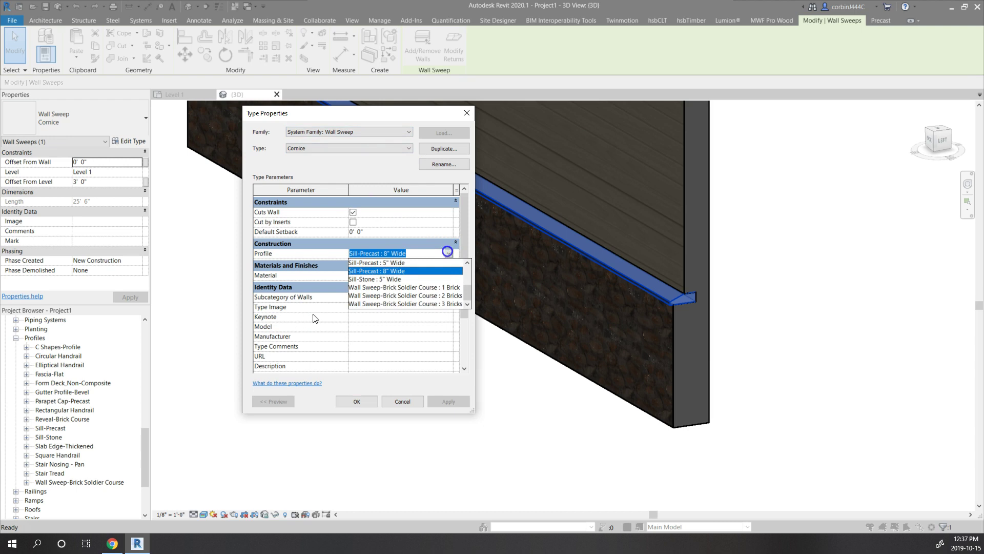
pyautogui.scroll(2, 416, 285)
pyautogui.scroll(-2, 410, 282)
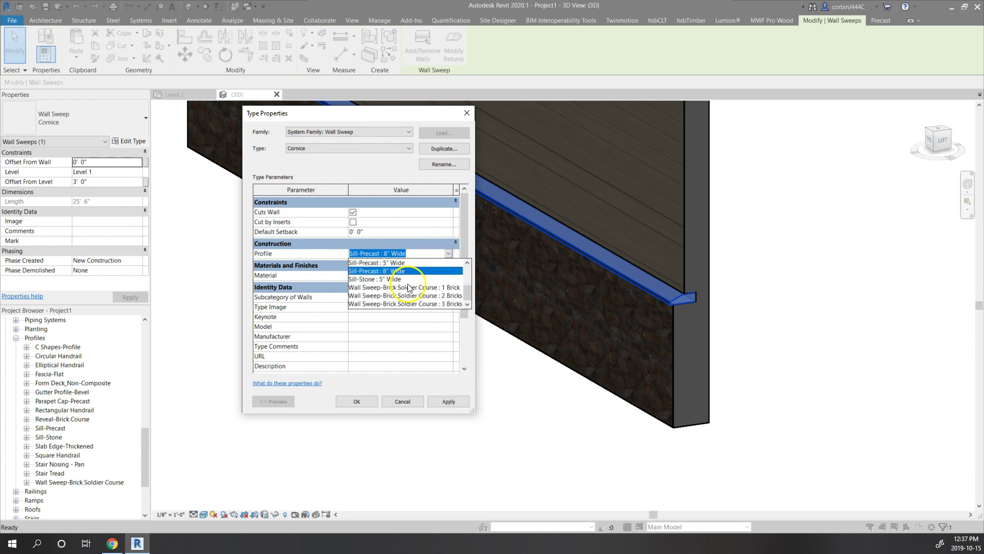
pyautogui.click(401, 279)
pyautogui.click(444, 402)
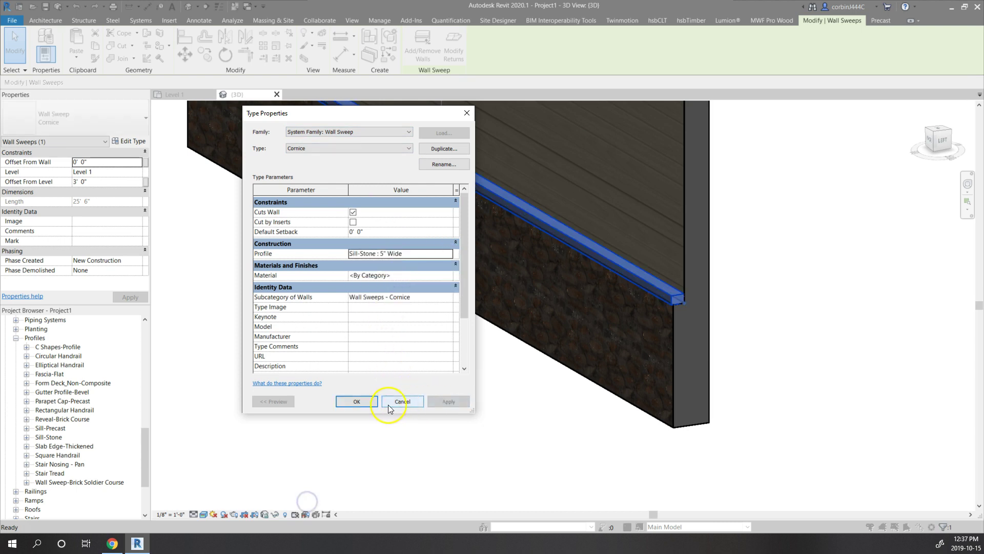
pyautogui.click(357, 402)
pyautogui.press('Escape')
pyautogui.scroll(-3, 718, 318)
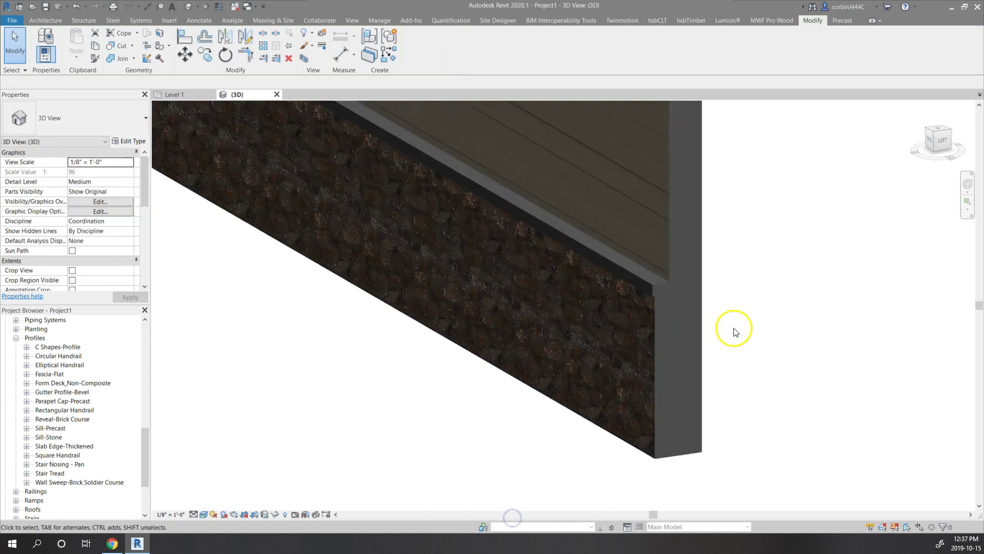
# Step: Open the Cornice sweep's type properties and its material browser
pyautogui.click(662, 269)
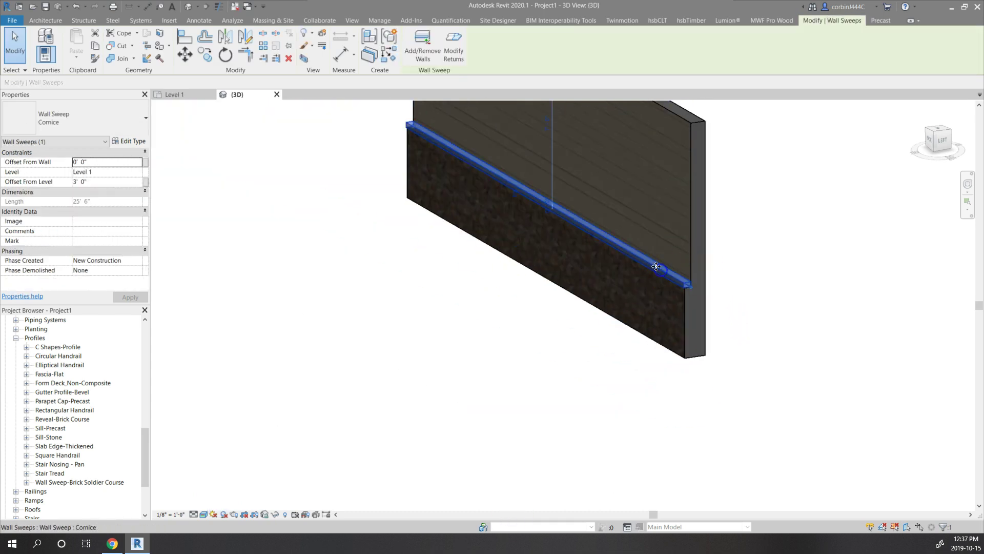
pyautogui.click(114, 142)
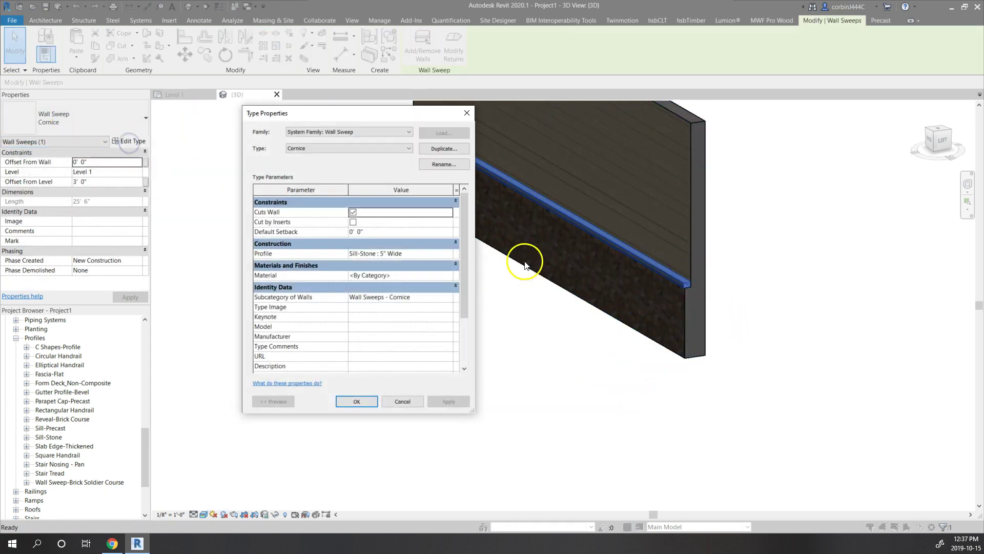
pyautogui.click(433, 278)
pyautogui.click(454, 274)
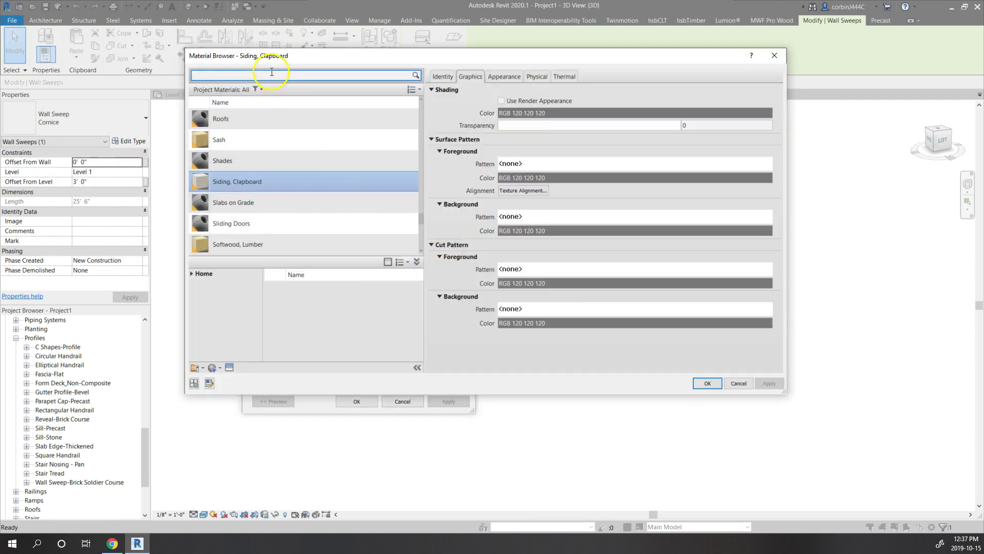
# Step: Search materials for 'stone' and assign Concrete, Precast to the Cornice sweep
pyautogui.click(263, 71)
pyautogui.write('stone')
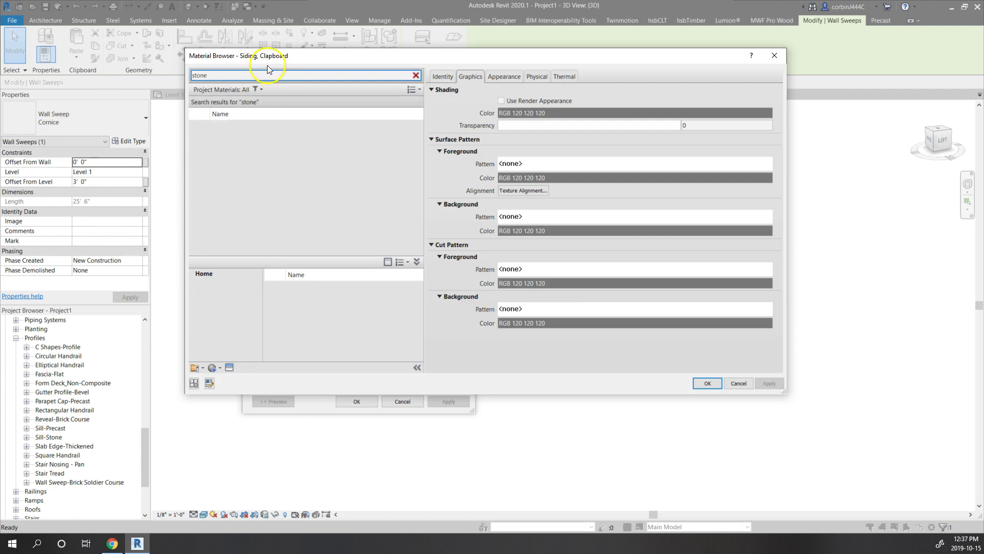
pyautogui.click(330, 217)
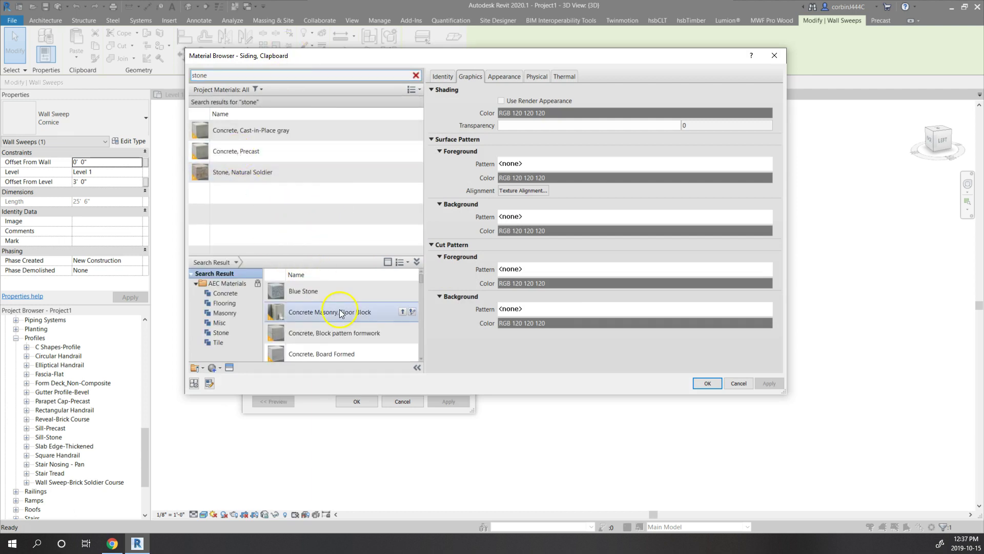
pyautogui.scroll(-3, 339, 308)
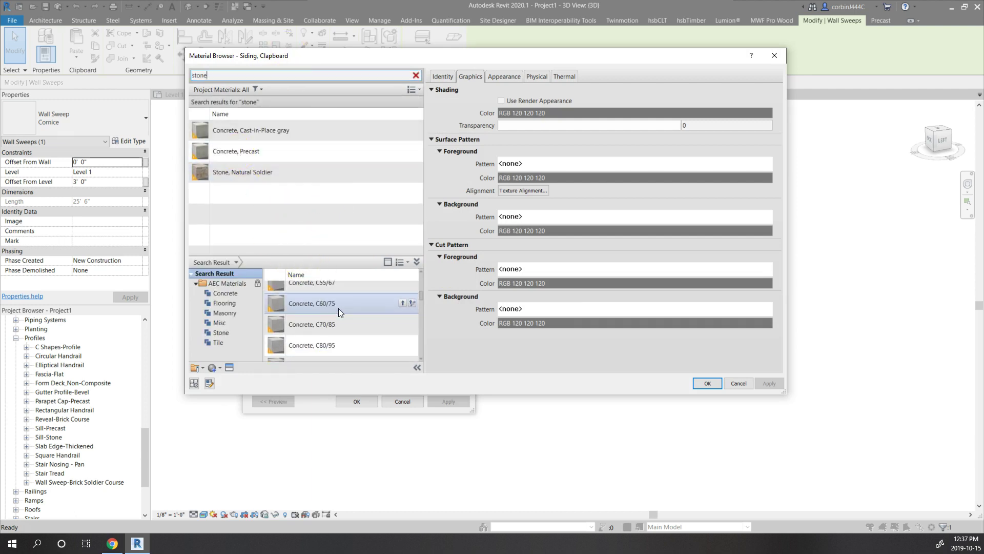
pyautogui.scroll(-5, 339, 309)
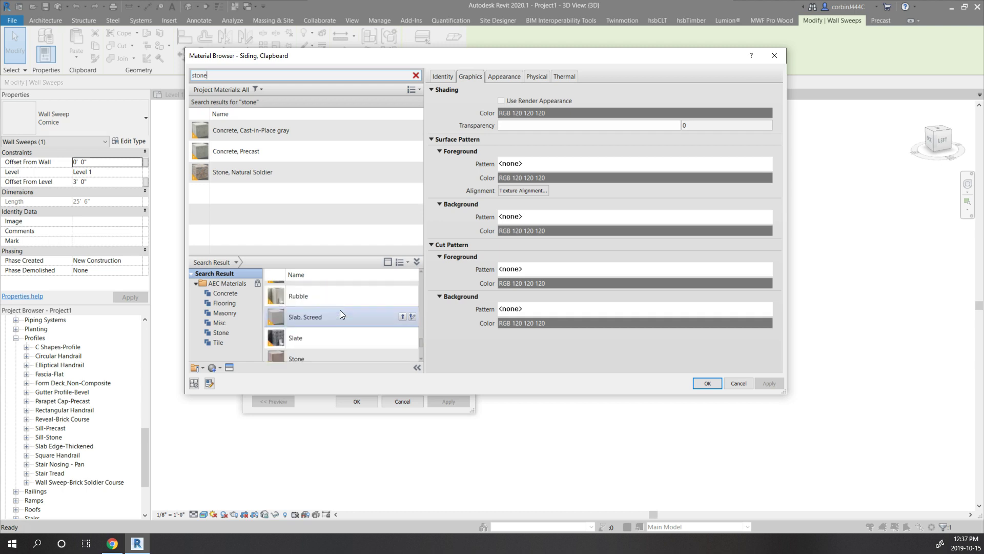
pyautogui.click(339, 319)
pyautogui.scroll(4, 340, 320)
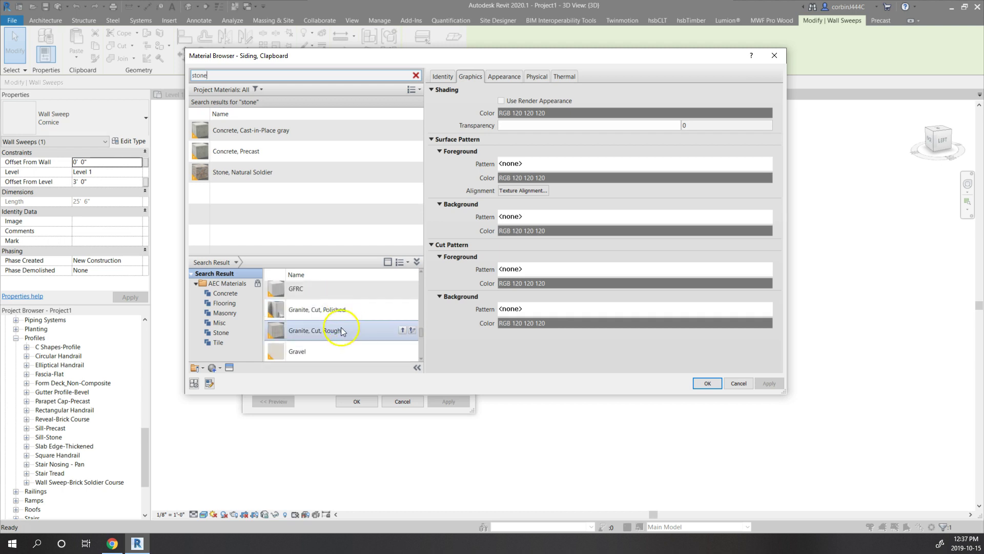
pyautogui.scroll(3, 339, 319)
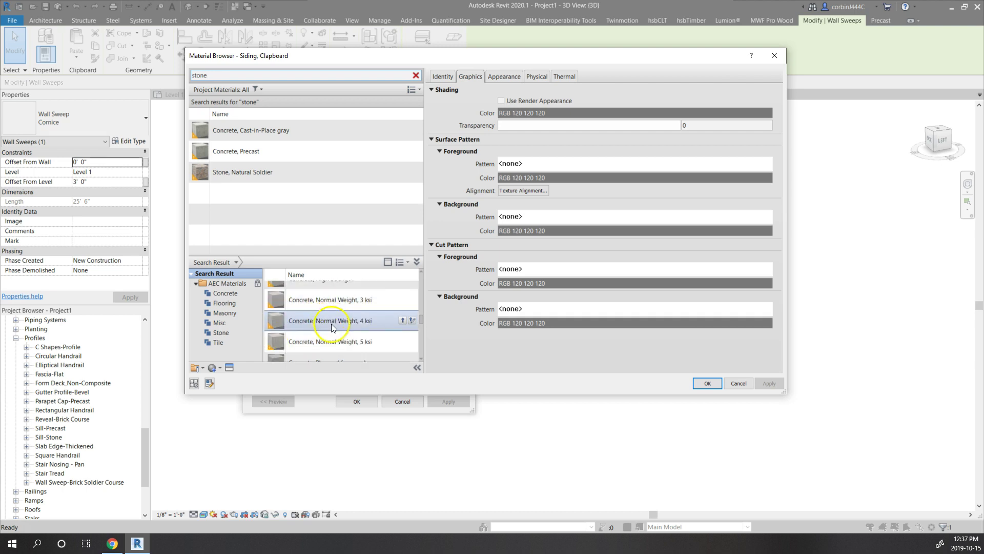
pyautogui.scroll(3, 333, 327)
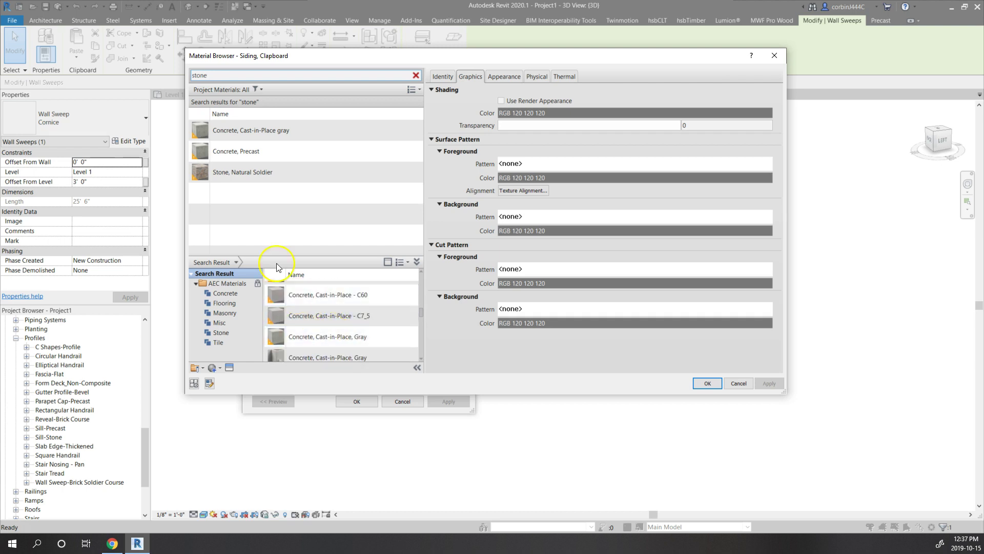
pyautogui.doubleClick(267, 152)
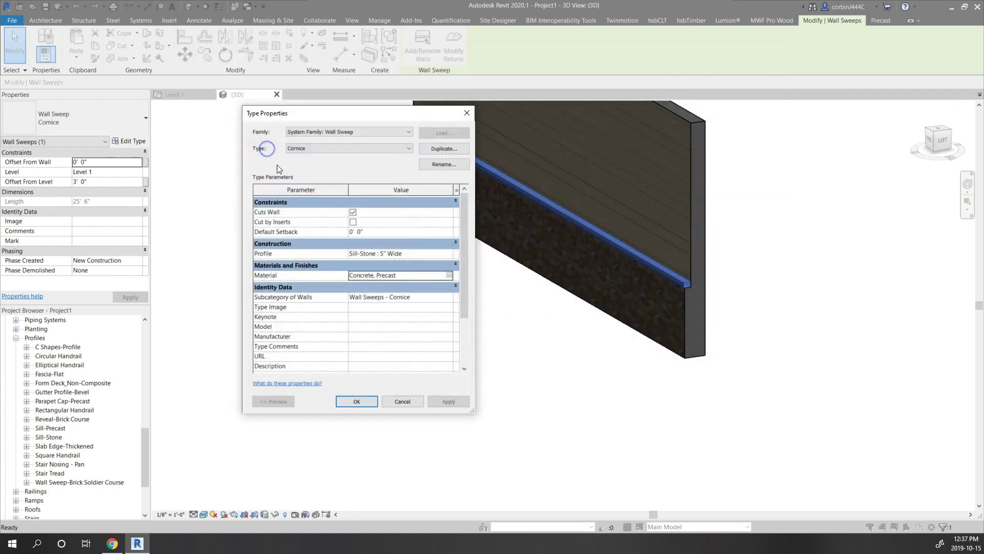
pyautogui.click(357, 401)
pyautogui.scroll(4, 605, 384)
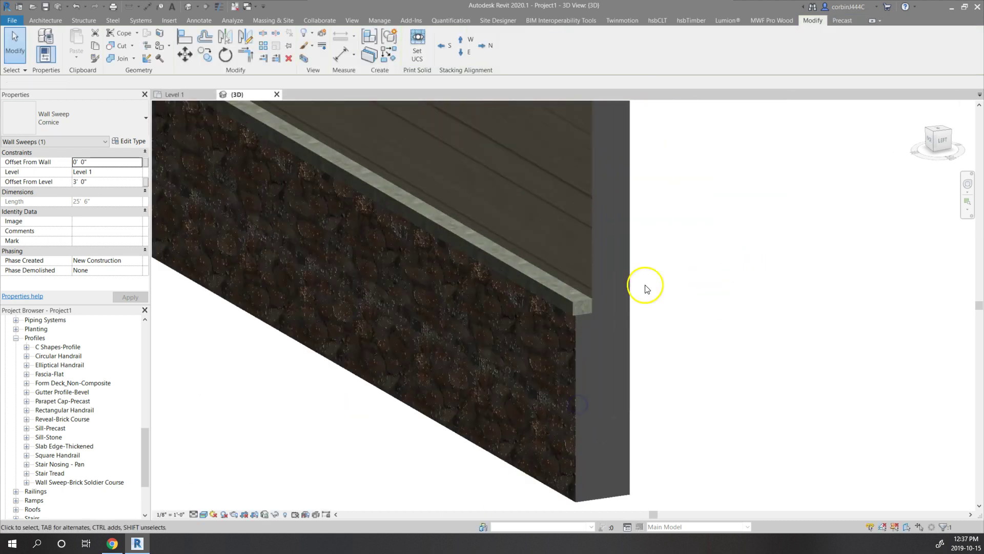
# Step: Copy the stacked wall to a spot left of the original
pyautogui.click(773, 284)
pyautogui.scroll(-1, 670, 309)
pyautogui.scroll(-5, 719, 279)
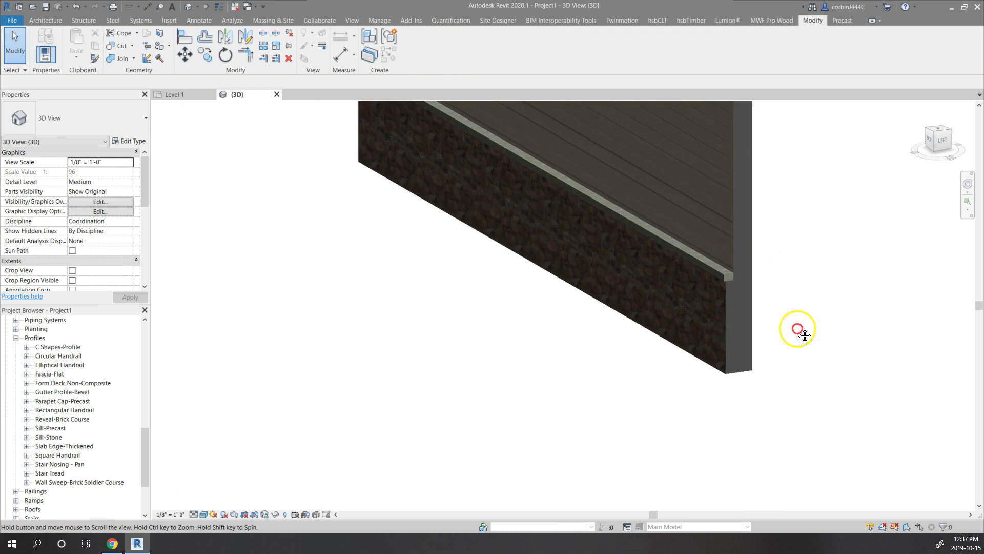
pyautogui.scroll(2, 723, 289)
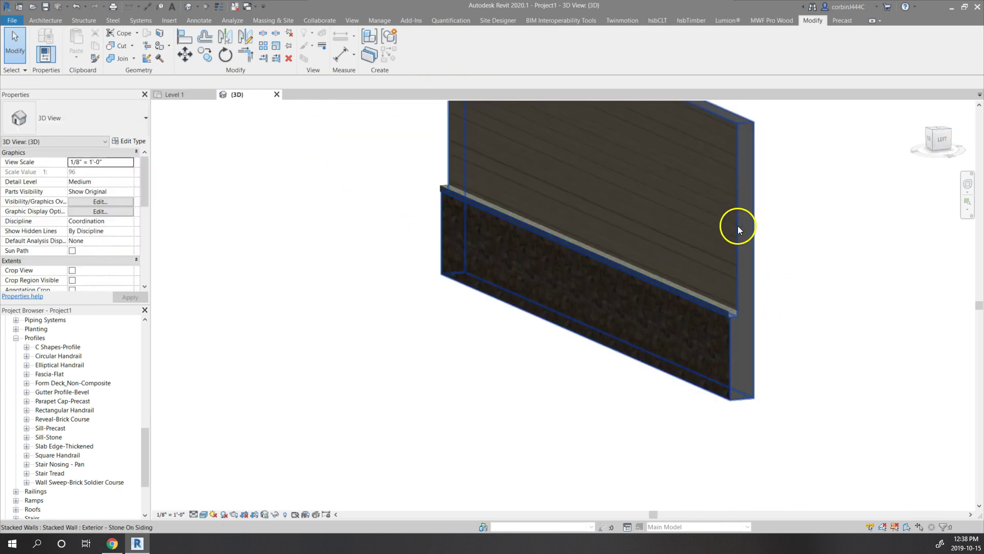
pyautogui.scroll(-4, 737, 226)
pyautogui.click(624, 247)
pyautogui.scroll(2, 569, 282)
pyautogui.scroll(-2, 493, 303)
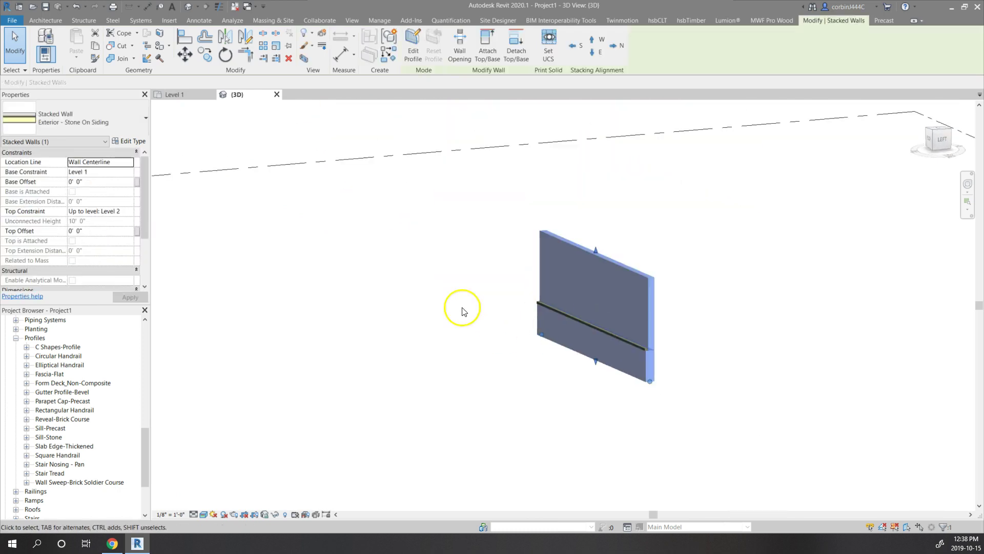
pyautogui.scroll(3, 396, 158)
pyautogui.press('m')
pyautogui.press('v')
pyautogui.scroll(-3, 584, 287)
pyautogui.click(685, 385)
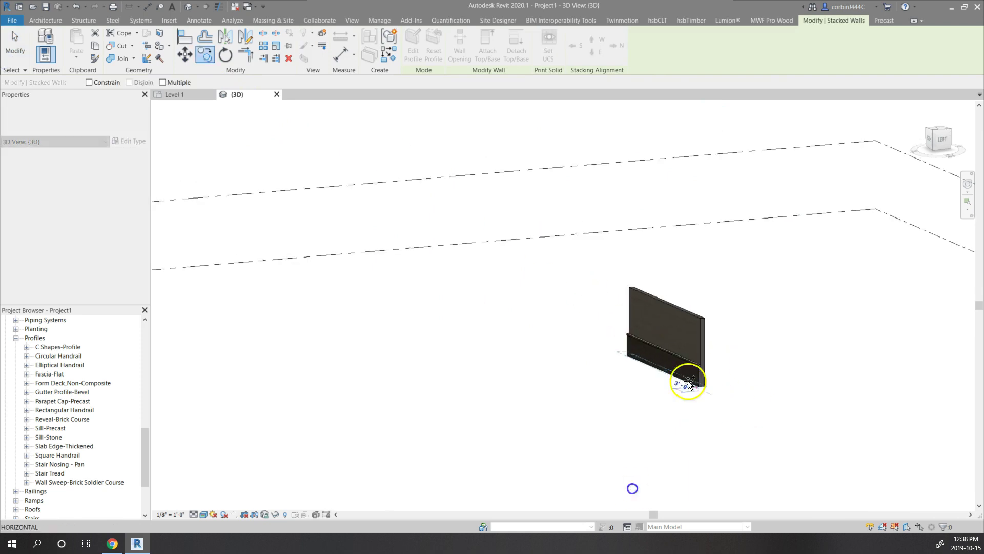
pyautogui.click(586, 342)
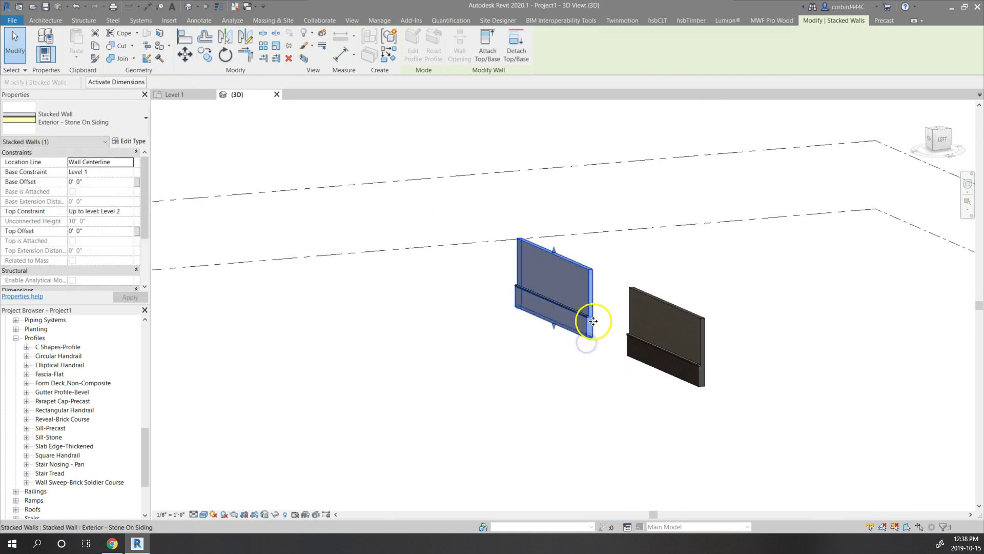
pyautogui.press('Escape')
# Step: Delete the cornice sweep from the copied wall
pyautogui.scroll(2, 585, 343)
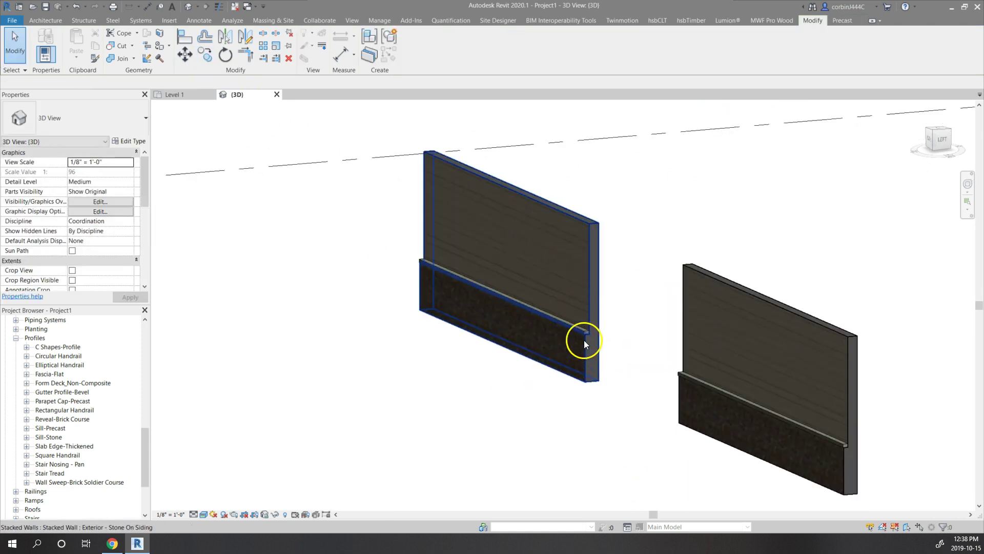
pyautogui.scroll(3, 584, 340)
pyautogui.click(598, 316)
pyautogui.click(596, 286)
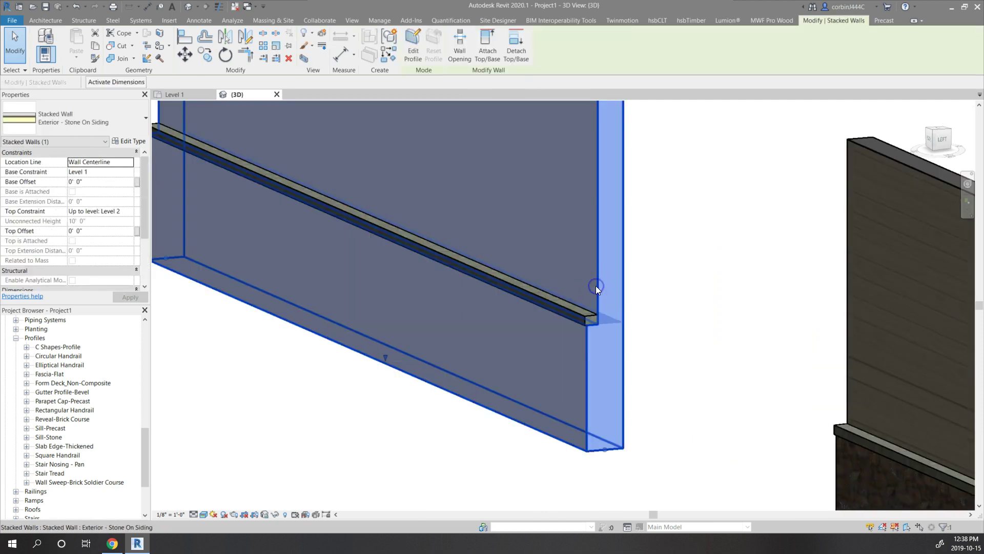
pyautogui.click(567, 319)
pyautogui.press('Delete')
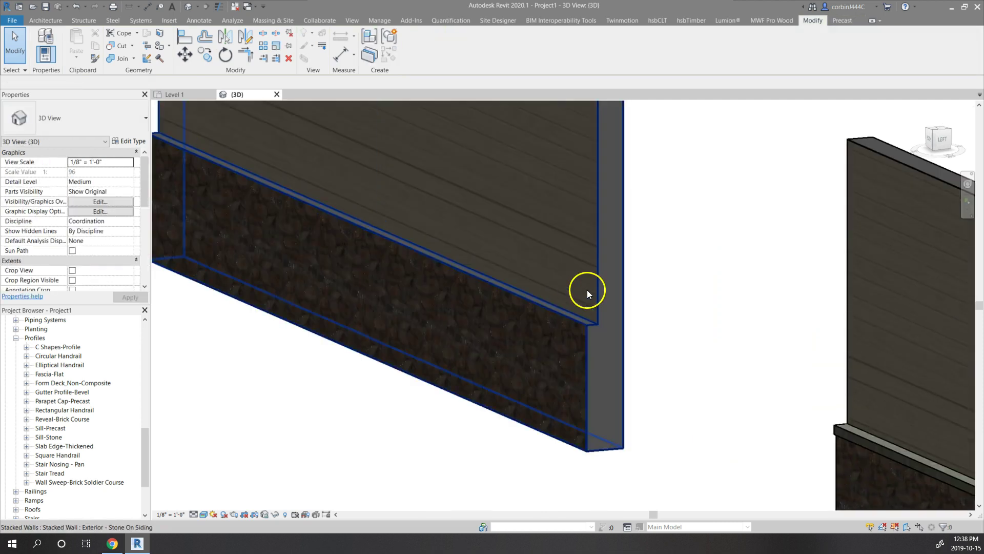
# Step: Change the copied wall's type to Exterior - 2x6" Stud, Wood Siding
pyautogui.click(585, 291)
pyautogui.click(65, 122)
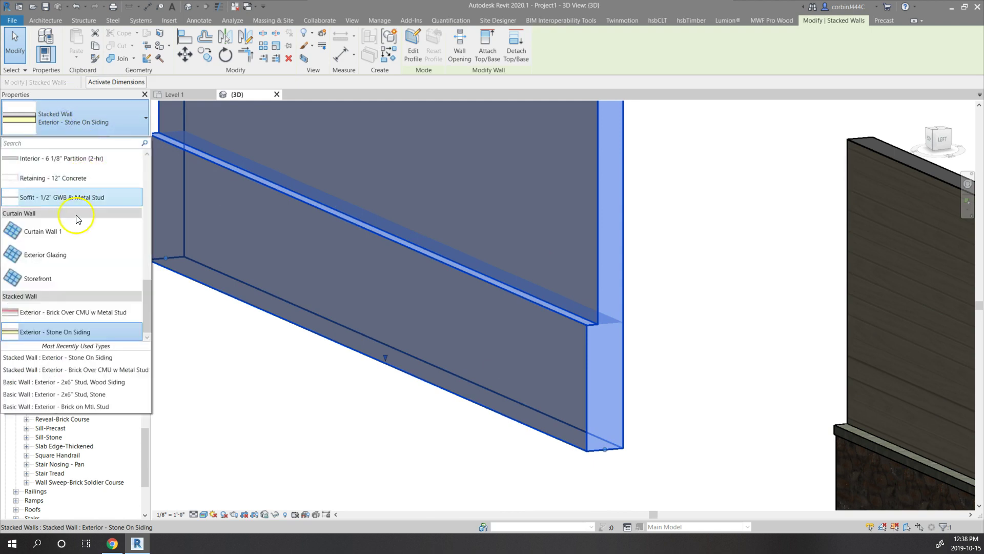
pyautogui.scroll(5, 84, 287)
pyautogui.scroll(3, 71, 252)
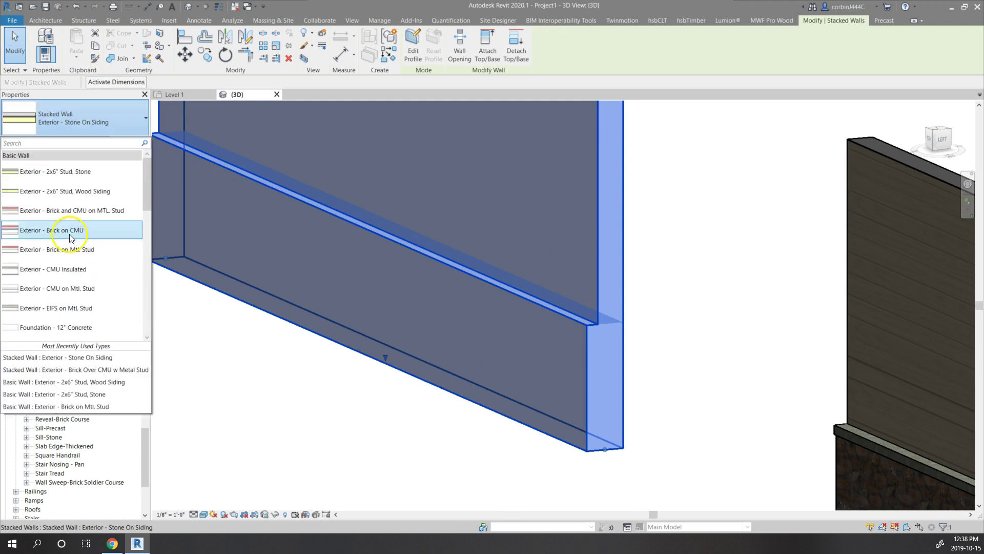
pyautogui.click(72, 191)
pyautogui.click(288, 365)
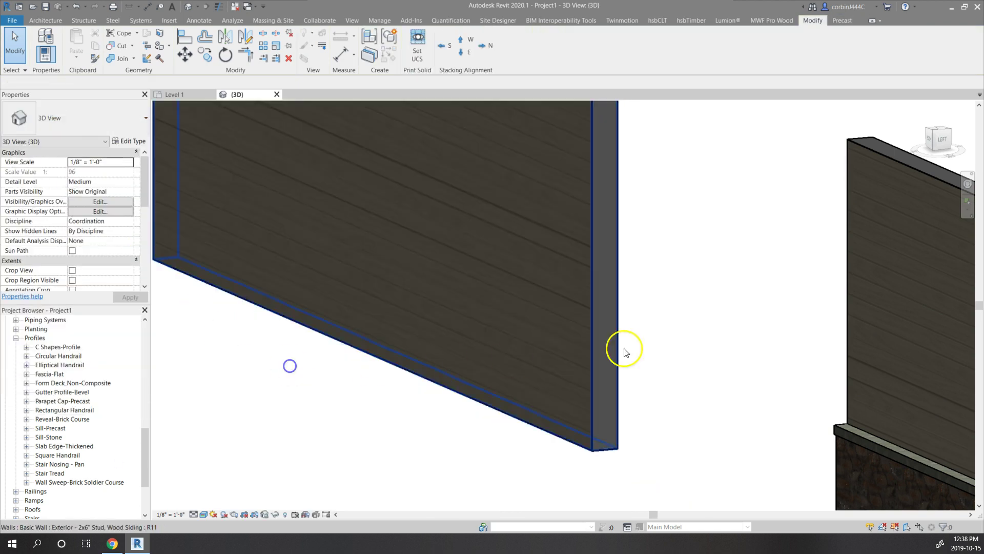
pyautogui.scroll(-3, 674, 318)
pyautogui.scroll(1, 669, 318)
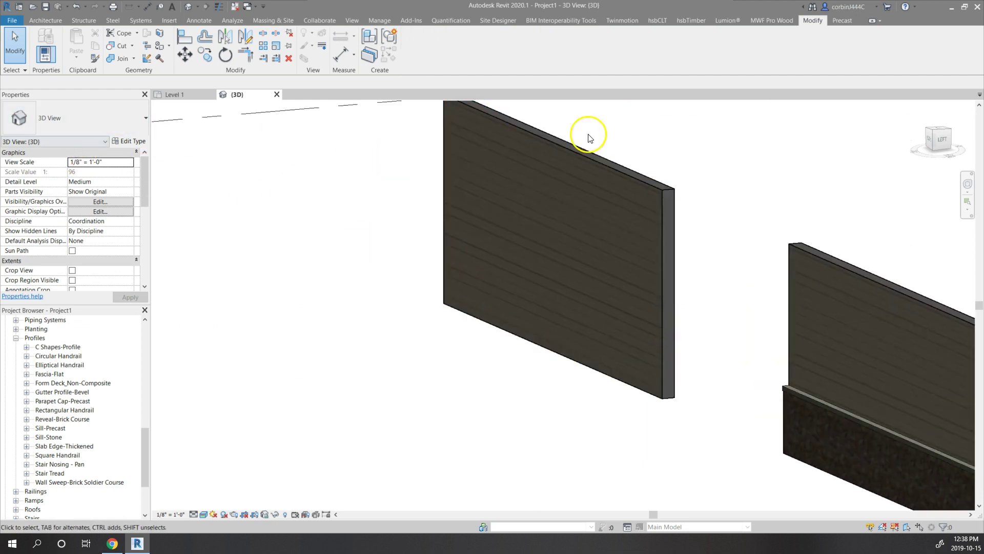
# Step: Start a new wall and choose the Exterior - 2x6" Stud, Stone wall type
pyautogui.click(35, 20)
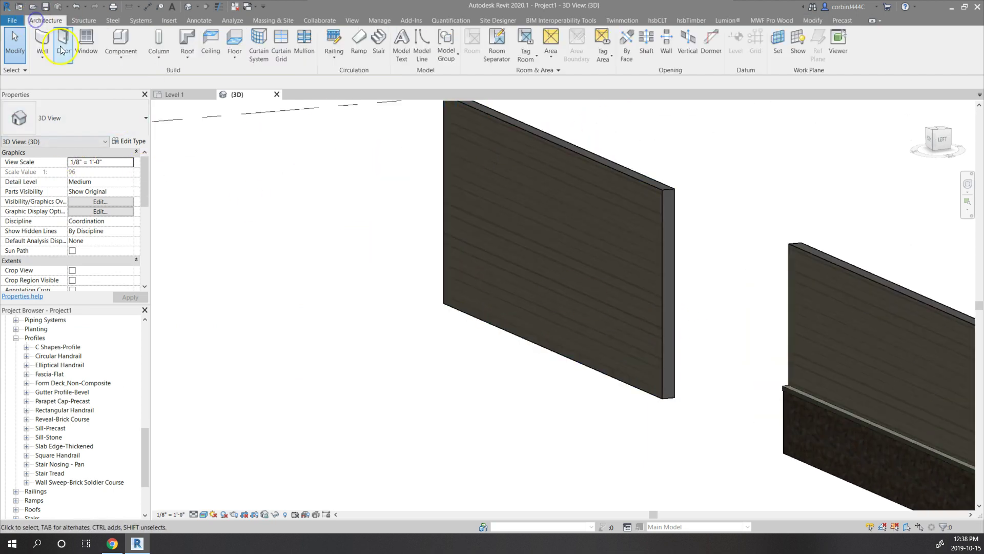
pyautogui.click(47, 41)
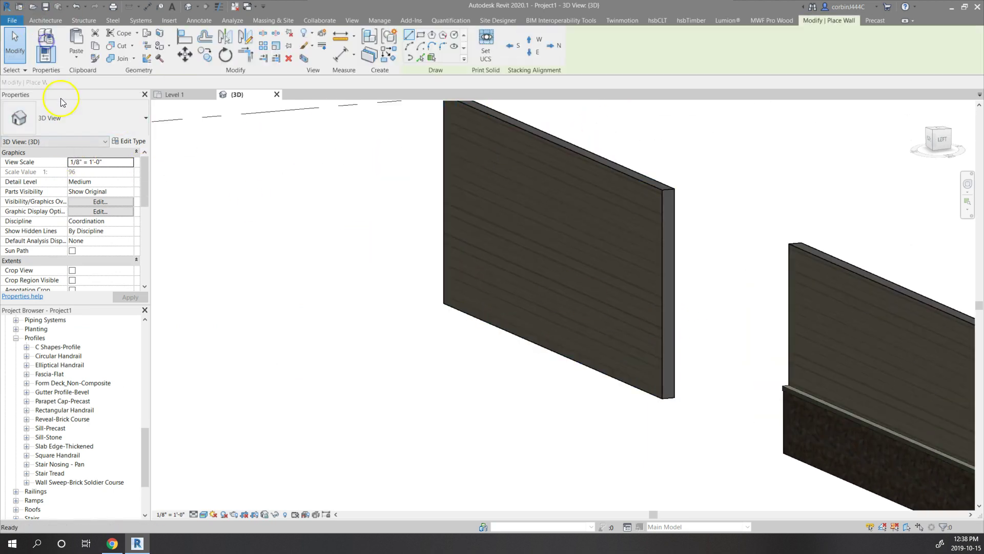
pyautogui.click(116, 144)
pyautogui.click(386, 149)
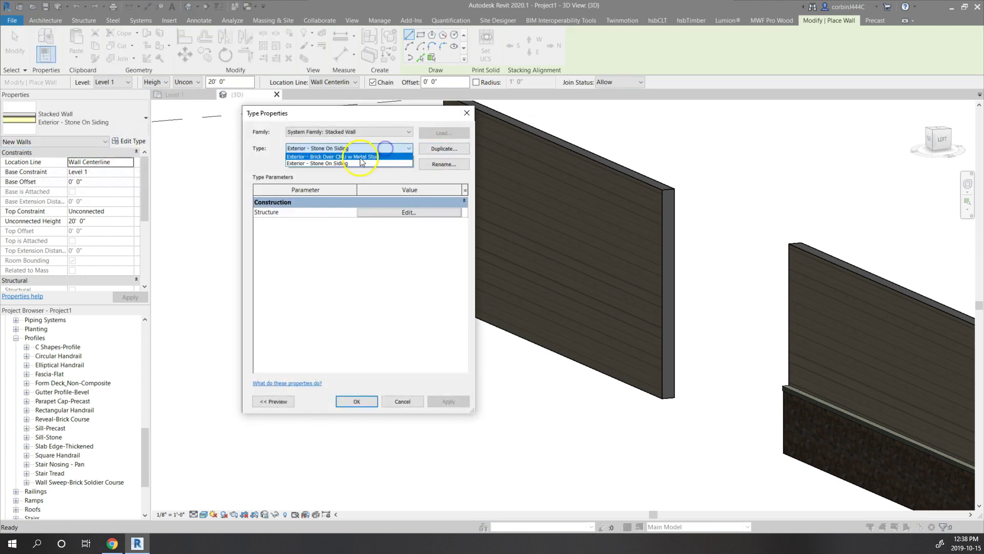
pyautogui.click(465, 112)
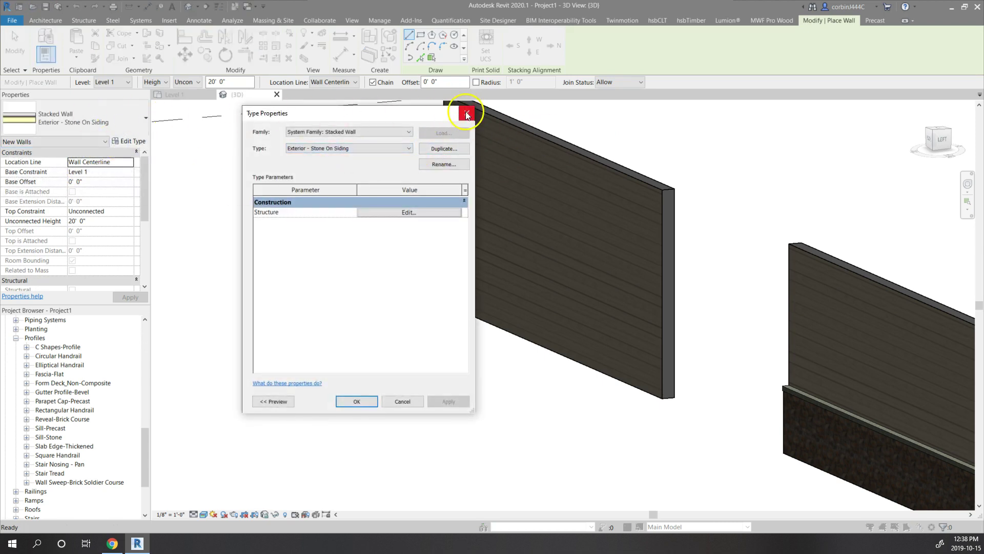
pyautogui.click(75, 117)
pyautogui.scroll(2, 73, 212)
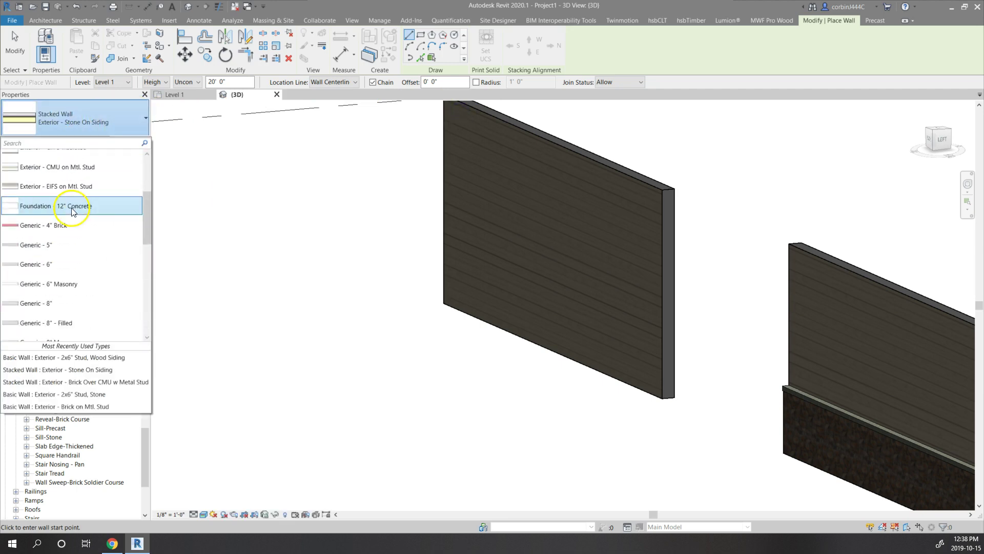
pyautogui.scroll(3, 74, 211)
pyautogui.click(72, 171)
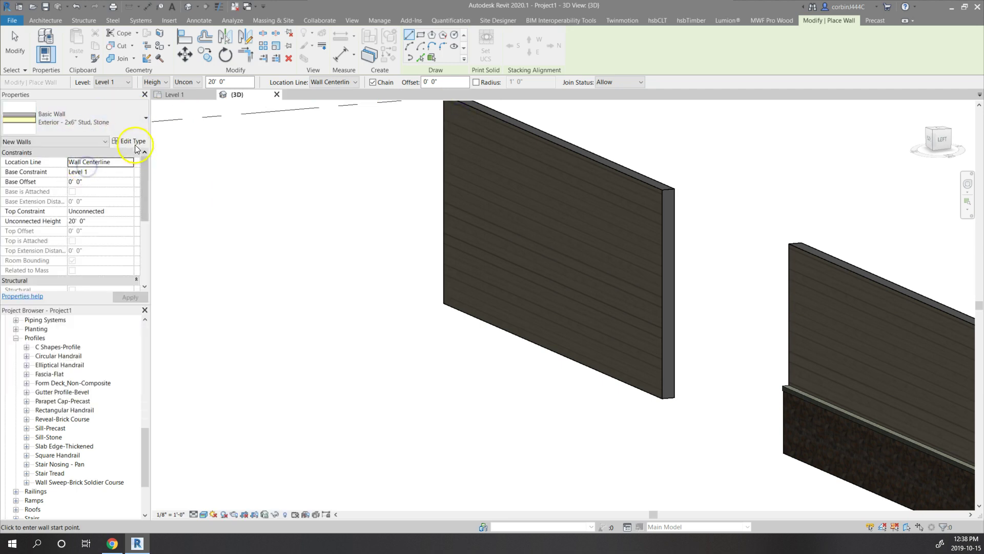
# Step: Duplicate the type as 'Exterior - Stone' and open its layer structure
pyautogui.click(136, 145)
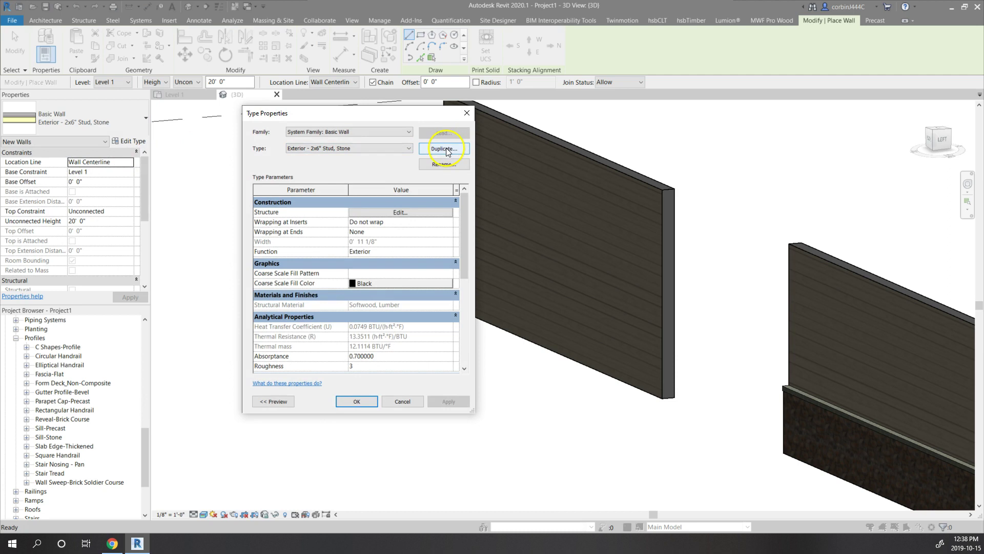
pyautogui.click(445, 149)
pyautogui.click(356, 261)
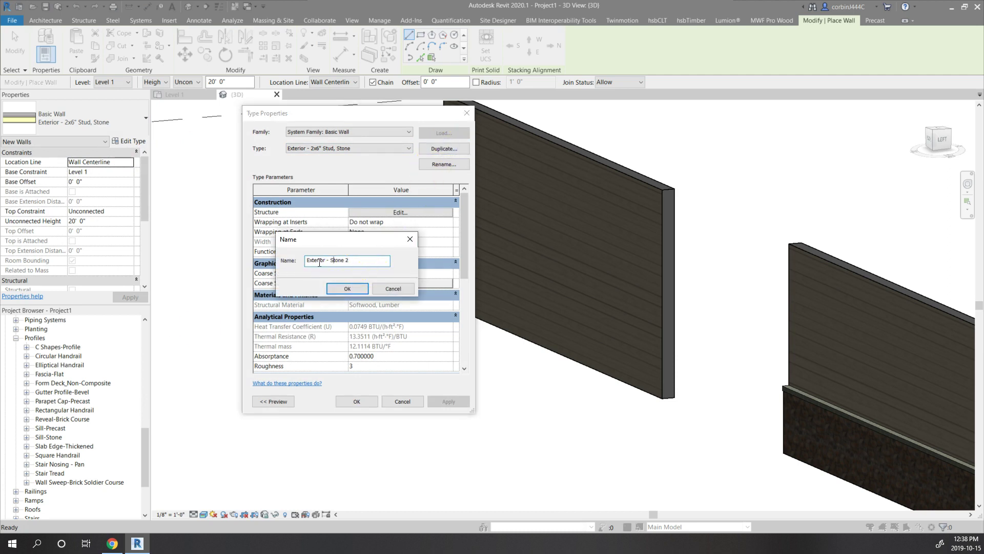
pyautogui.press('Return')
pyautogui.click(343, 228)
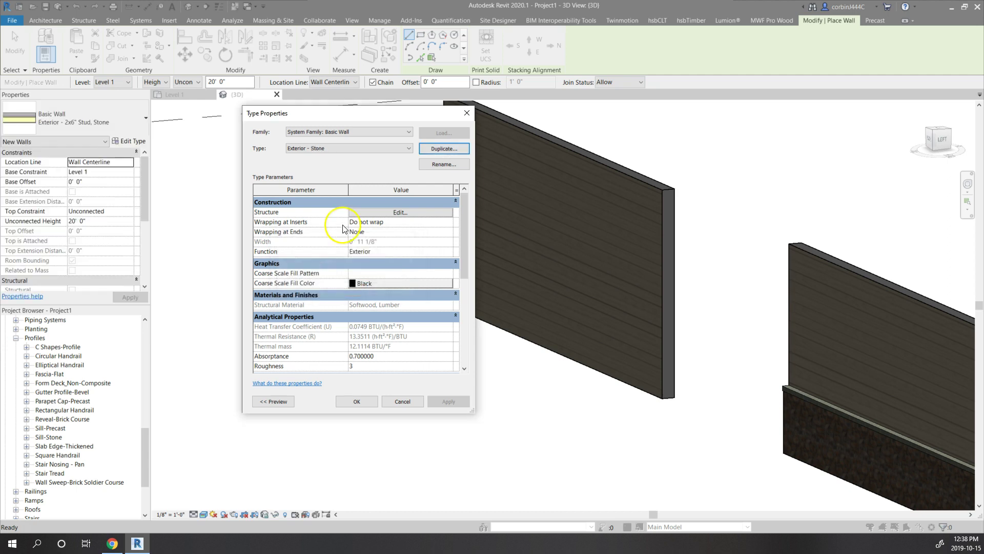
pyautogui.click(380, 213)
pyautogui.scroll(-2, 348, 259)
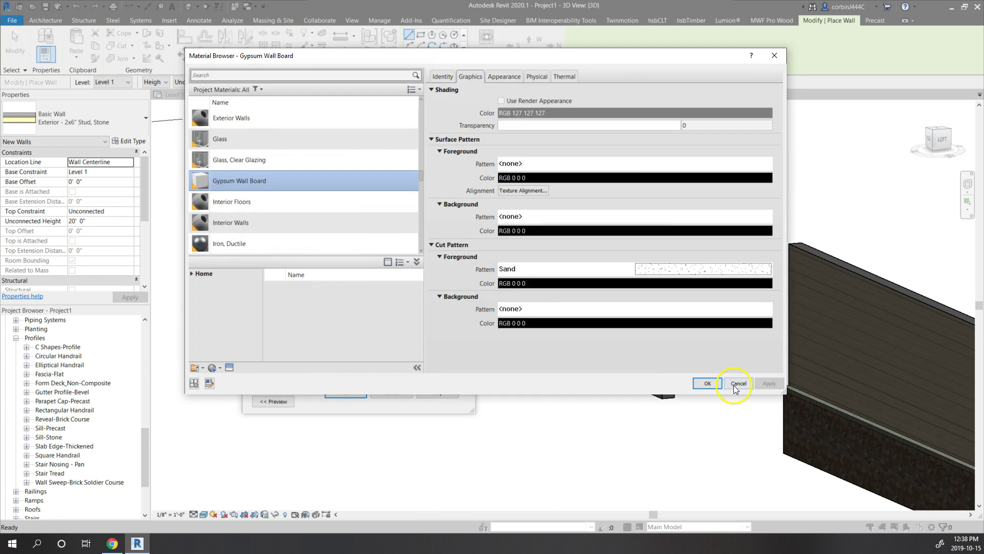
# Step: Delete the interior gypsum board, interior membrane and plywood substrate layers
pyautogui.click(732, 387)
pyautogui.click(328, 290)
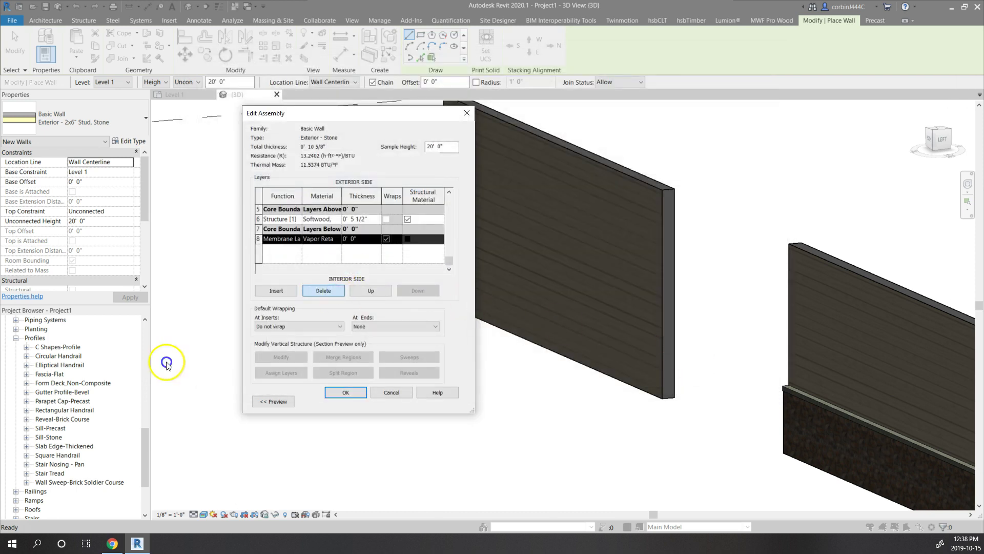
pyautogui.click(328, 290)
pyautogui.scroll(2, 349, 237)
pyautogui.click(330, 239)
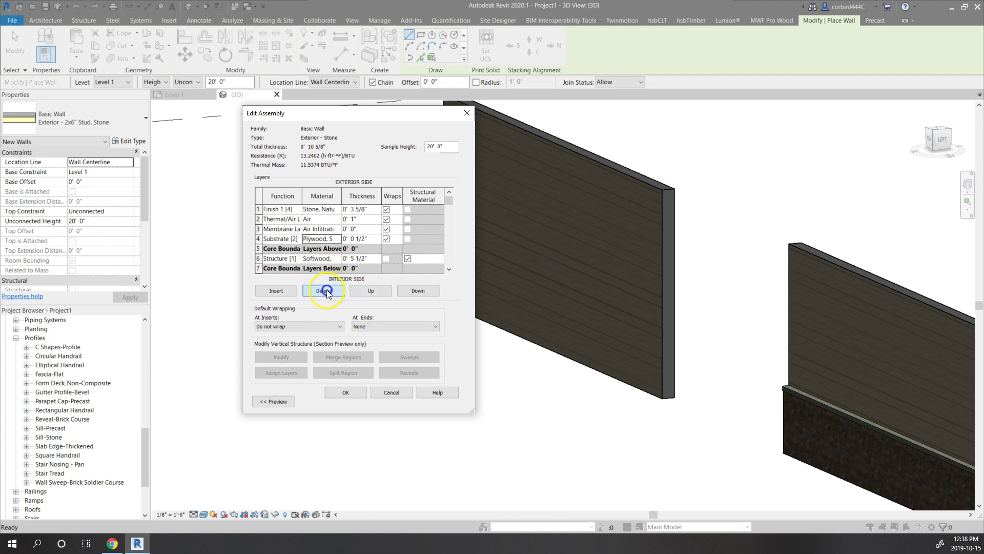
pyautogui.click(327, 290)
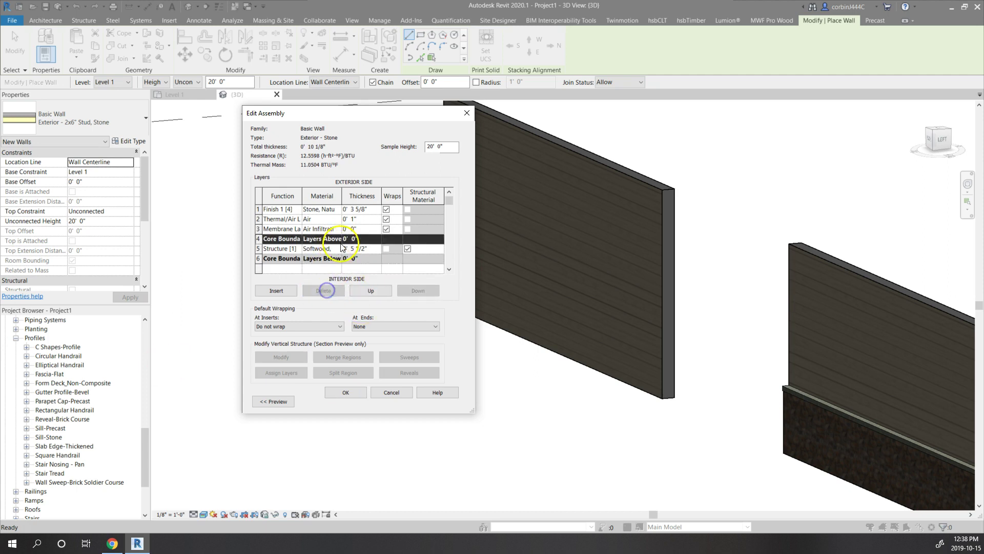
# Step: Reorder the layers so stone finish, then air, then membrane follow in sequence
pyautogui.click(344, 211)
pyautogui.click(417, 291)
pyautogui.click(417, 291)
pyautogui.click(417, 291)
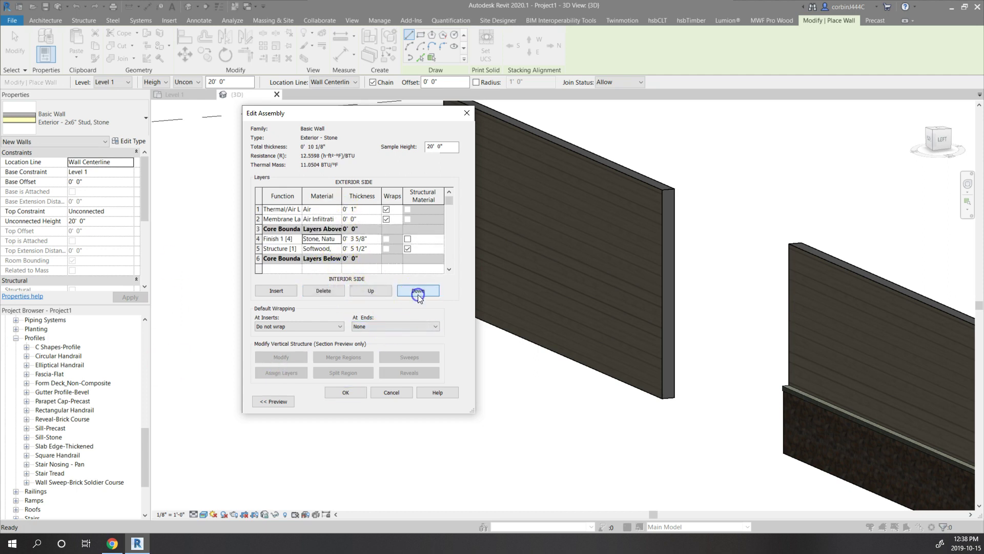
pyautogui.click(417, 291)
pyautogui.click(371, 290)
pyautogui.click(318, 209)
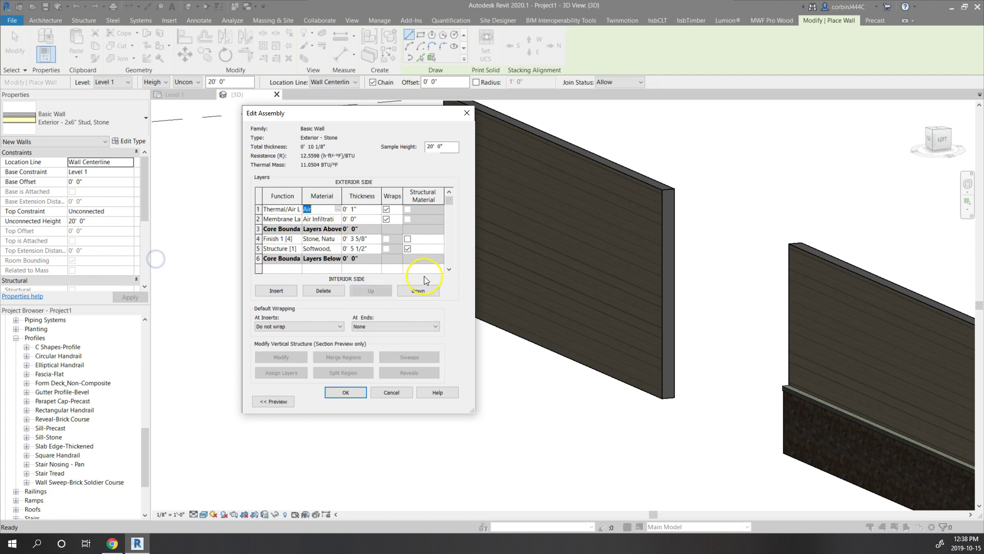
pyautogui.click(420, 291)
pyautogui.click(420, 291)
pyautogui.click(419, 291)
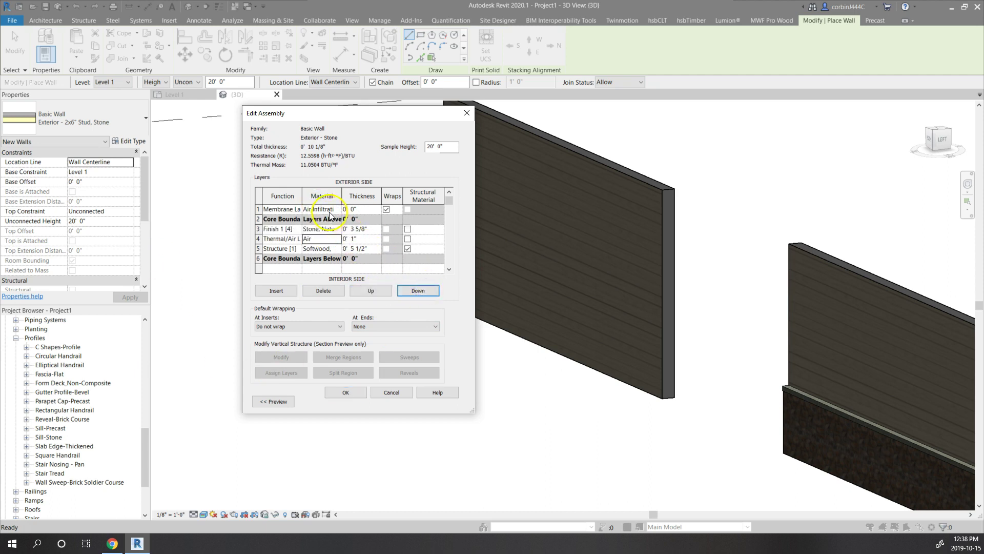
pyautogui.click(435, 291)
pyautogui.click(435, 291)
pyautogui.click(435, 290)
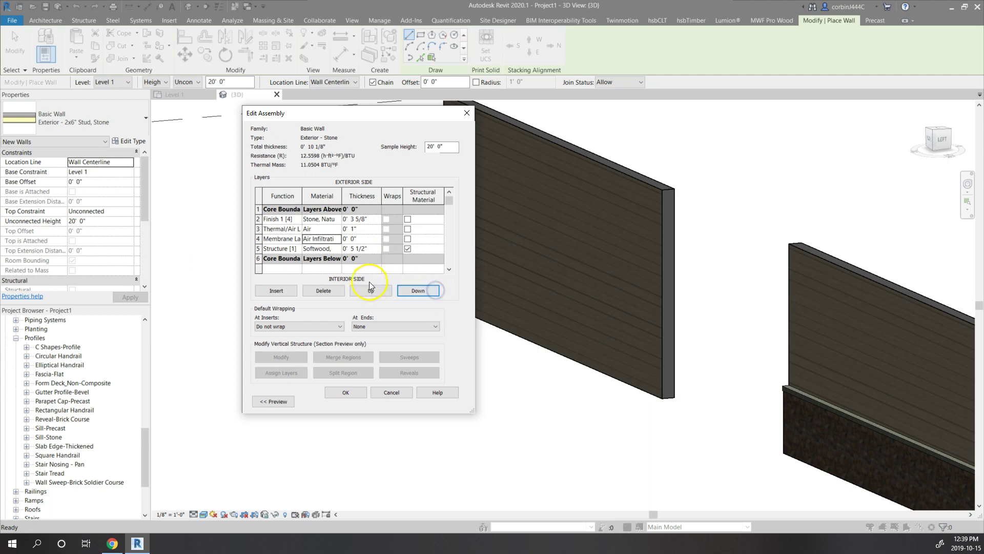
pyautogui.click(371, 290)
pyautogui.click(418, 291)
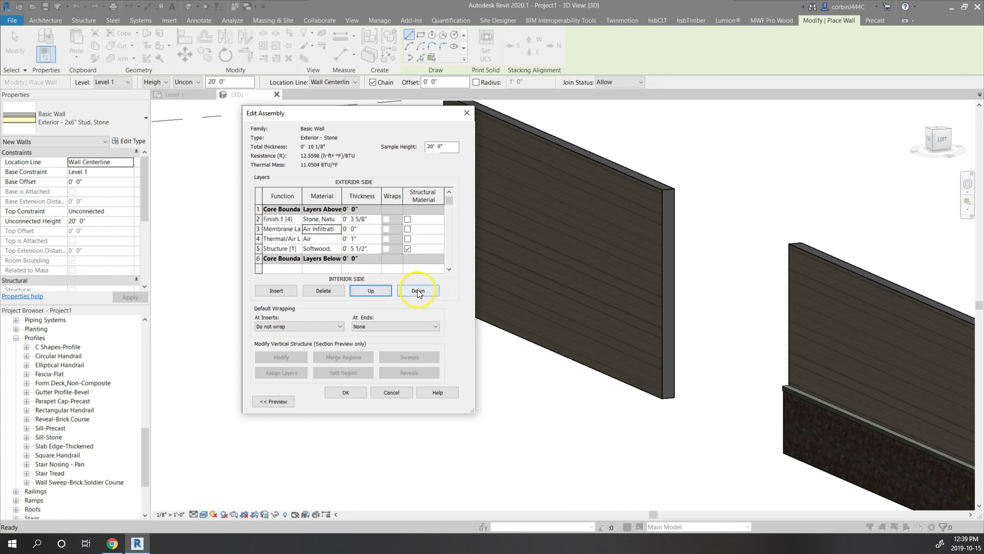
# Step: Delete the softwood structure layer and accept the 4 5/8" assembly
pyautogui.click(322, 250)
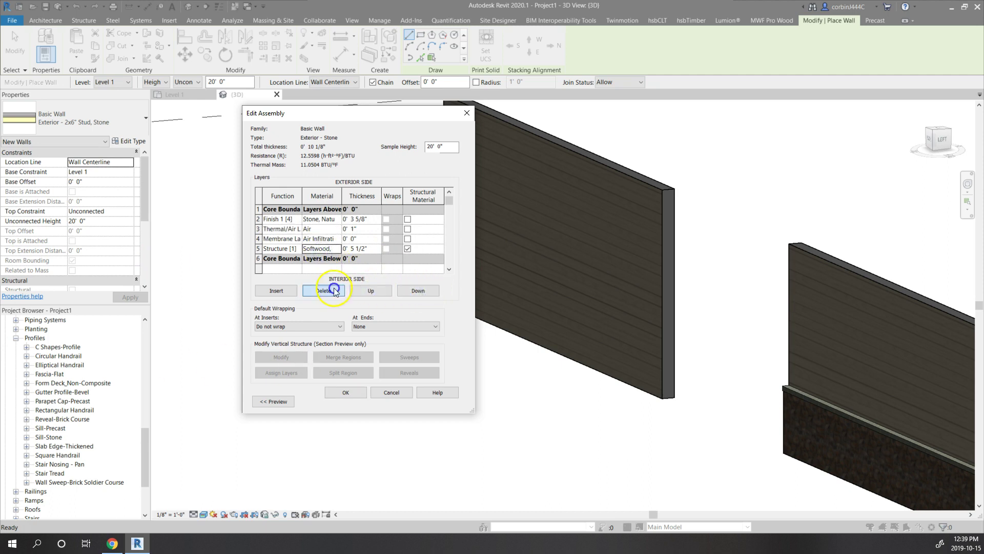
pyautogui.click(323, 291)
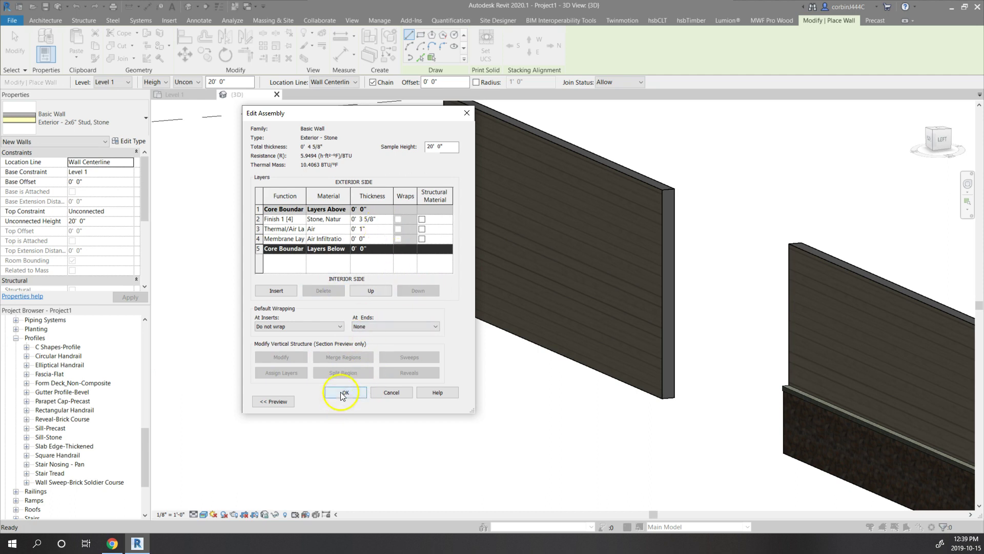
pyautogui.click(342, 394)
# Step: Draw an Exterior - Stone wall between the wood-sided wall's two corners
pyautogui.click(355, 400)
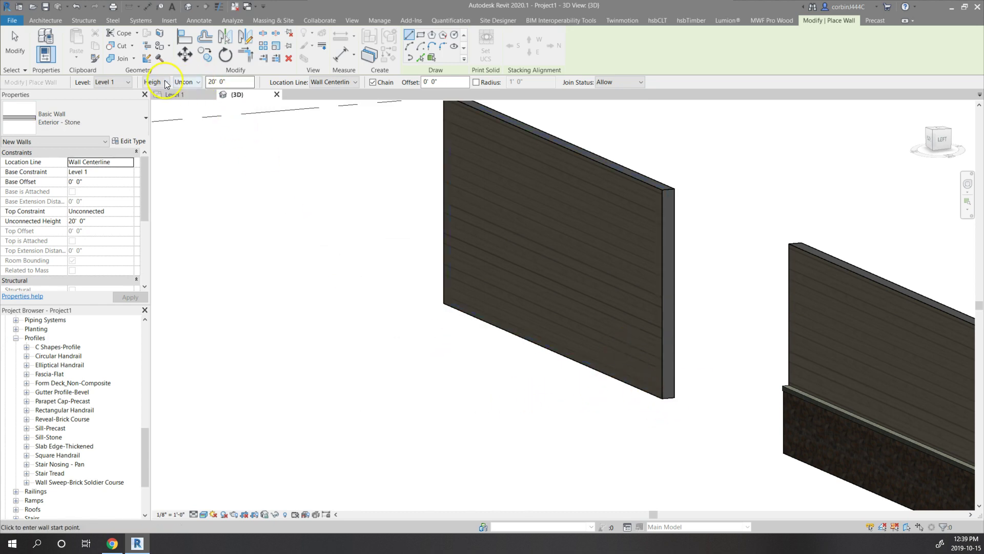
pyautogui.click(350, 85)
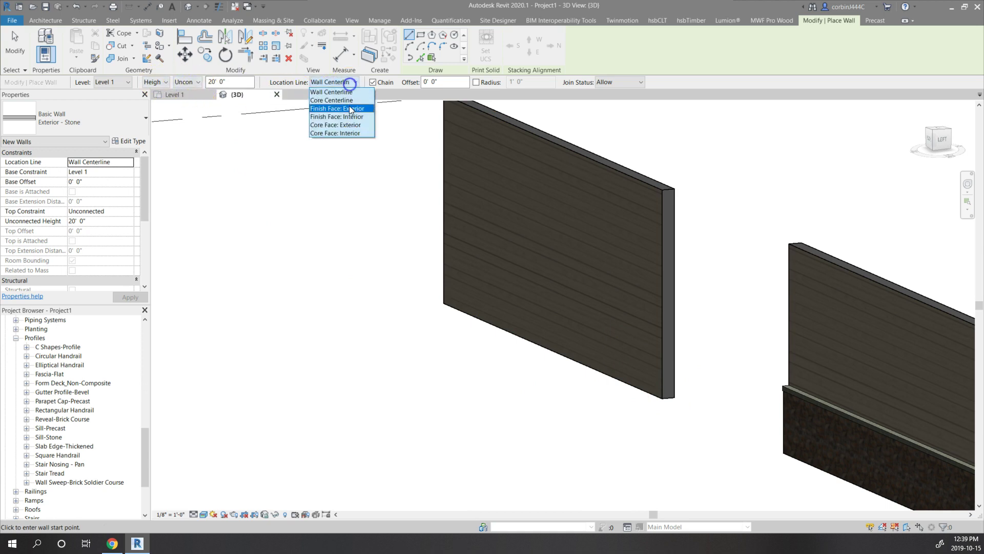
pyautogui.click(353, 101)
pyautogui.click(341, 102)
pyautogui.click(589, 382)
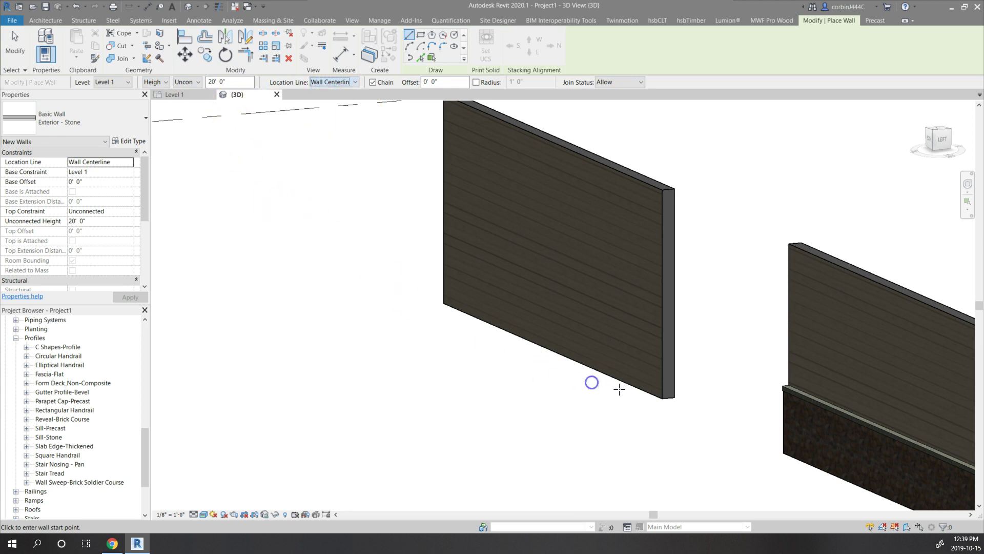
pyautogui.click(660, 398)
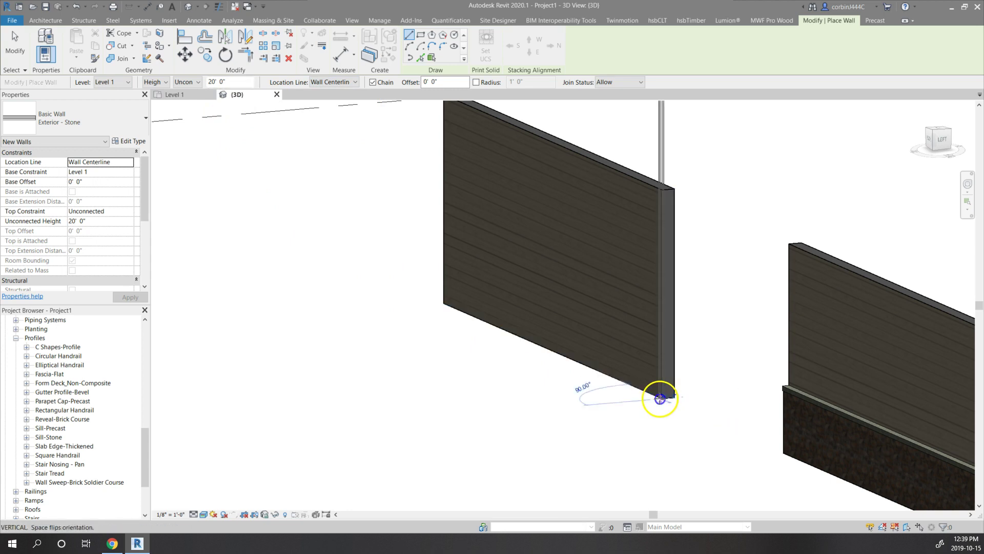
pyautogui.click(438, 301)
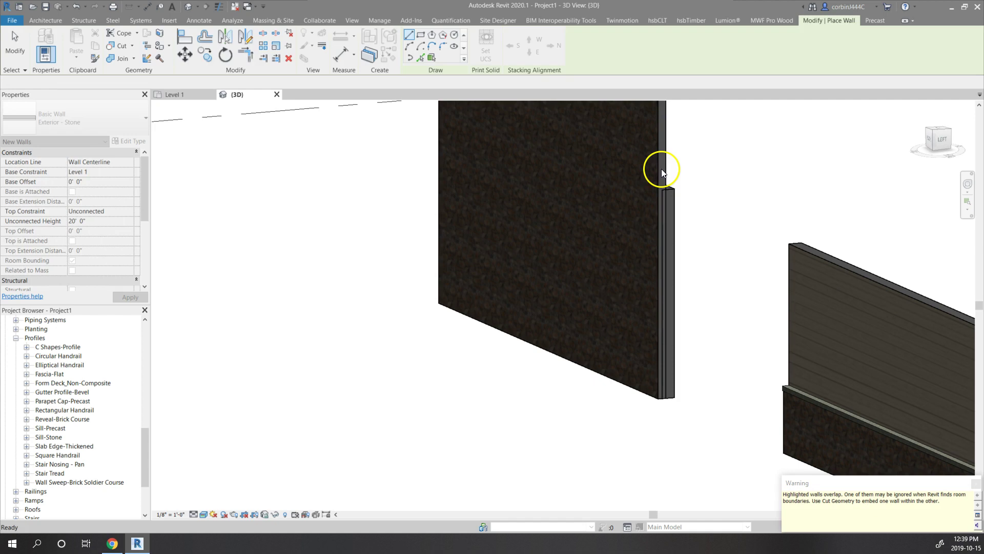
pyautogui.press('Escape')
pyautogui.press('Escape')
# Step: Set the stone wall's Unconnected Height to 3' 0"
pyautogui.click(662, 168)
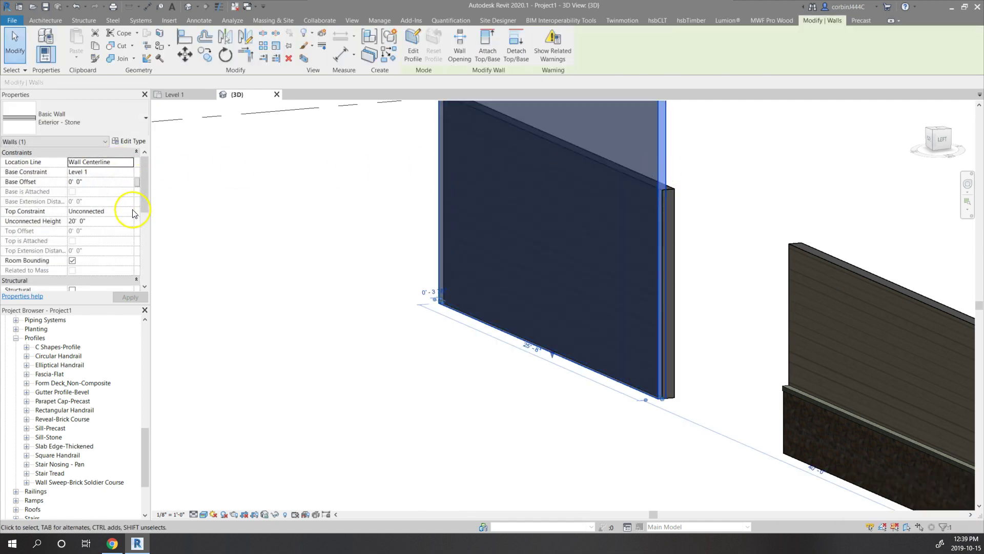
pyautogui.click(132, 212)
pyautogui.click(128, 211)
pyautogui.click(115, 220)
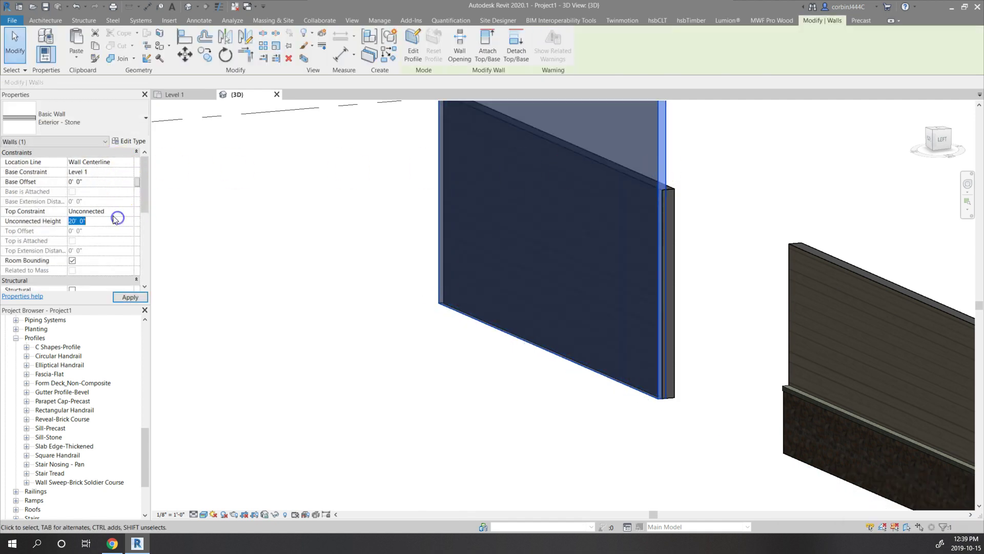
pyautogui.write('4\' 0"')
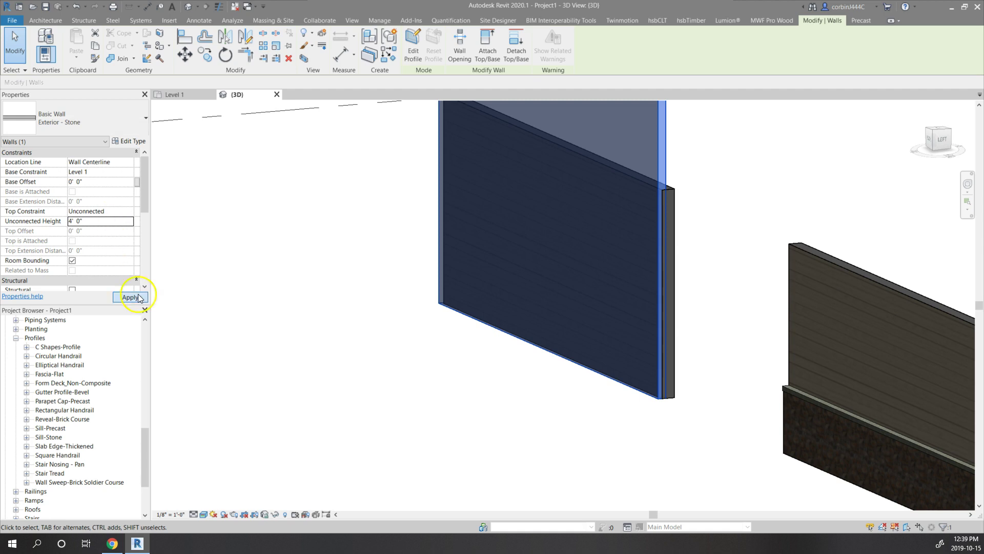
pyautogui.click(138, 298)
pyautogui.click(699, 330)
pyautogui.scroll(2, 626, 314)
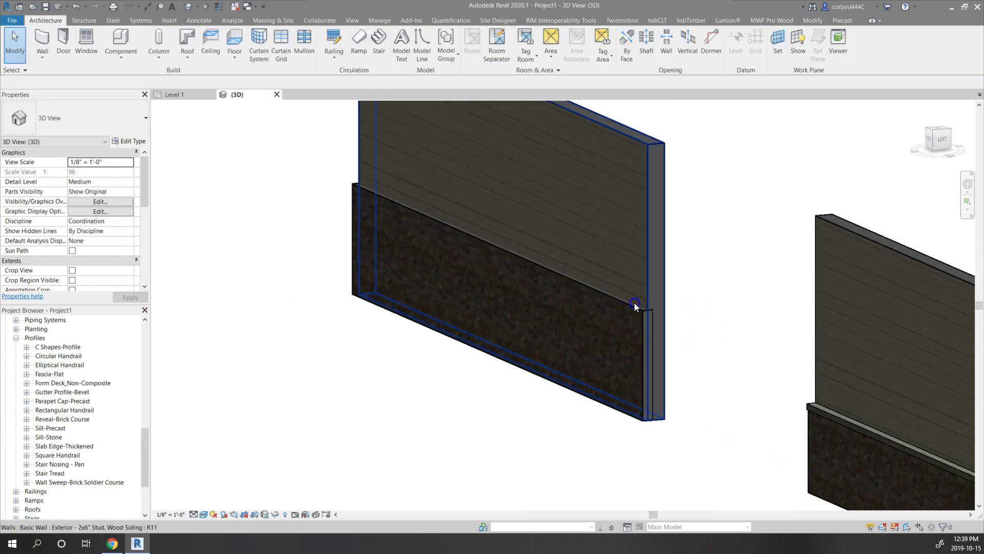
pyautogui.click(629, 302)
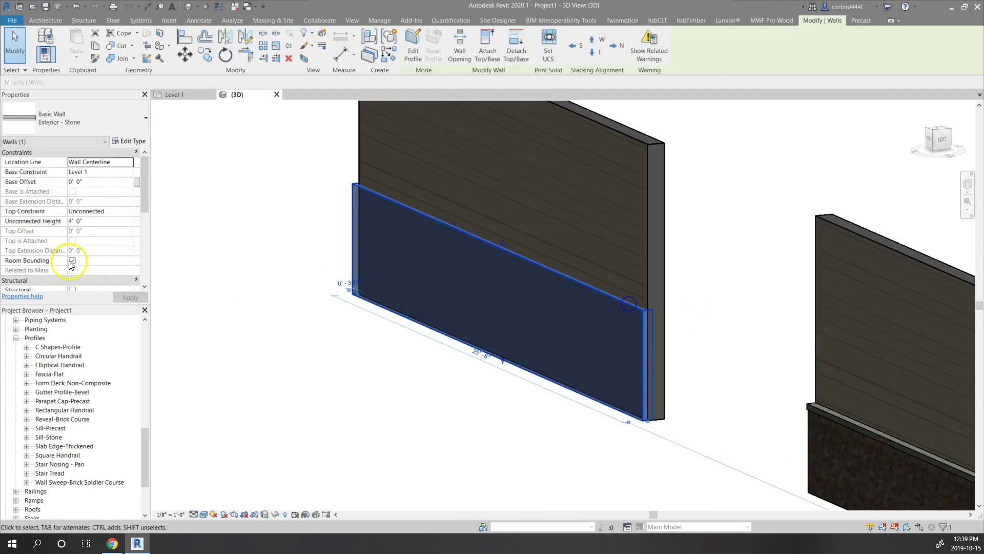
pyautogui.click(100, 223)
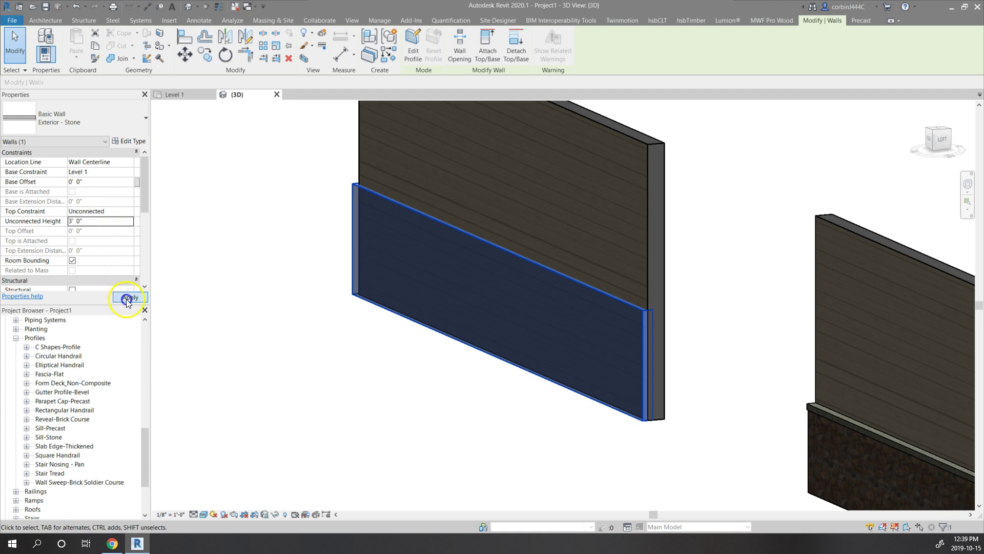
pyautogui.click(128, 298)
# Step: In Level 1, cut a section through the right wall and open it
pyautogui.click(174, 96)
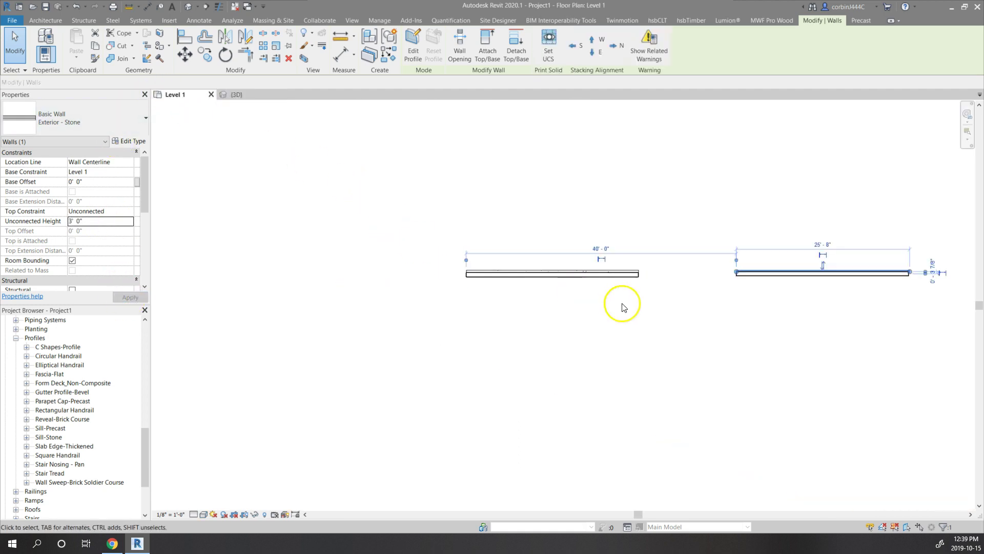
pyautogui.keyDown('shift'); pyautogui.hscroll(3, 641, 282); pyautogui.keyUp('shift')
pyautogui.scroll(2, 747, 287)
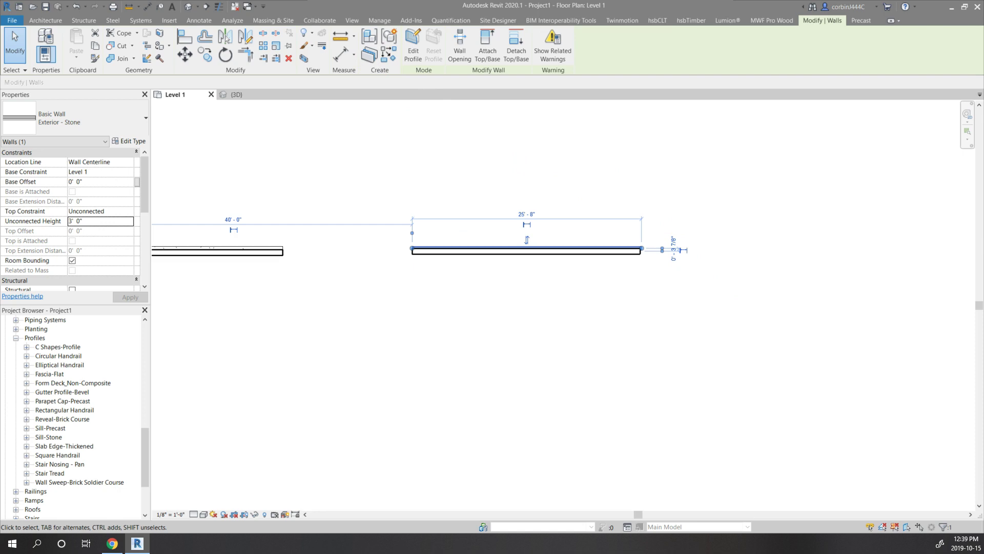
pyautogui.click(204, 12)
pyautogui.click(523, 211)
pyautogui.click(524, 295)
pyautogui.press('Escape')
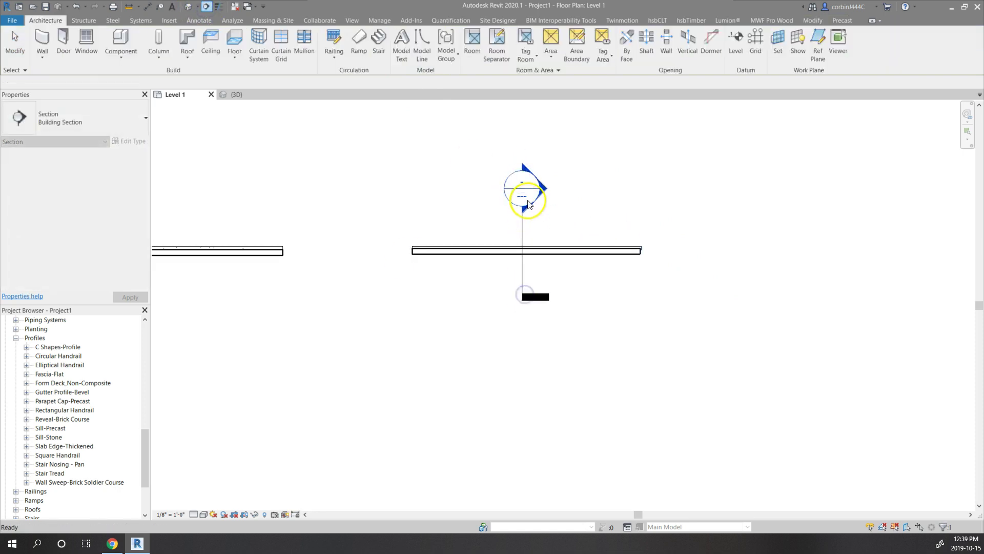
pyautogui.doubleClick(528, 204)
pyautogui.scroll(5, 528, 380)
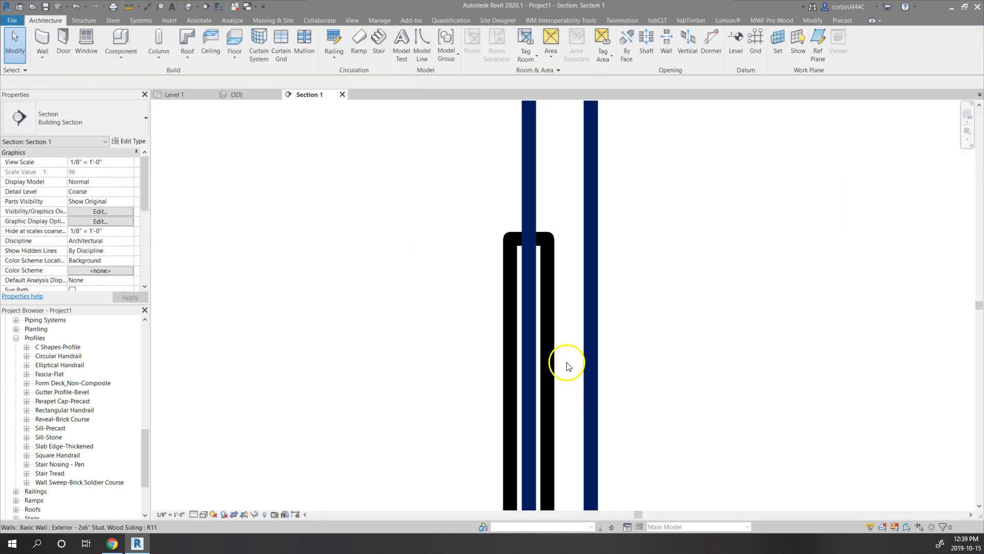
# Step: Set the section view to Fine detail level with Thin Lines on
pyautogui.click(194, 514)
pyautogui.click(208, 505)
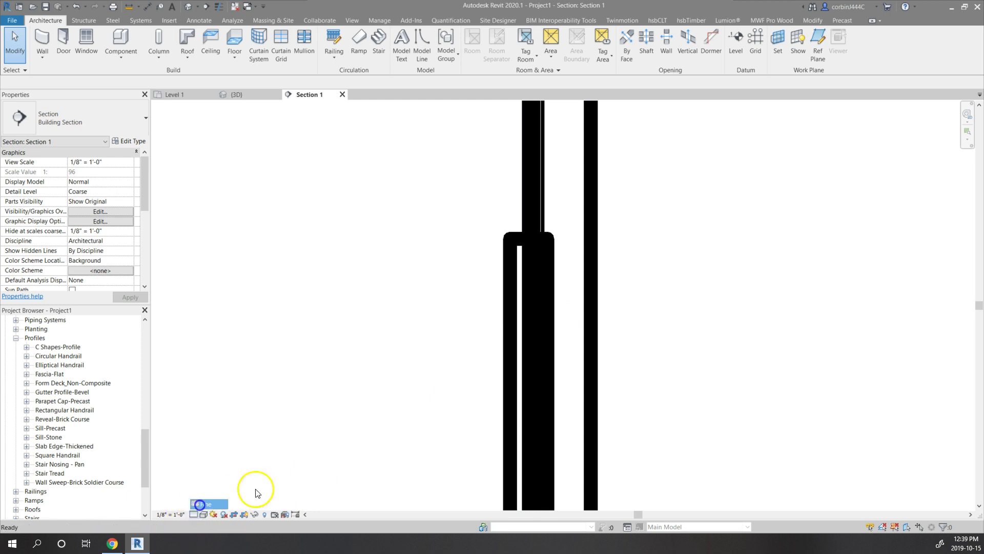
pyautogui.scroll(-3, 561, 220)
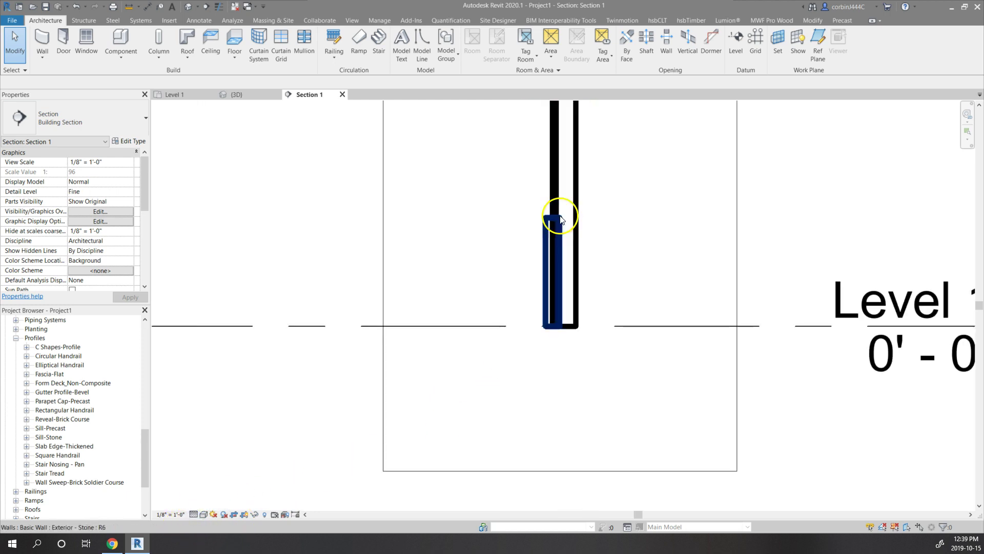
pyautogui.click(219, 6)
pyautogui.scroll(4, 564, 230)
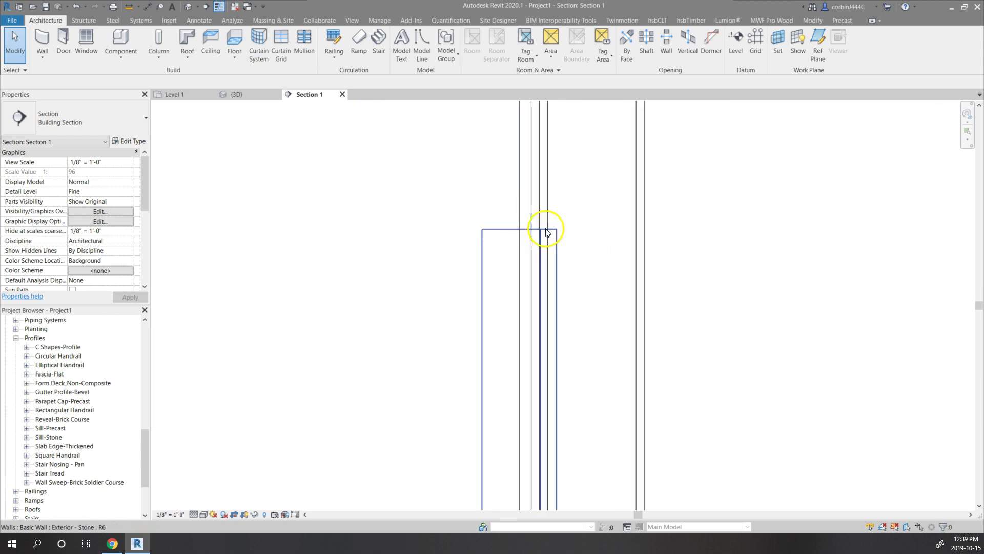
pyautogui.scroll(2, 547, 232)
# Step: Move the stone wainscot wall flush against the siding wall's face
pyautogui.click(456, 229)
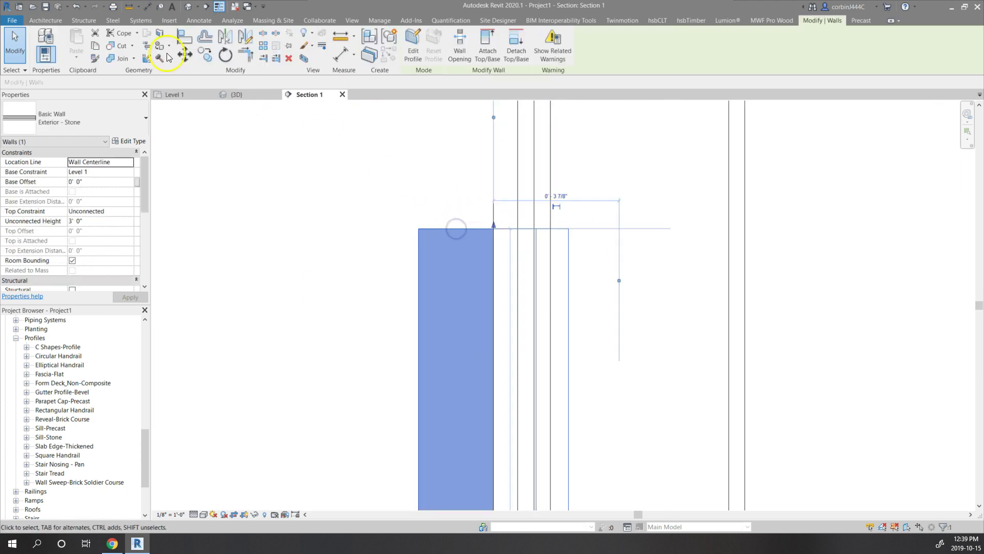
pyautogui.press('m')
pyautogui.press('v')
pyautogui.click(569, 229)
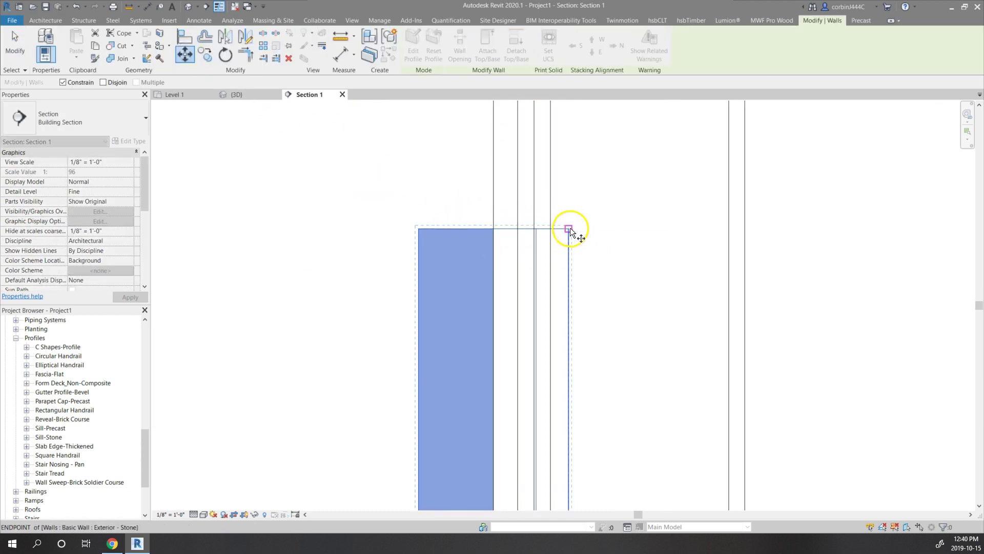
pyautogui.click(533, 229)
pyautogui.press('Escape')
pyautogui.scroll(-5, 516, 234)
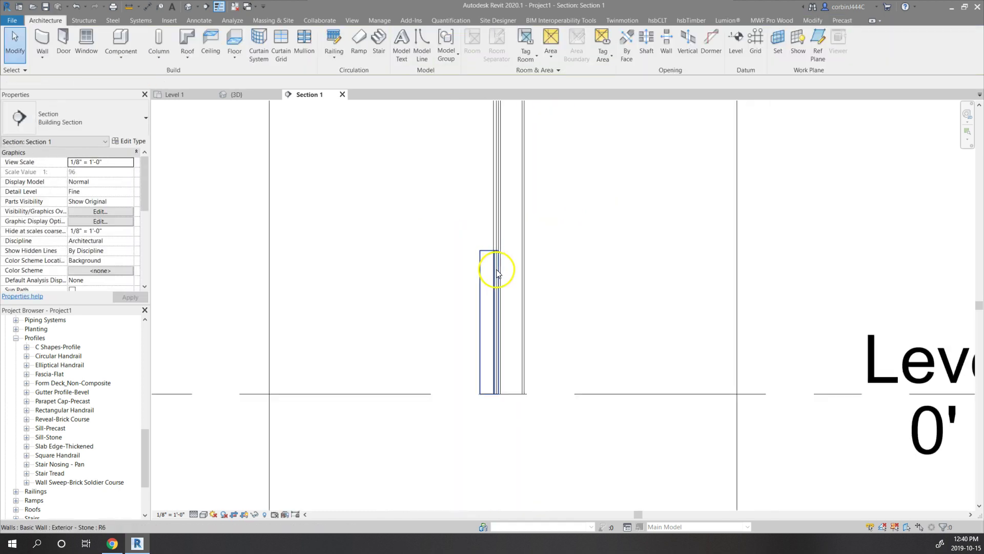
pyautogui.scroll(3, 497, 274)
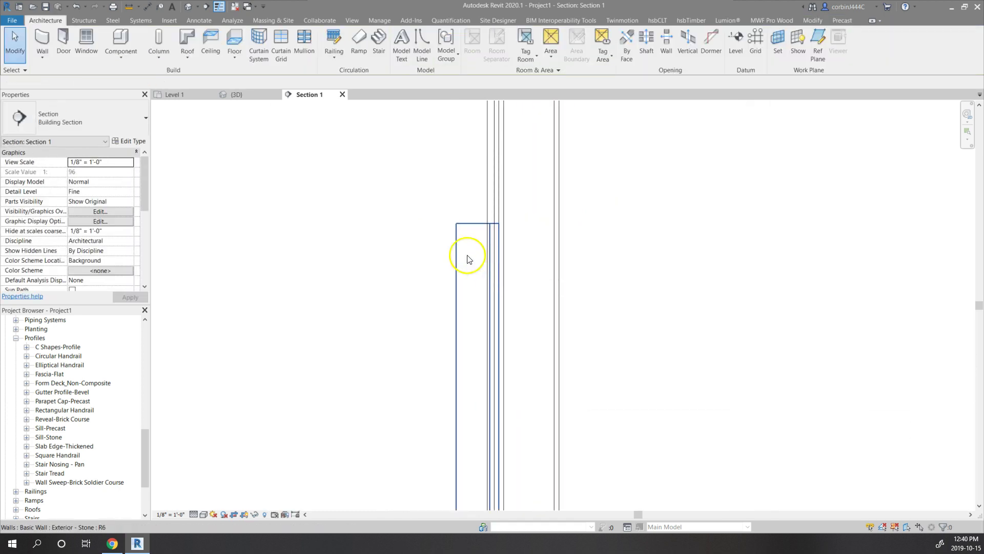
# Step: Join the stone wall's geometry with the siding wall
pyautogui.click(810, 21)
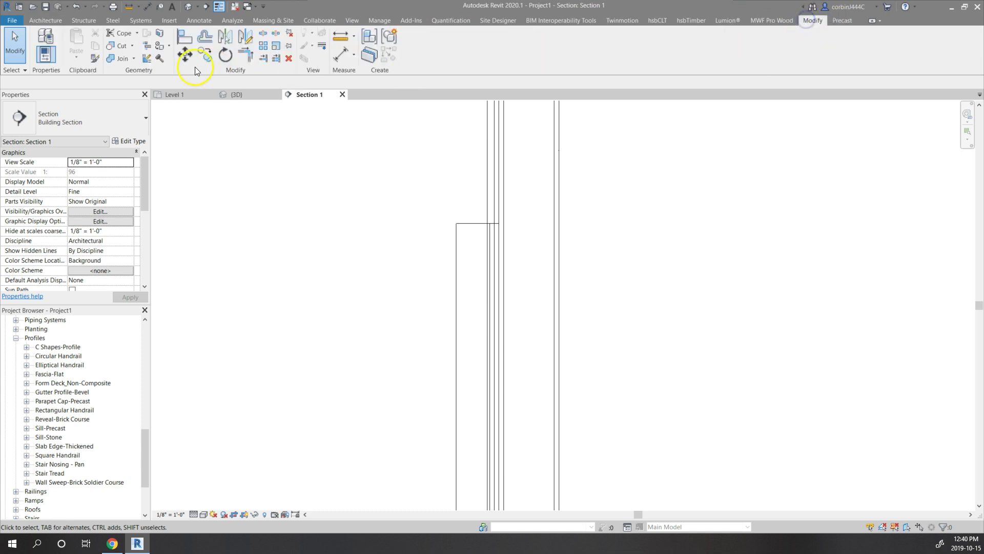
pyautogui.click(125, 60)
pyautogui.click(472, 222)
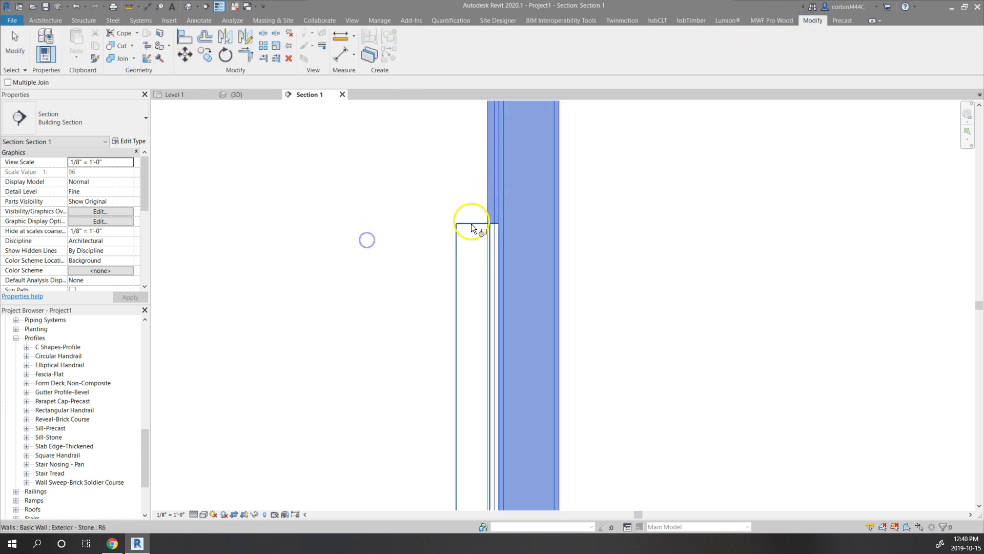
pyautogui.scroll(-2, 477, 226)
pyautogui.press('Escape')
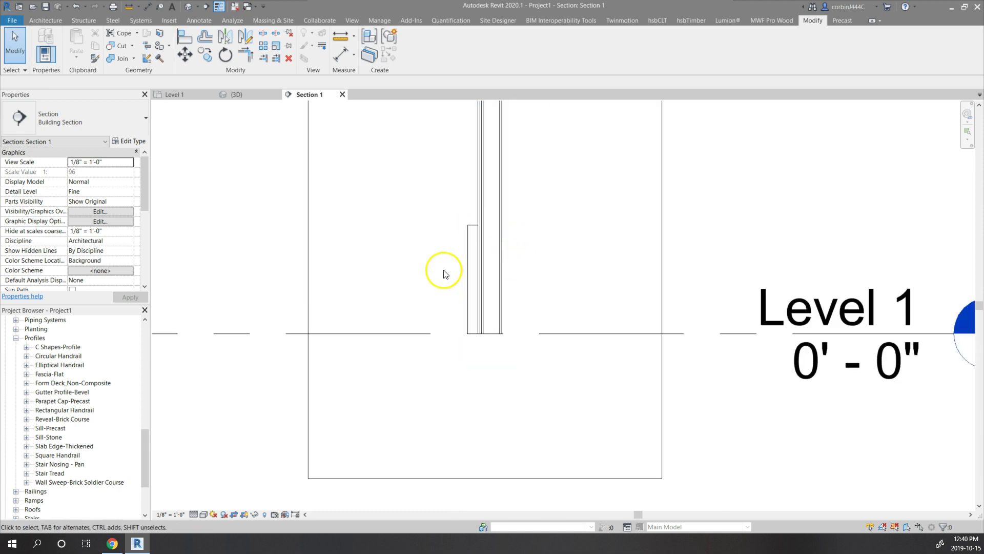
pyautogui.scroll(1, 440, 272)
pyautogui.scroll(-2, 444, 273)
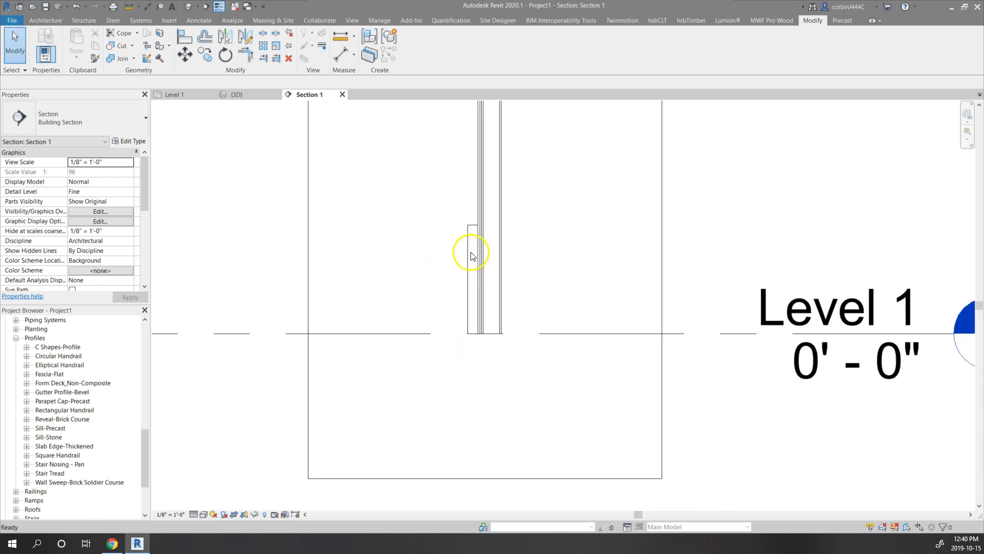
# Step: Switch to the {3D} view and check the front stone wall
pyautogui.click(239, 95)
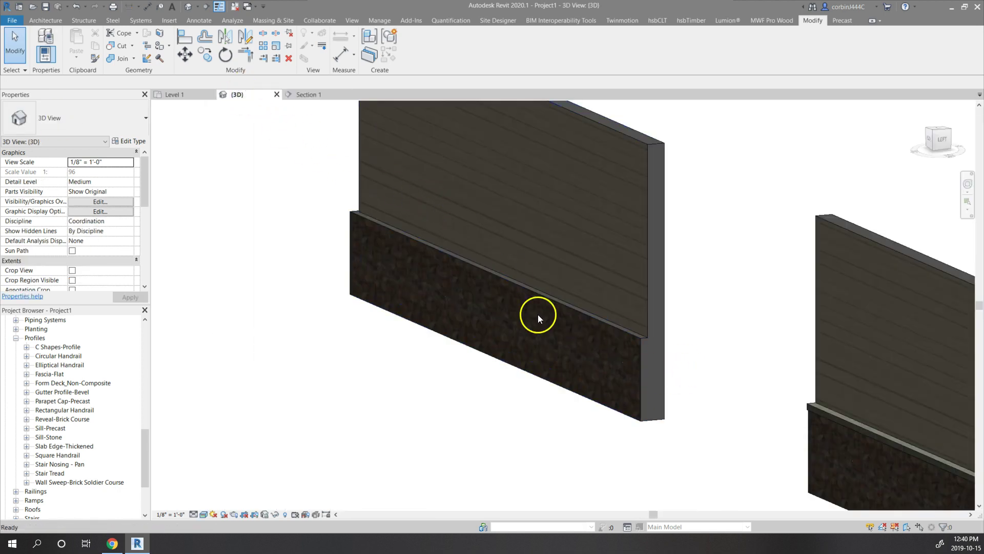
pyautogui.scroll(2, 542, 306)
pyautogui.click(45, 20)
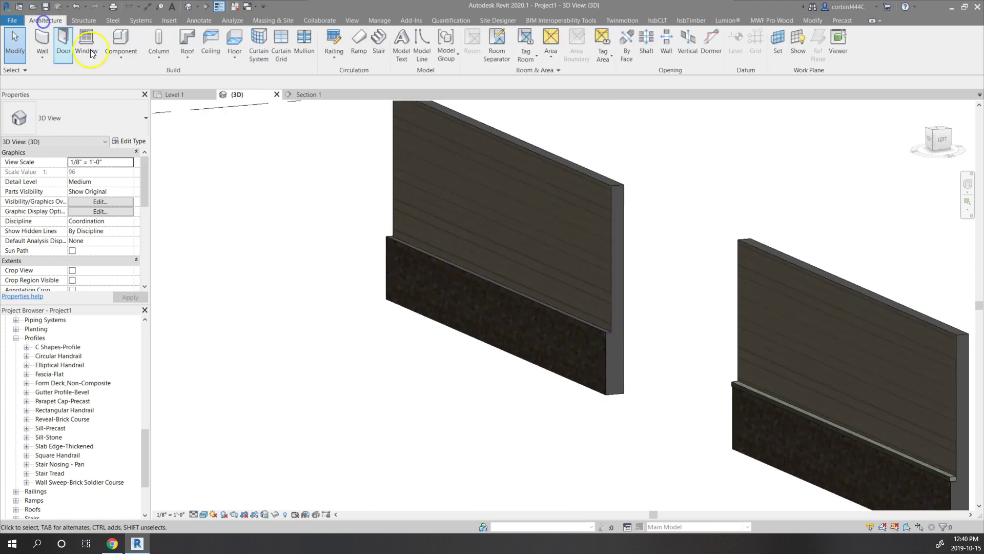
pyautogui.click(485, 284)
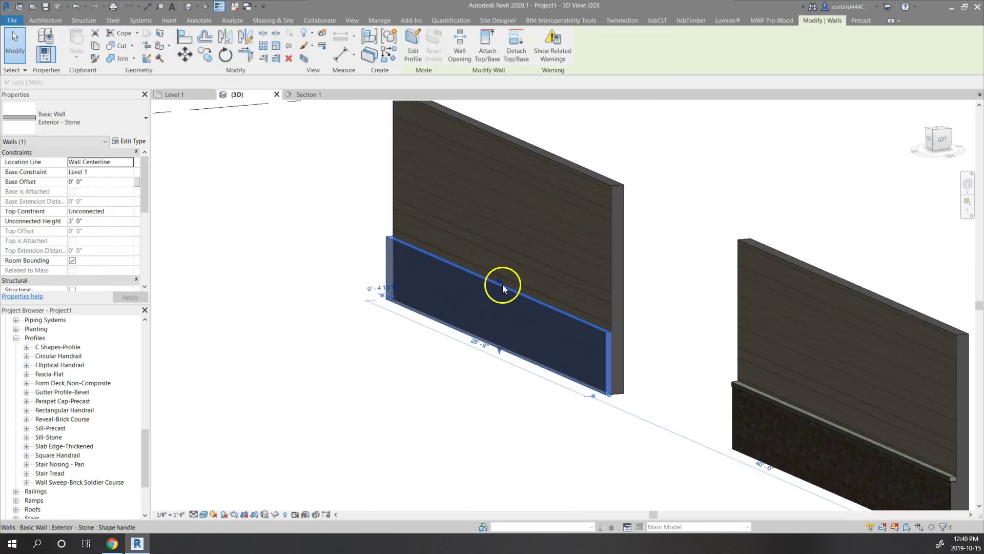
pyautogui.scroll(-3, 502, 284)
pyautogui.scroll(2, 626, 318)
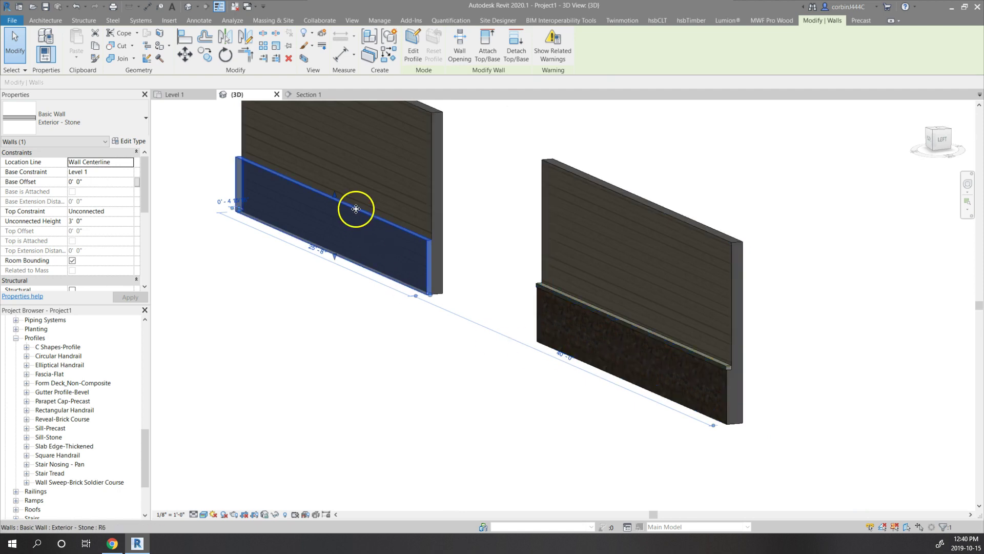
pyautogui.scroll(2, 307, 182)
pyautogui.click(567, 195)
pyautogui.scroll(-3, 583, 202)
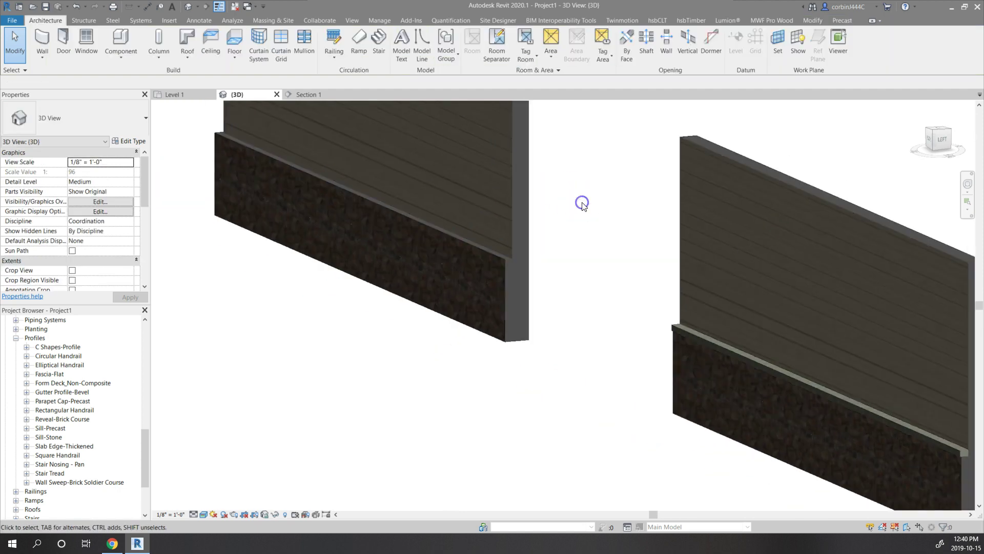
pyautogui.scroll(2, 547, 169)
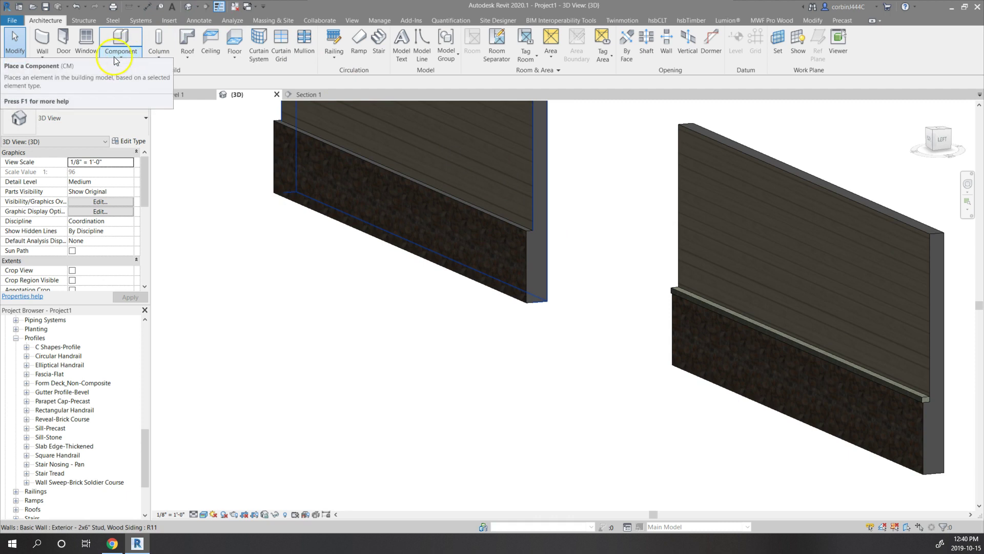
# Step: Place a Cornice wall sweep on the left siding wall where it meets the stone wainscot
pyautogui.click(43, 54)
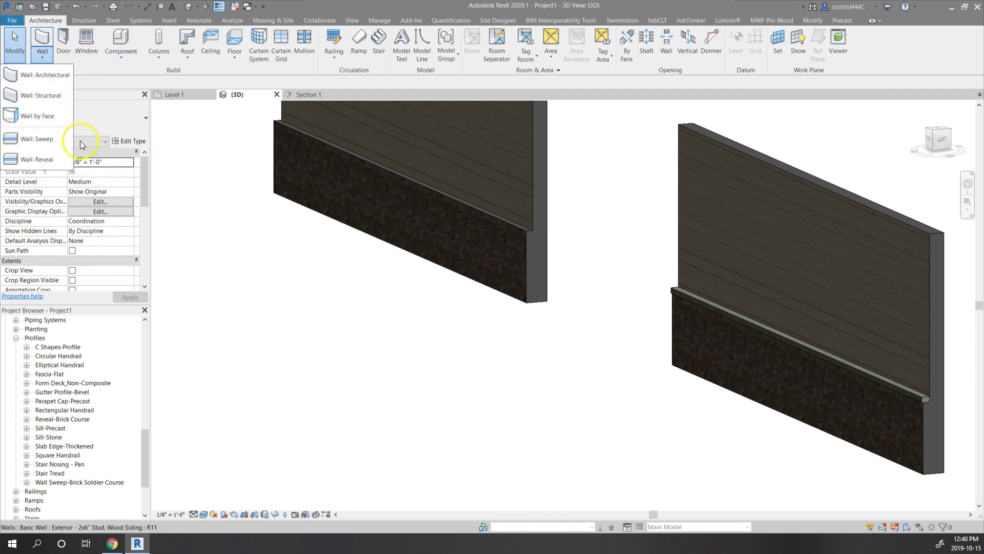
pyautogui.click(48, 138)
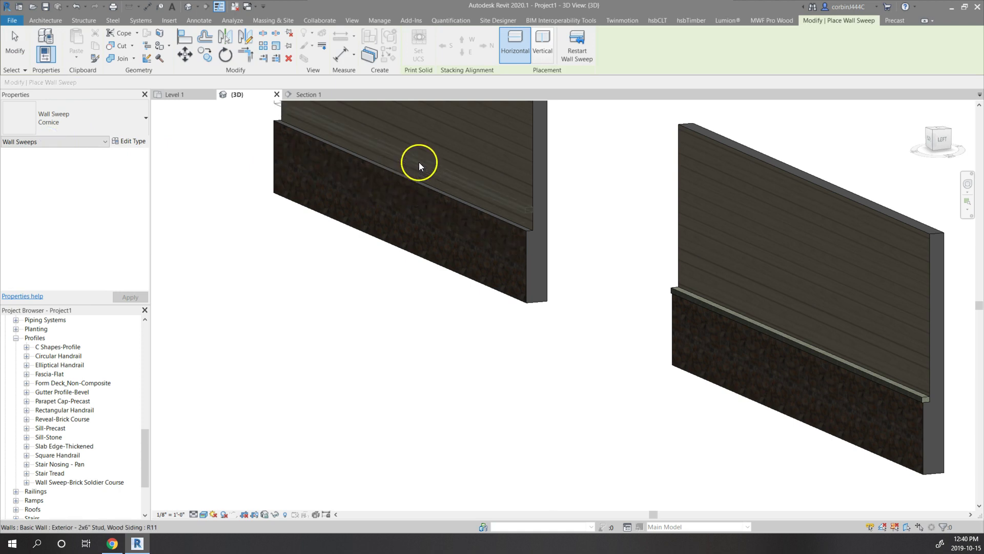
pyautogui.click(425, 184)
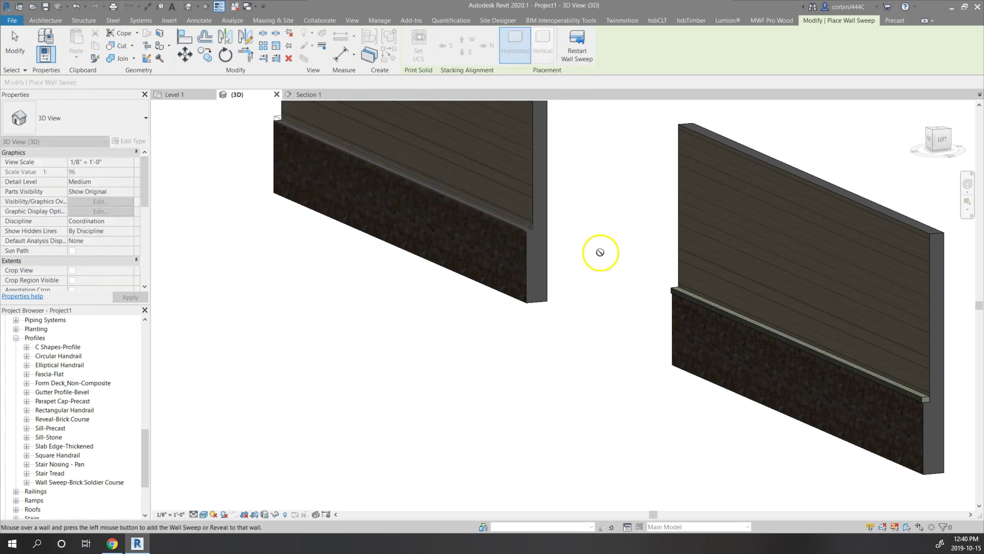
pyautogui.press('Escape')
pyautogui.scroll(3, 615, 238)
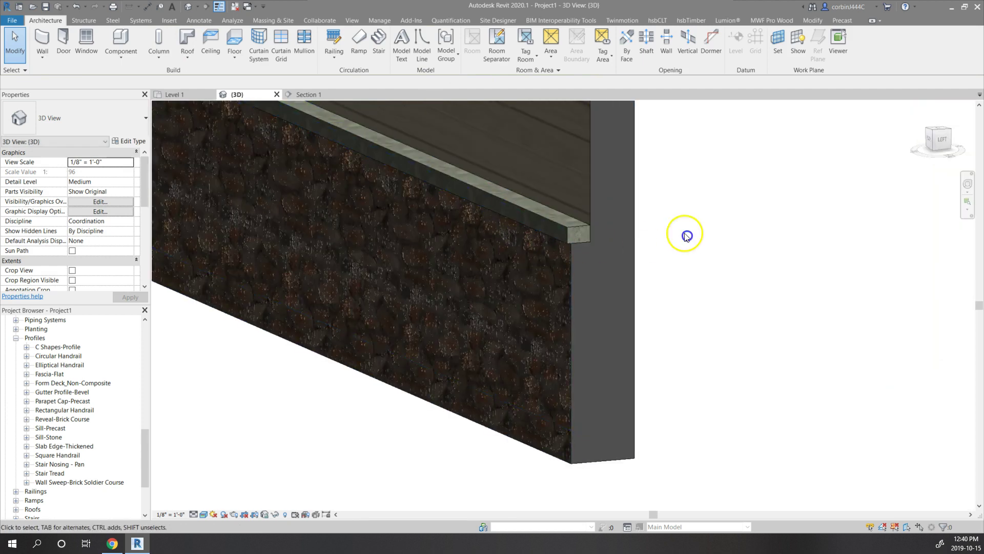
pyautogui.scroll(-3, 688, 235)
# Step: Edit the stone wall's profile and sketch a step: a vertical edge up from the cornice, then a top edge to the wall end
pyautogui.scroll(2, 561, 269)
pyautogui.click(516, 220)
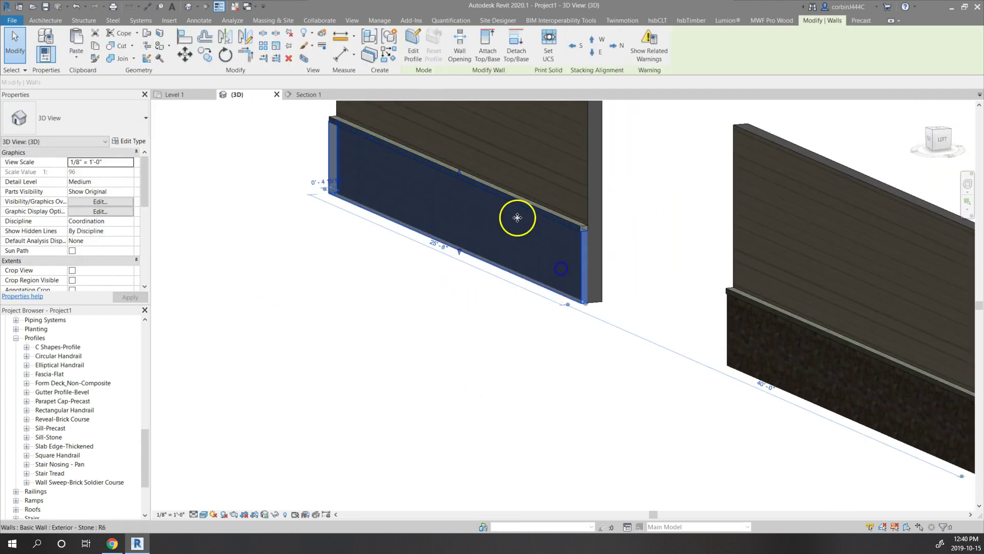
pyautogui.click(413, 43)
pyautogui.scroll(-2, 450, 271)
pyautogui.scroll(3, 474, 220)
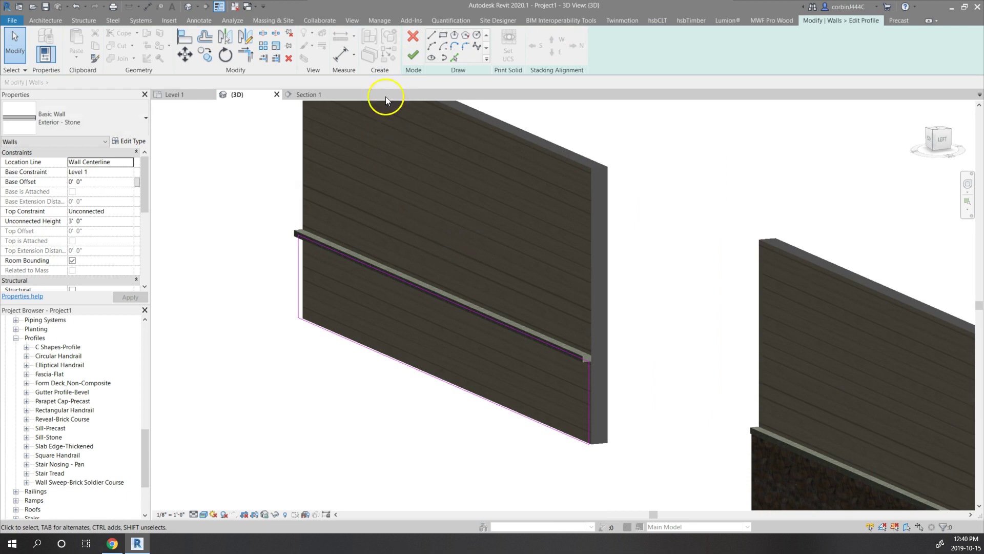
pyautogui.click(431, 34)
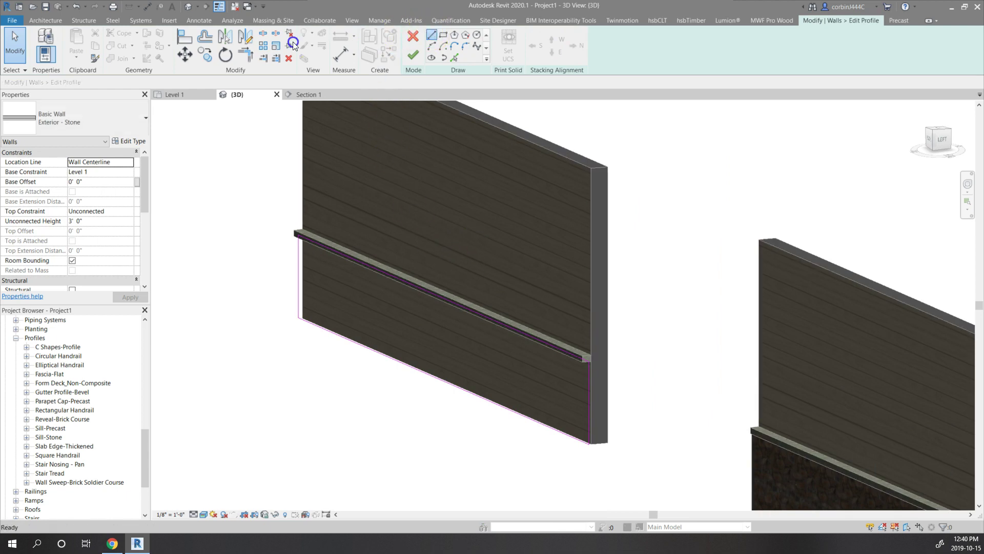
pyautogui.click(425, 291)
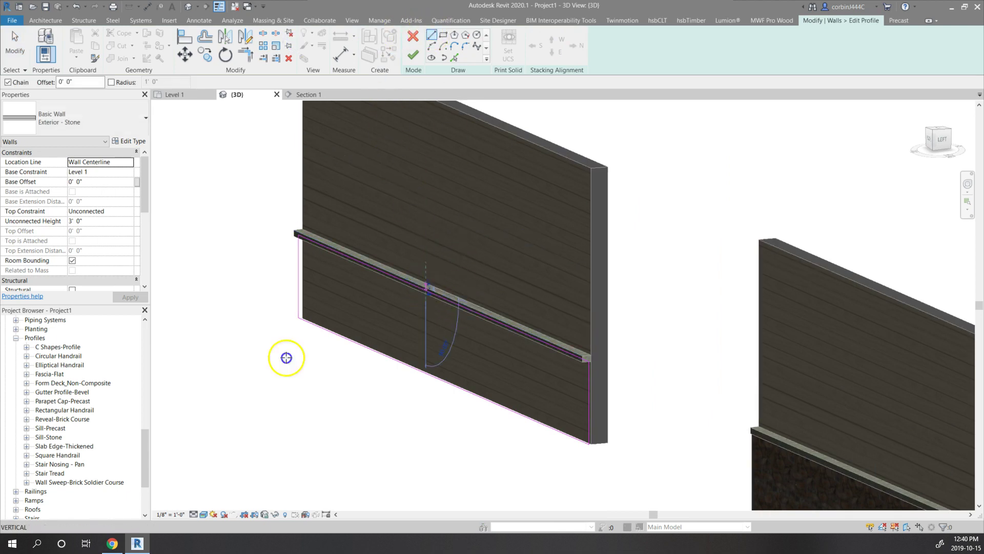
pyautogui.click(426, 242)
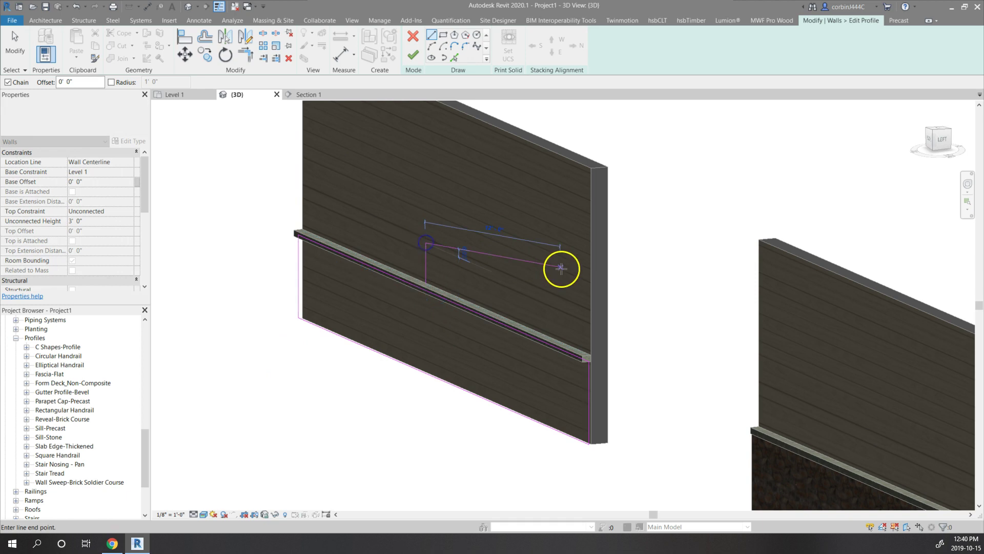
pyautogui.click(589, 308)
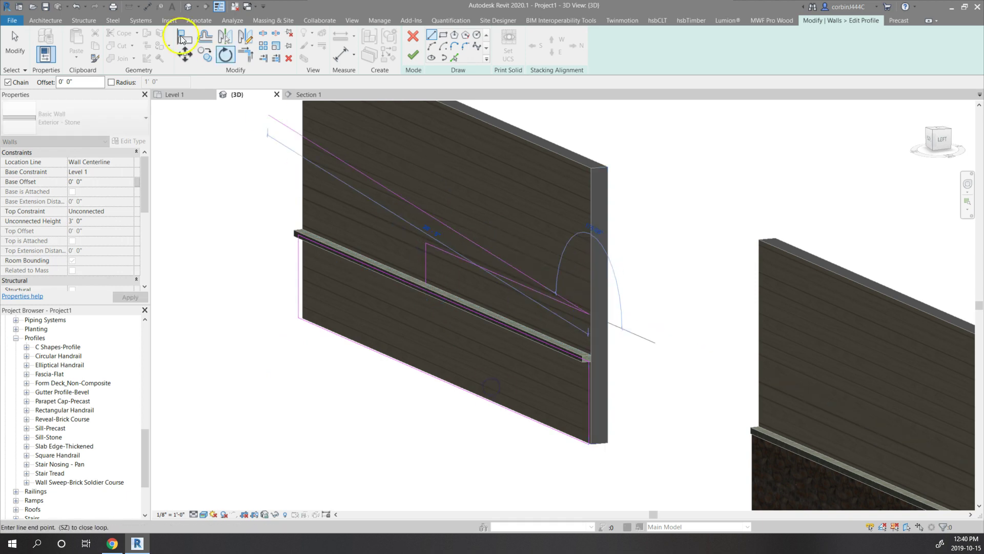
pyautogui.press('Escape')
pyautogui.press('Escape')
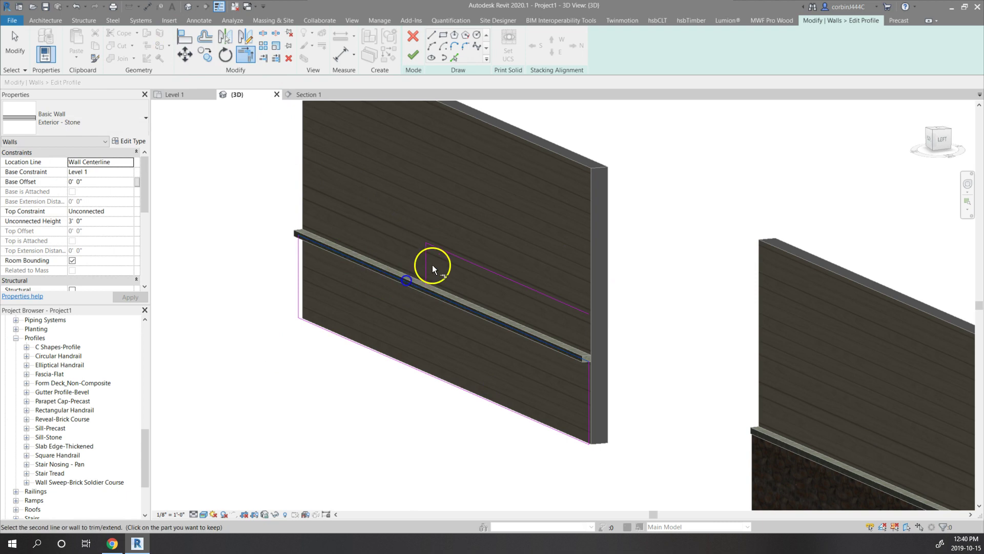
# Step: Trim the sloped sketch line into a corner with TR and finish the profile edit
pyautogui.click(427, 259)
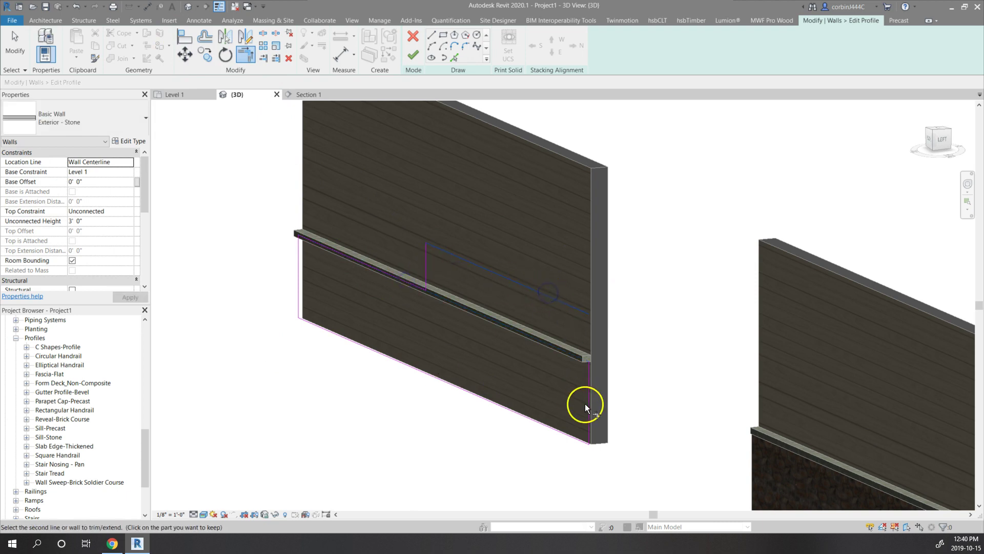
pyautogui.press('t')
pyautogui.press('r')
pyautogui.click(412, 55)
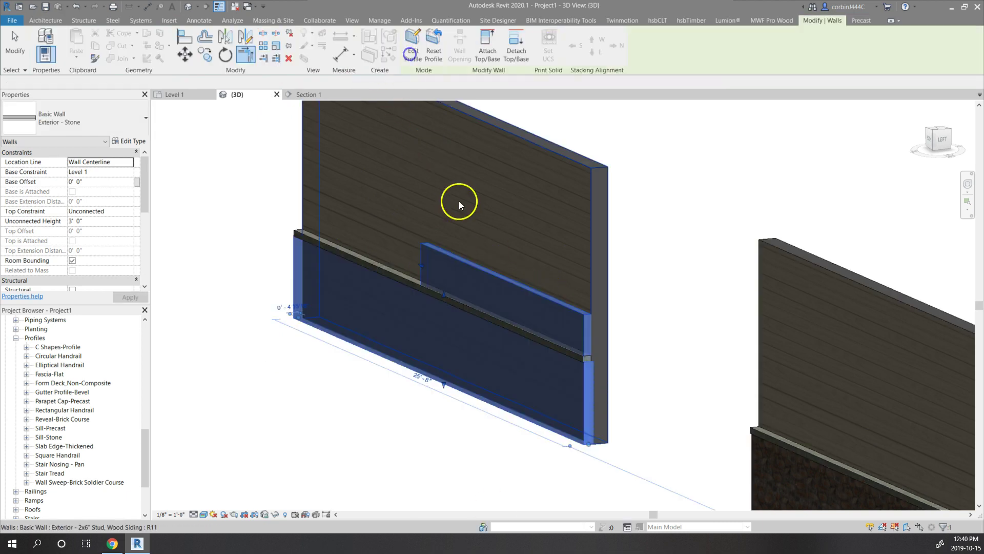
pyautogui.click(490, 441)
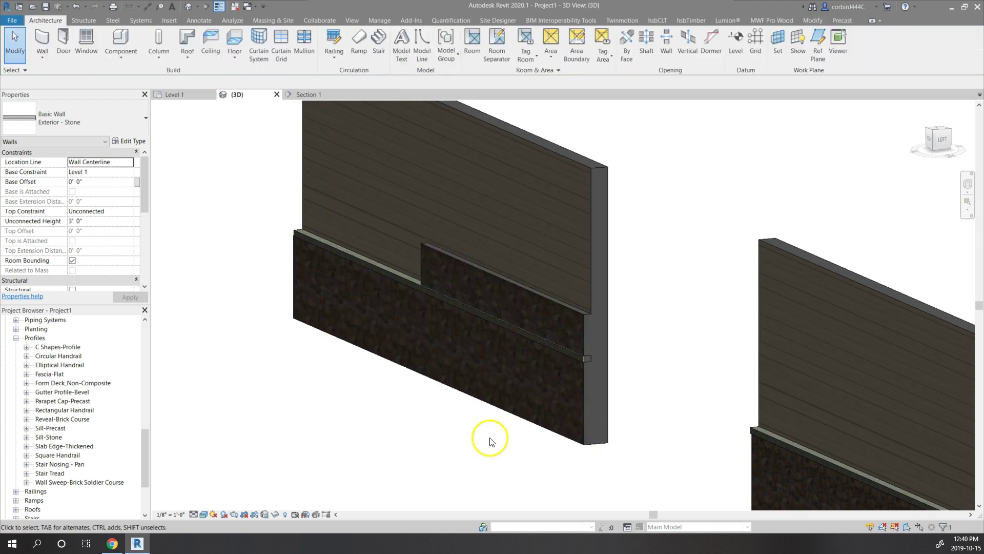
pyautogui.click(377, 275)
pyautogui.press('Escape')
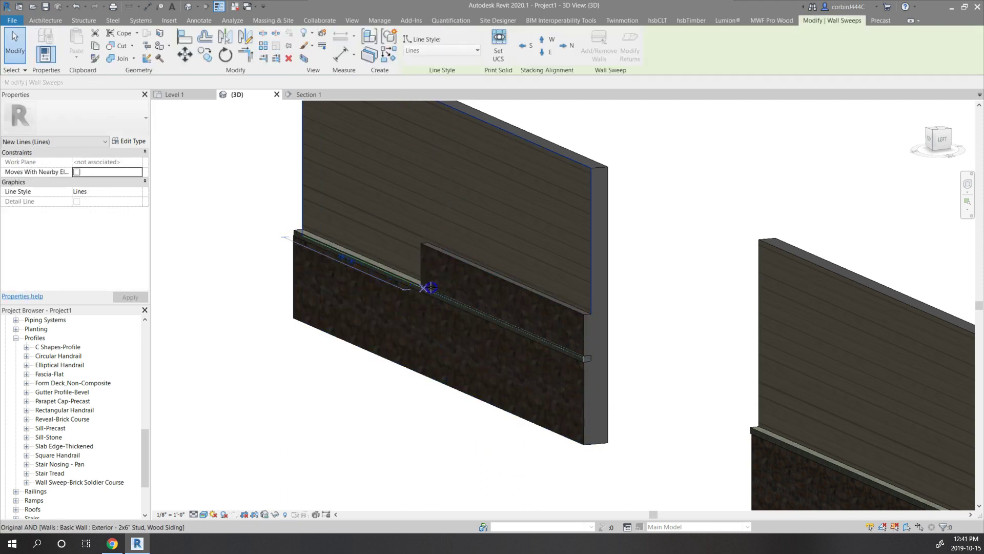
pyautogui.click(413, 279)
pyautogui.scroll(4, 410, 276)
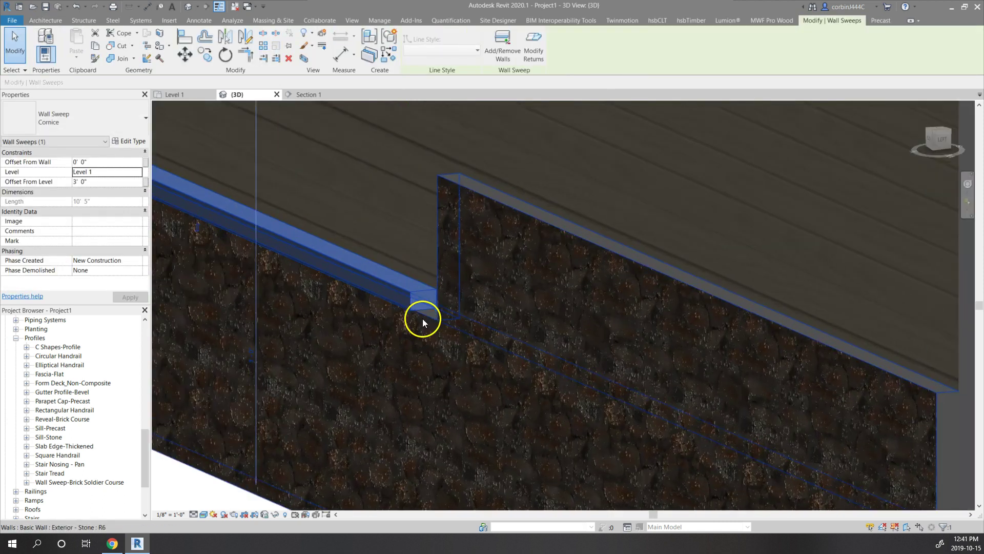
pyautogui.scroll(-2, 442, 307)
pyautogui.moveTo(433, 326); pyautogui.dragTo(598, 362, button='middle')
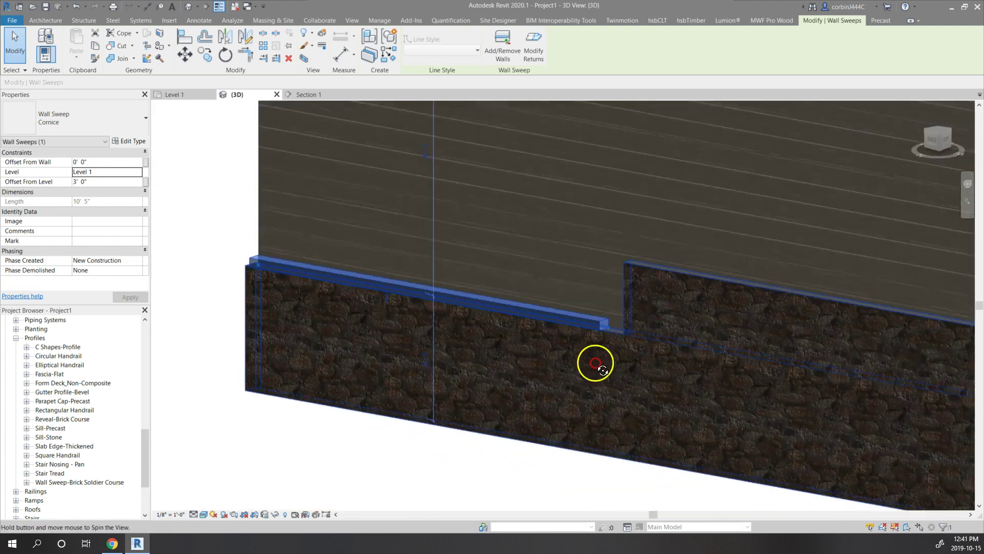
pyautogui.scroll(3, 598, 362)
pyautogui.scroll(3, 690, 268)
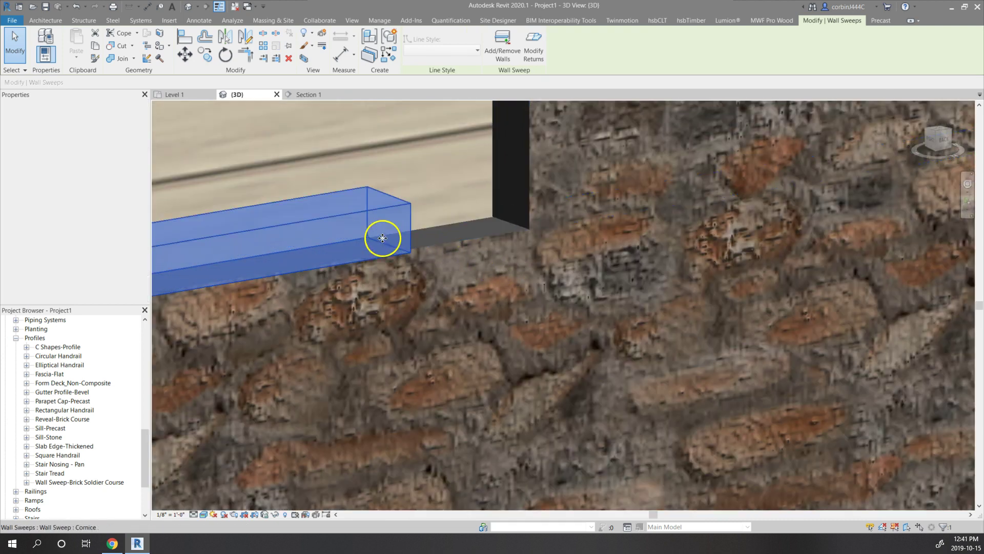
pyautogui.press('l')
pyautogui.press('i')
pyautogui.scroll(-8, 491, 216)
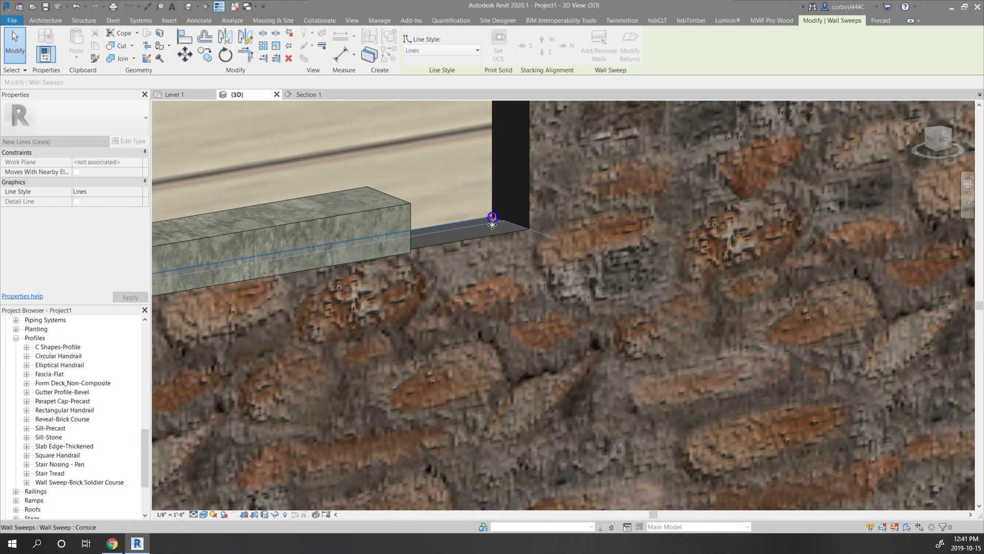
pyautogui.press('Escape')
pyautogui.keyDown('shift'); pyautogui.moveTo(493, 274); pyautogui.dragTo(359, 266, button='middle'); pyautogui.keyUp('shift')
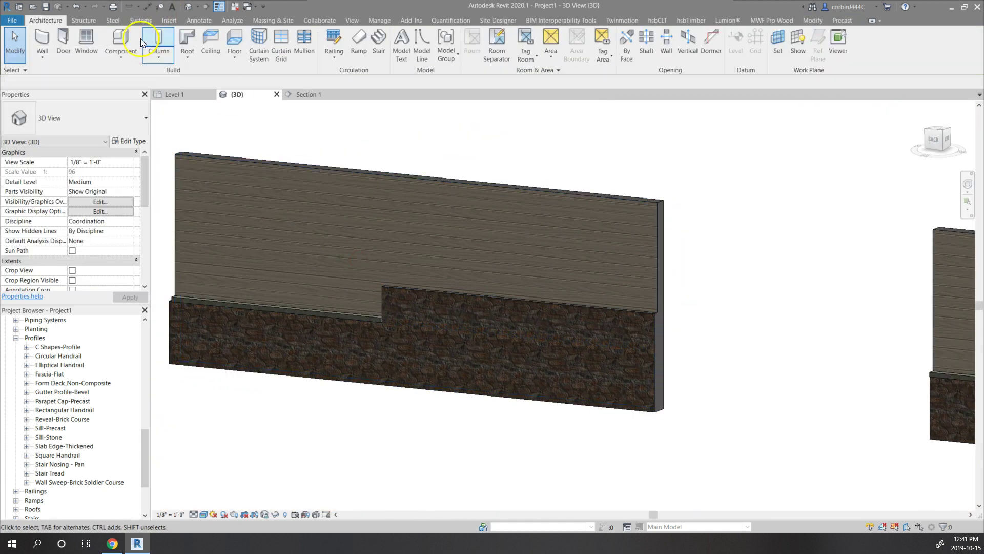
# Step: Place a Cornice wall sweep along the top of the stone wall
pyautogui.click(42, 48)
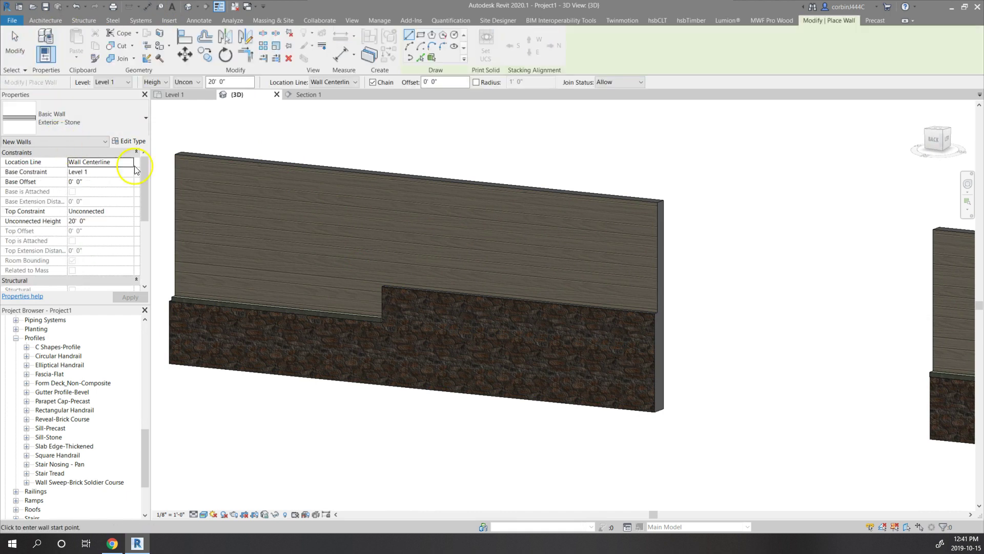
pyautogui.press('Escape')
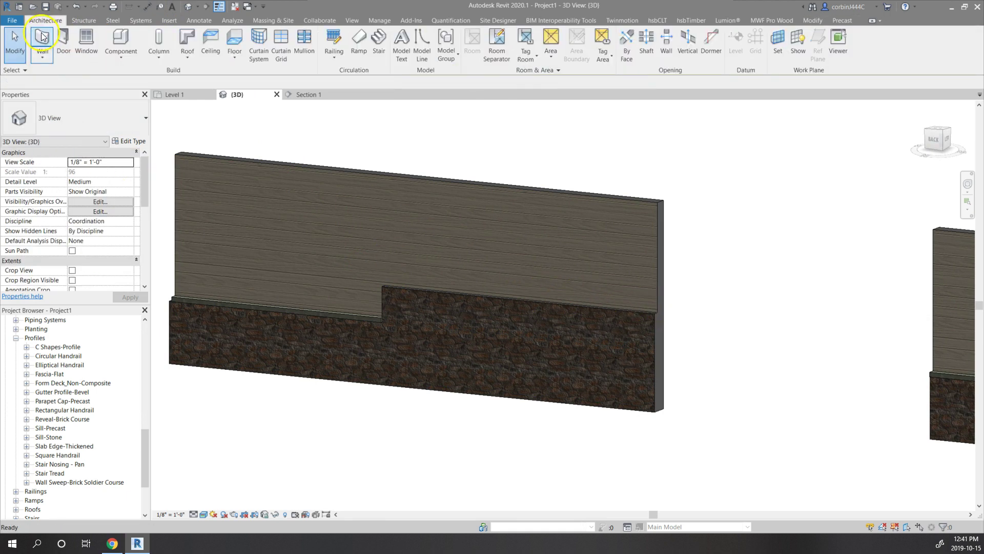
pyautogui.click(41, 58)
pyautogui.click(36, 139)
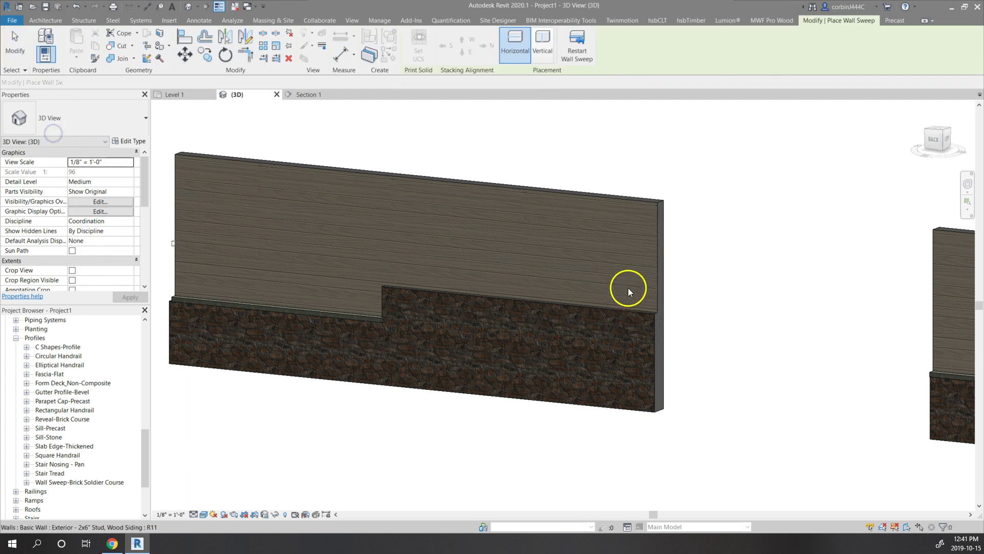
pyautogui.scroll(3, 628, 288)
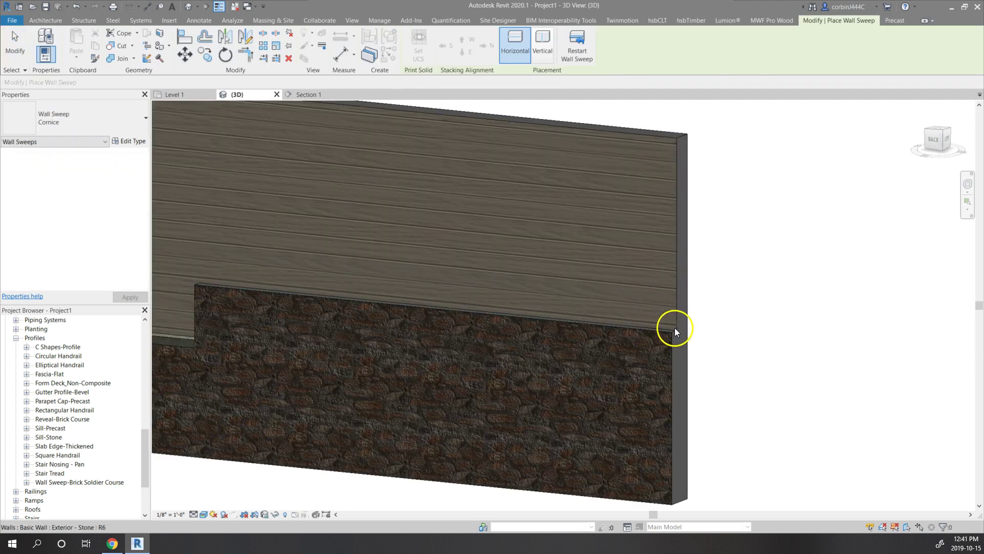
pyautogui.click(675, 326)
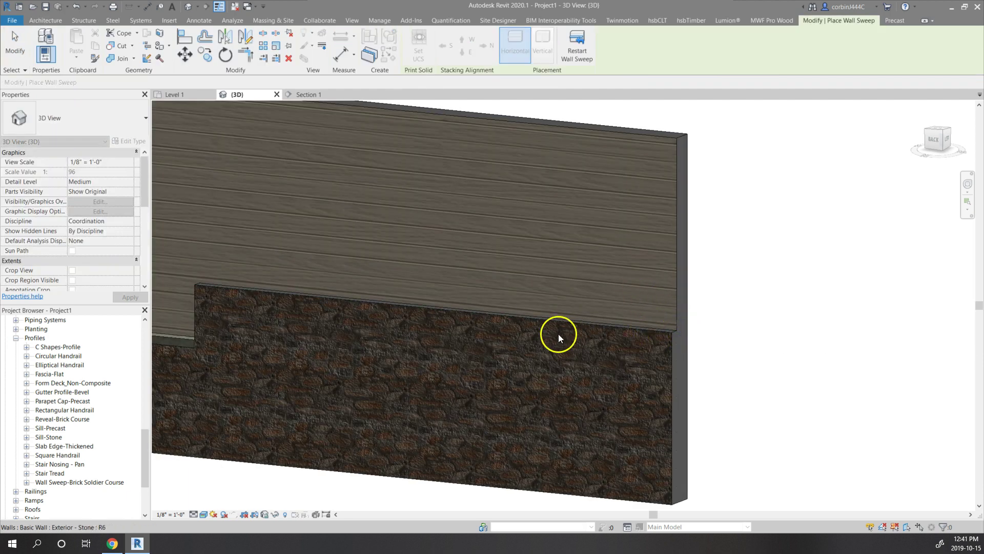
pyautogui.click(663, 324)
pyautogui.press('Escape')
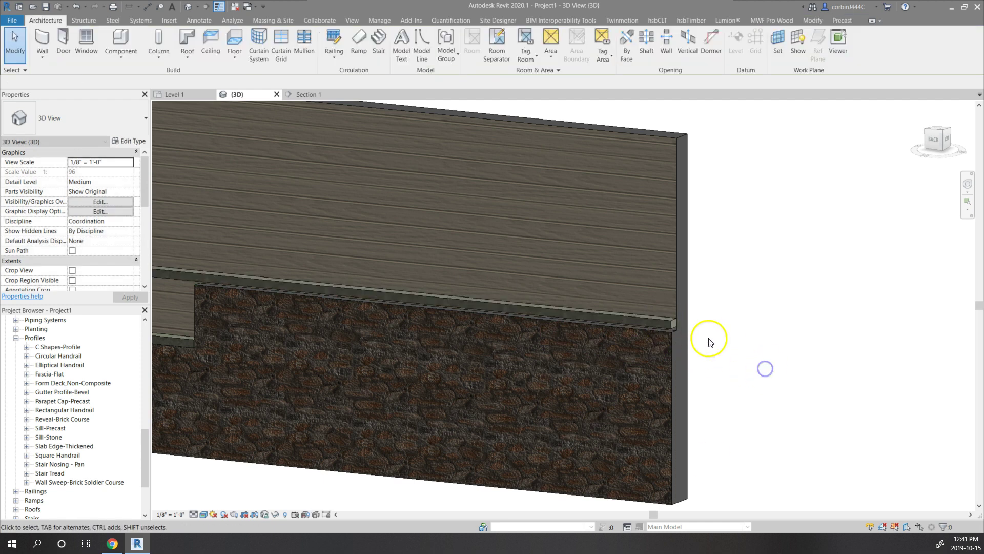
# Step: Align the cornice sweep to the stone wall's back face
pyautogui.scroll(2, 635, 328)
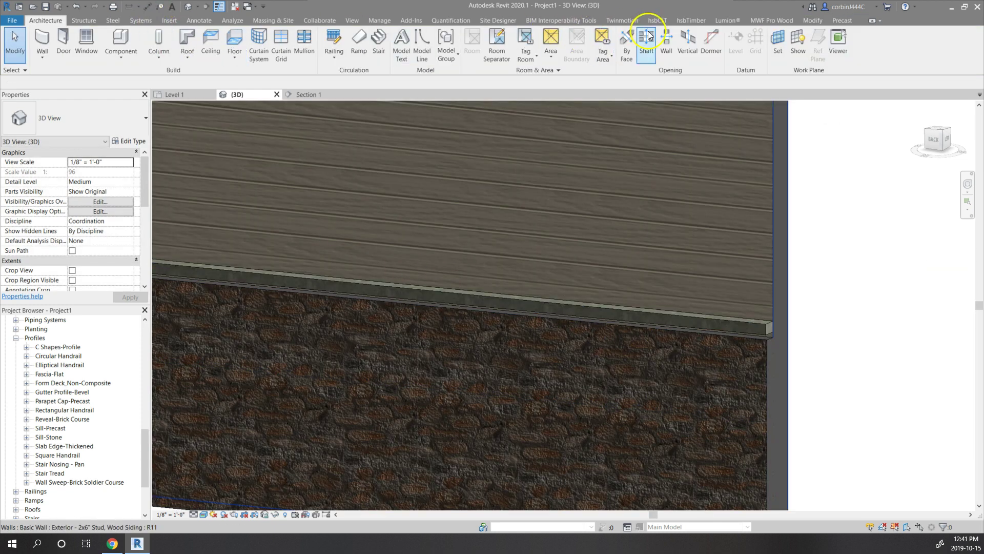
pyautogui.click(813, 20)
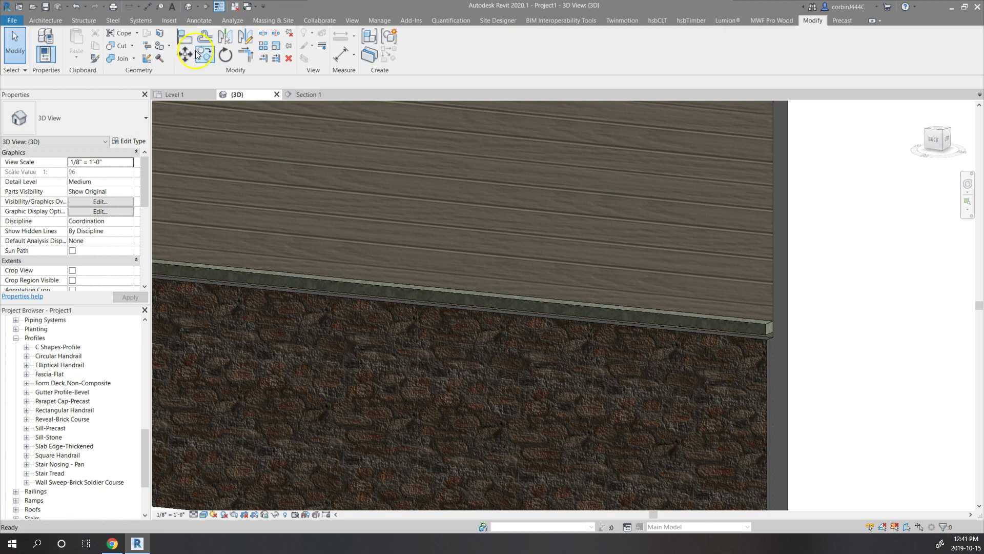
pyautogui.click(184, 37)
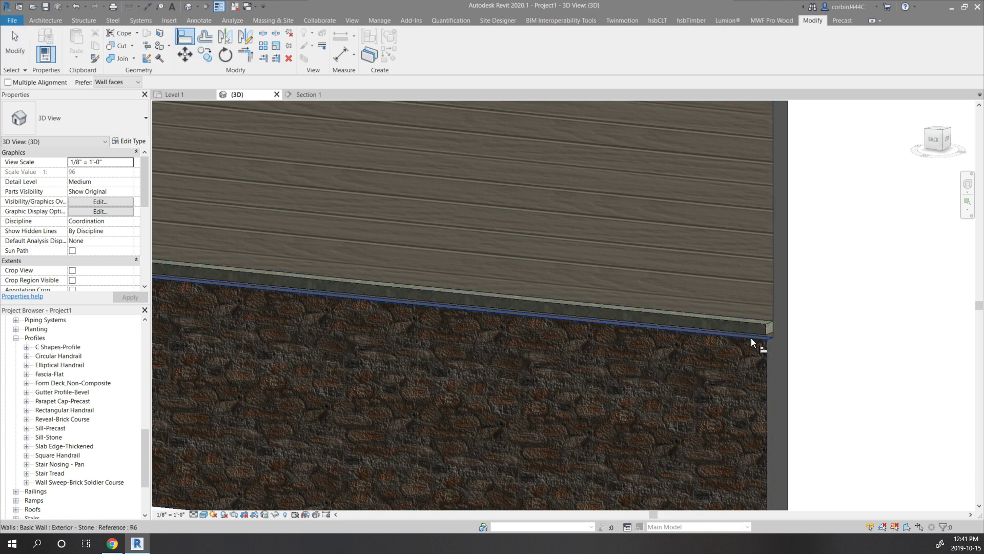
pyautogui.click(751, 338)
pyautogui.click(749, 333)
pyautogui.scroll(-3, 750, 333)
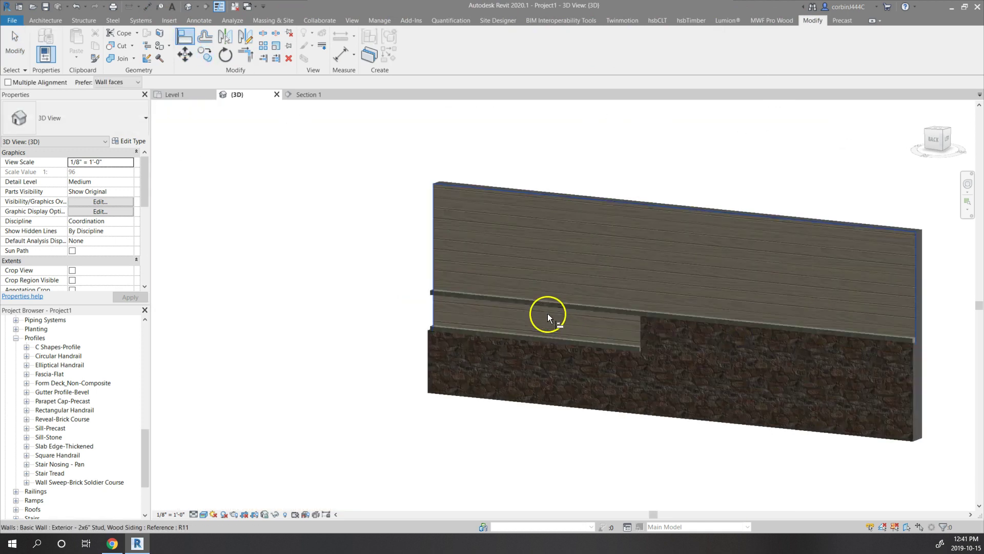
pyautogui.scroll(2, 547, 313)
pyautogui.press('Escape')
# Step: Drag the cornice's end grip so the 14' 5" sweep stops at the step
pyautogui.click(549, 297)
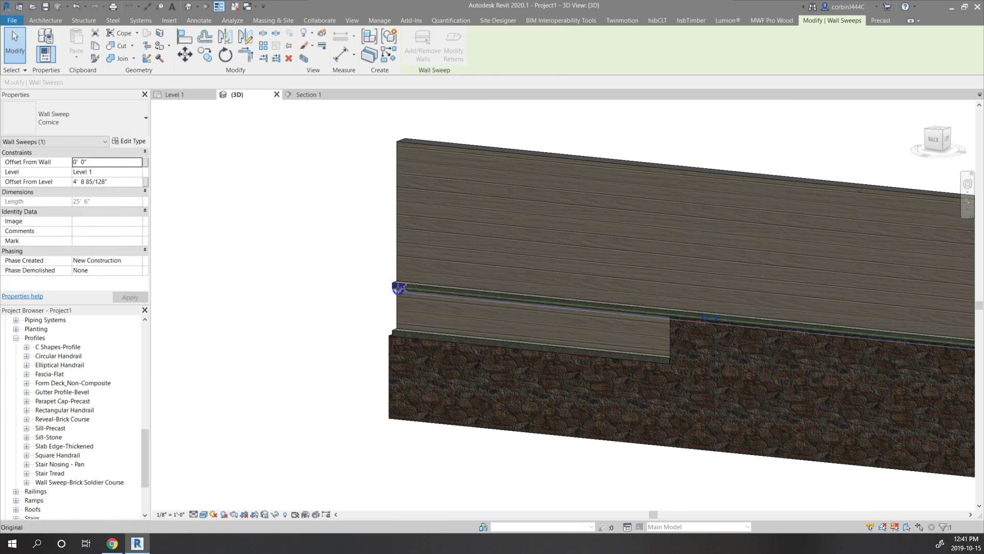
pyautogui.moveTo(398, 288); pyautogui.dragTo(671, 324)
pyautogui.keyDown('shift'); pyautogui.moveTo(671, 325); pyautogui.dragTo(785, 397, button='middle'); pyautogui.keyUp('shift')
pyautogui.scroll(-8, 598, 318)
pyautogui.press('Escape')
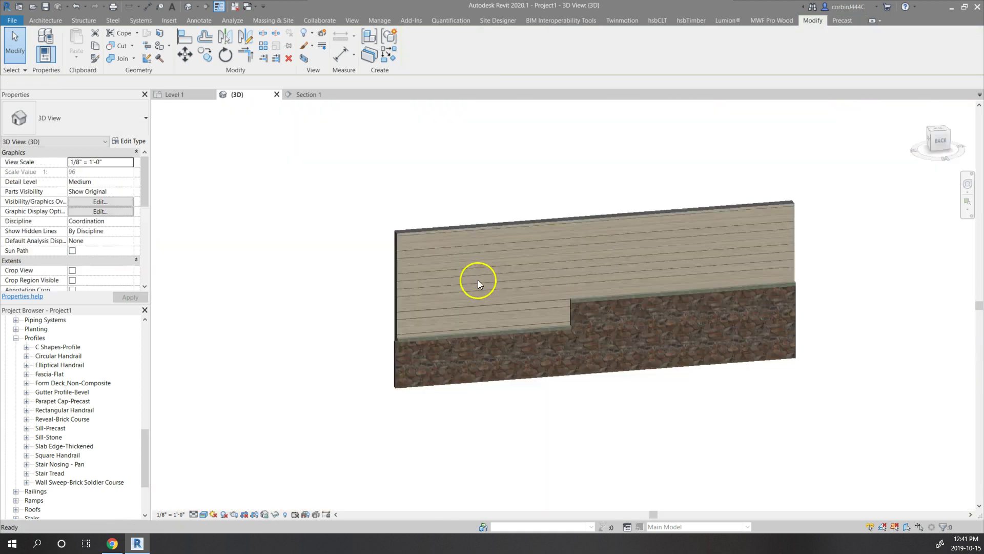
pyautogui.moveTo(725, 359); pyautogui.dragTo(609, 322, button='middle')
pyautogui.keyDown('shift'); pyautogui.moveTo(593, 407); pyautogui.dragTo(484, 293, button='middle'); pyautogui.keyUp('shift')
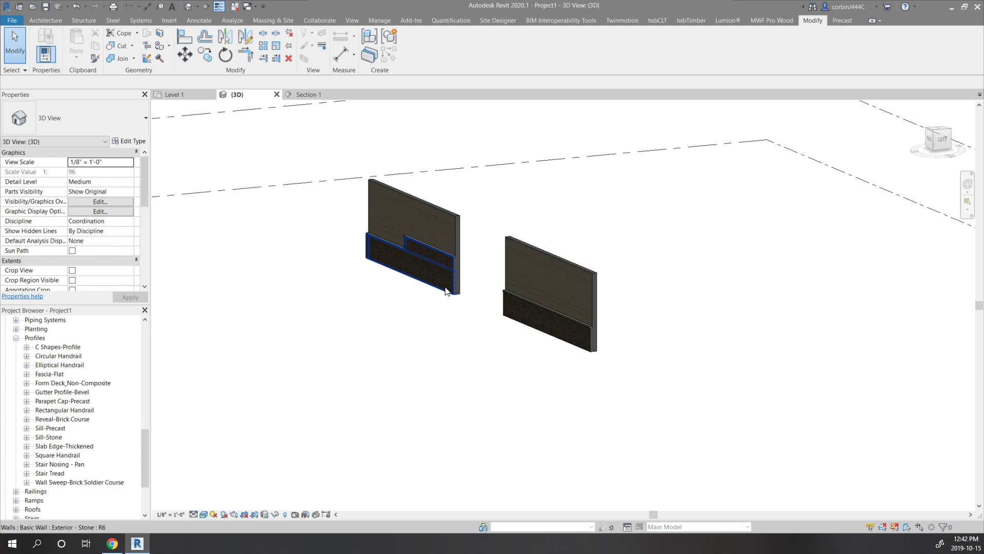
pyautogui.click(455, 264)
pyautogui.click(505, 165)
pyautogui.click(386, 374)
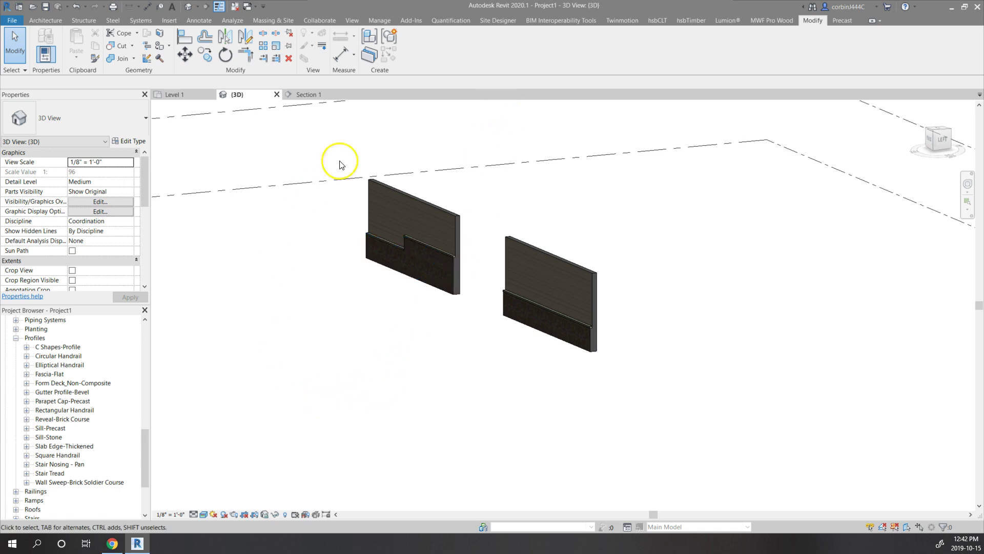